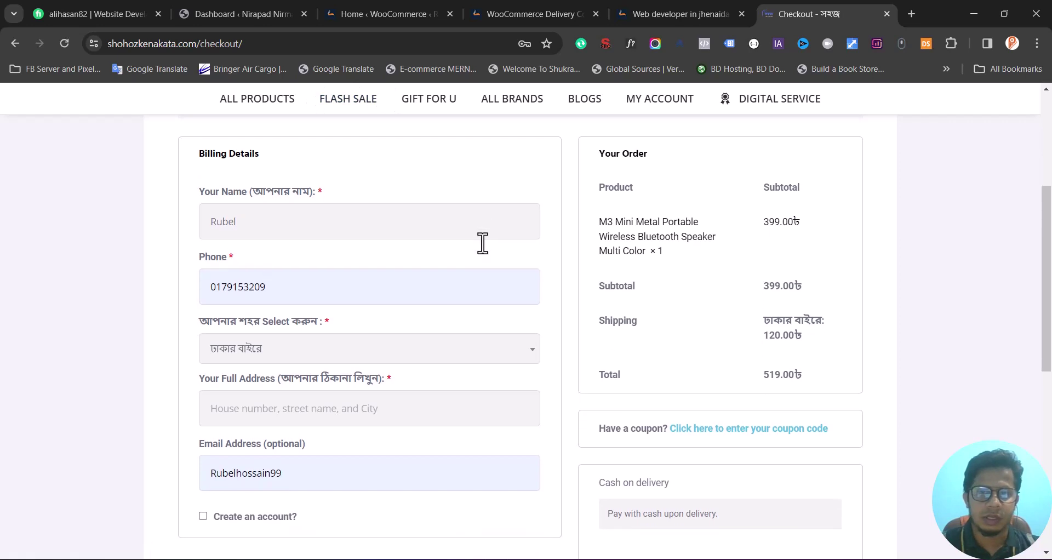
- Choose Gazipur as the billing city on the checkout form
{"action": "scroll", "coordinate": [425, 323], "scroll_direction": "down", "scroll_amount": 1}
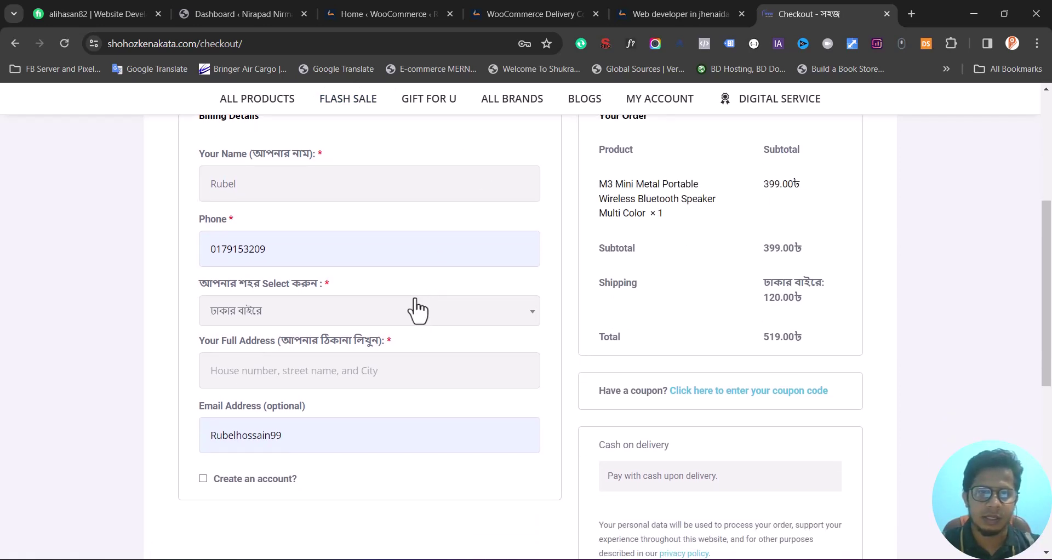
{"action": "left_click", "coordinate": [414, 308]}
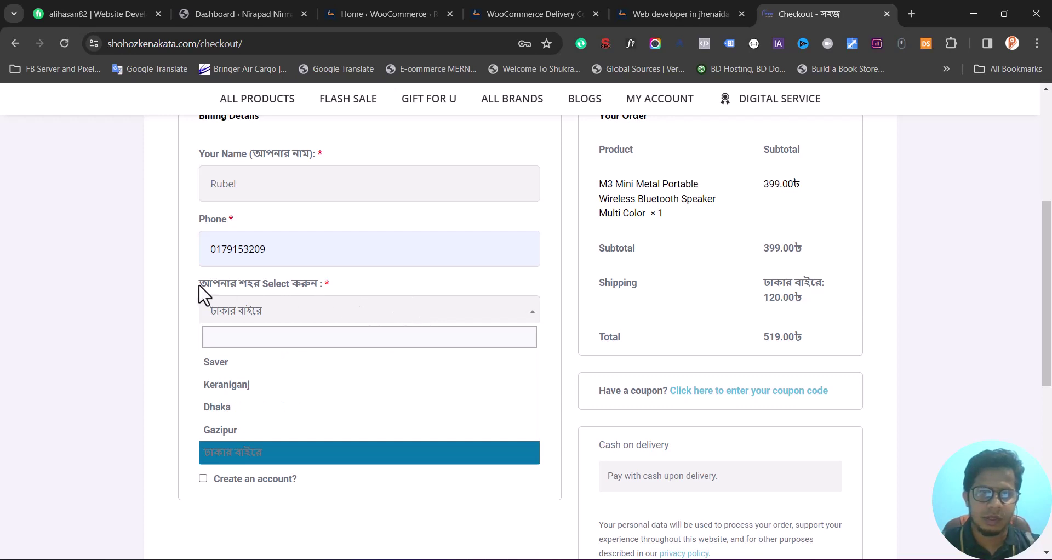
{"action": "left_click", "coordinate": [322, 308]}
{"action": "left_click", "coordinate": [336, 309]}
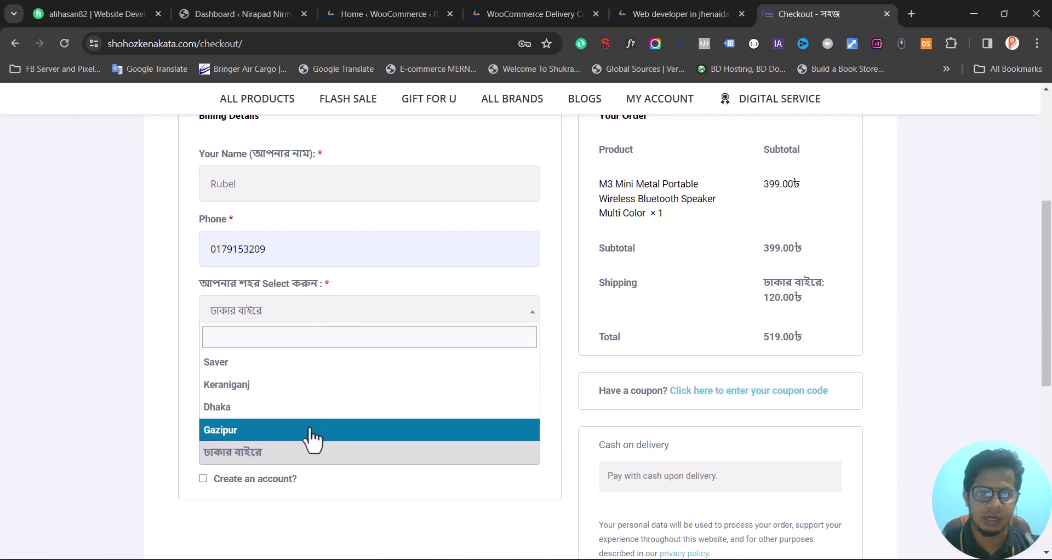
{"action": "left_click", "coordinate": [310, 430]}
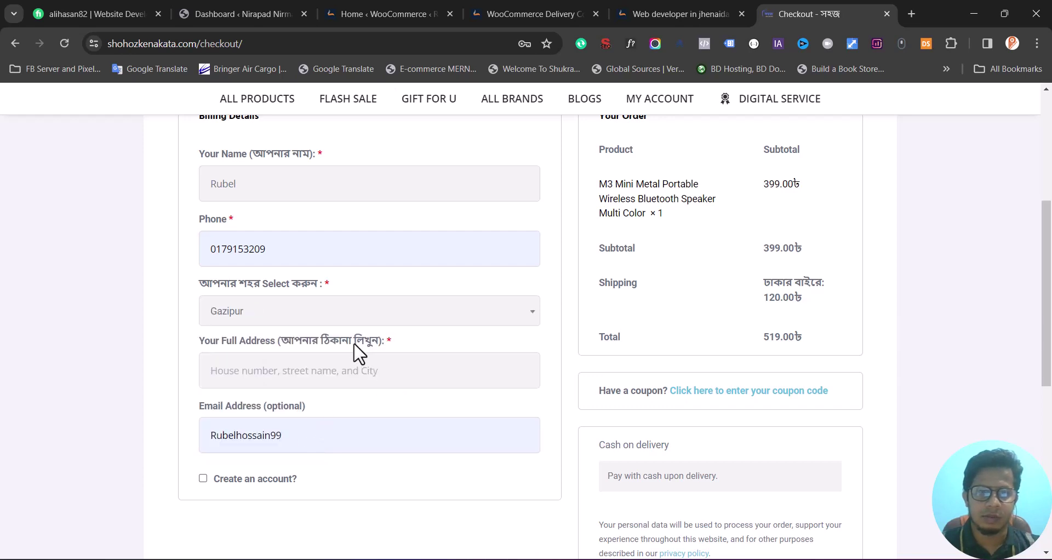
- Set the billing city to Saver and fill in the full address from the browser's saved address suggestion
{"action": "left_click", "coordinate": [377, 311]}
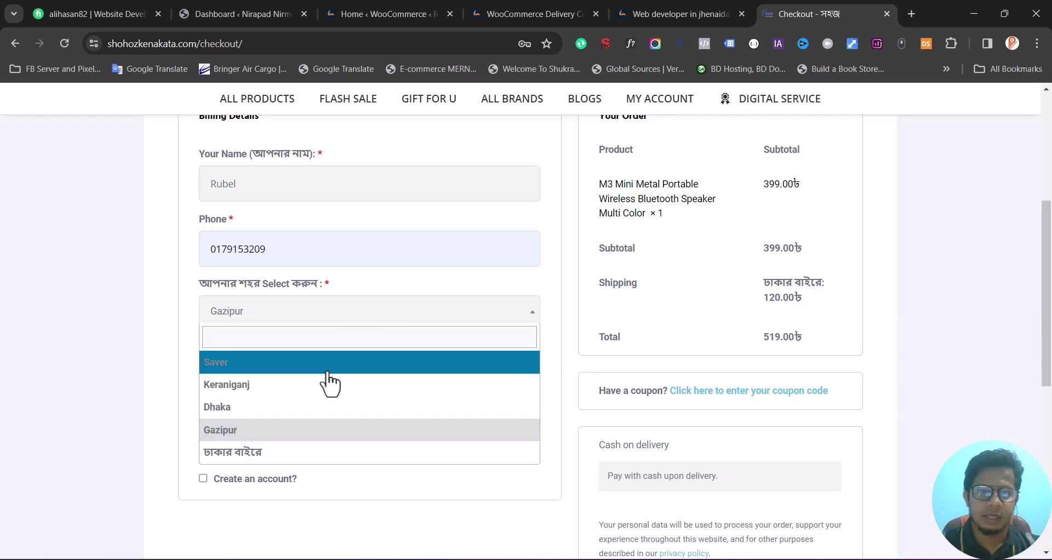
{"action": "left_click", "coordinate": [327, 369]}
{"action": "left_click", "coordinate": [312, 376]}
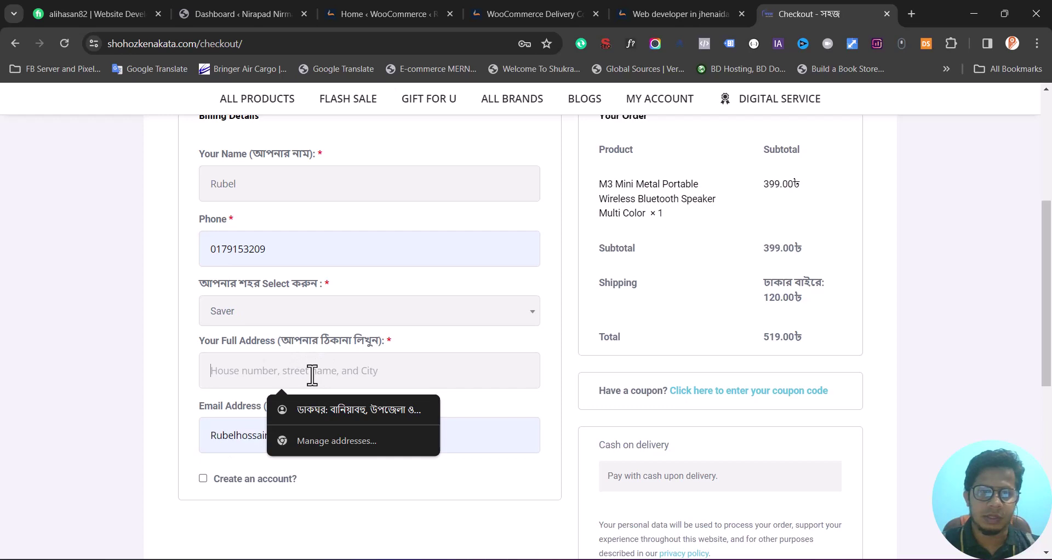
{"action": "left_click", "coordinate": [329, 405]}
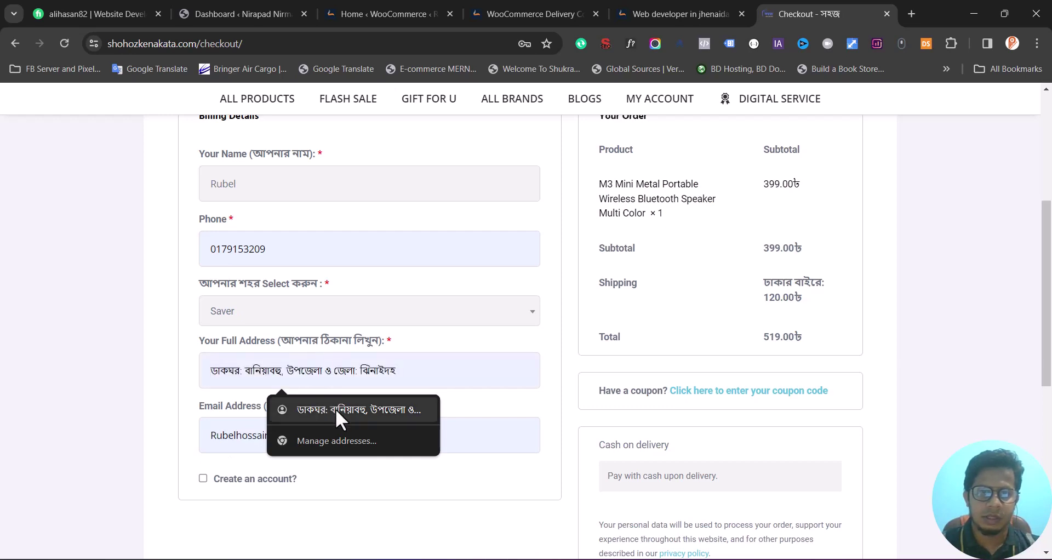
{"action": "left_click", "coordinate": [335, 409]}
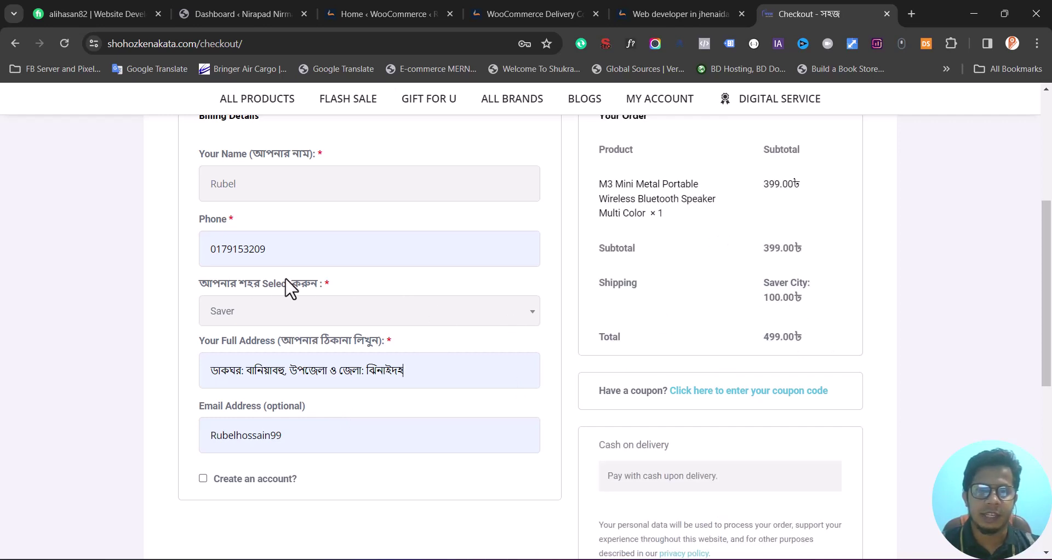
- Review the available city options and the billing details on the checkout form
{"action": "left_click", "coordinate": [316, 322]}
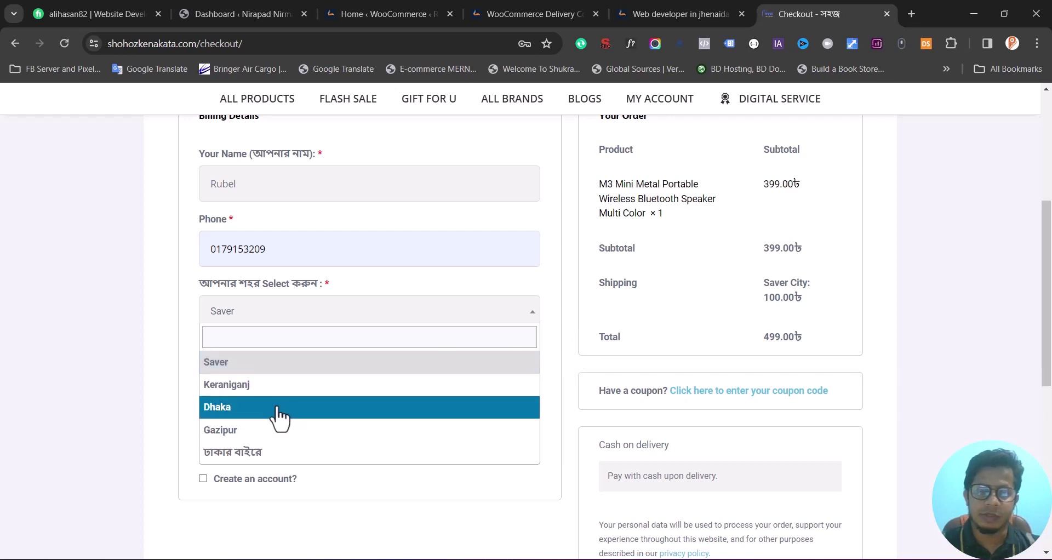
{"action": "left_click", "coordinate": [189, 411]}
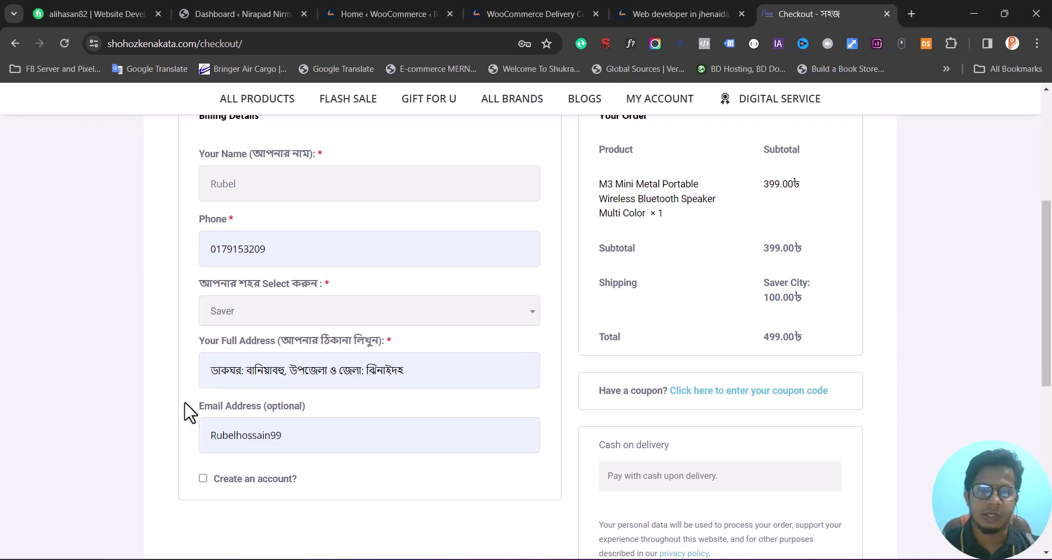
{"action": "scroll", "coordinate": [183, 411], "scroll_direction": "up", "scroll_amount": 1}
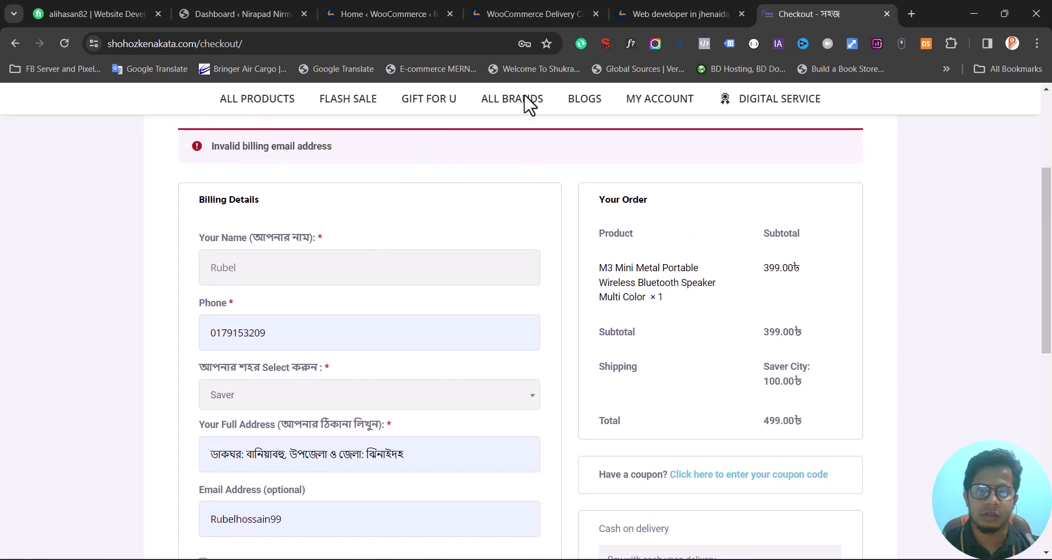
- Examine the preview image and sale price on the WooCommerce Delivery Cost Customize WP Plugin product page
{"action": "left_click", "coordinate": [538, 11]}
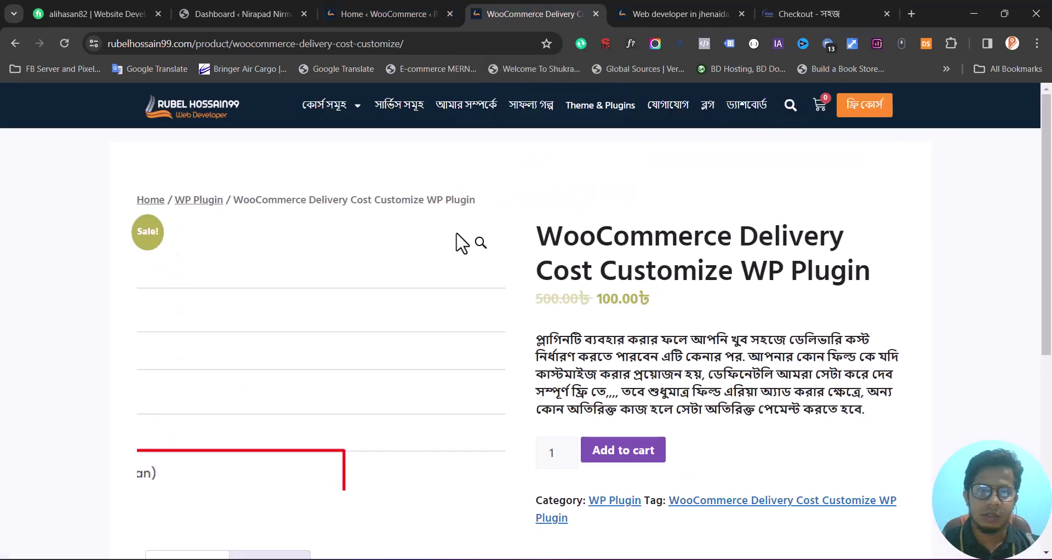
{"action": "scroll", "coordinate": [462, 242], "scroll_direction": "down", "scroll_amount": 1}
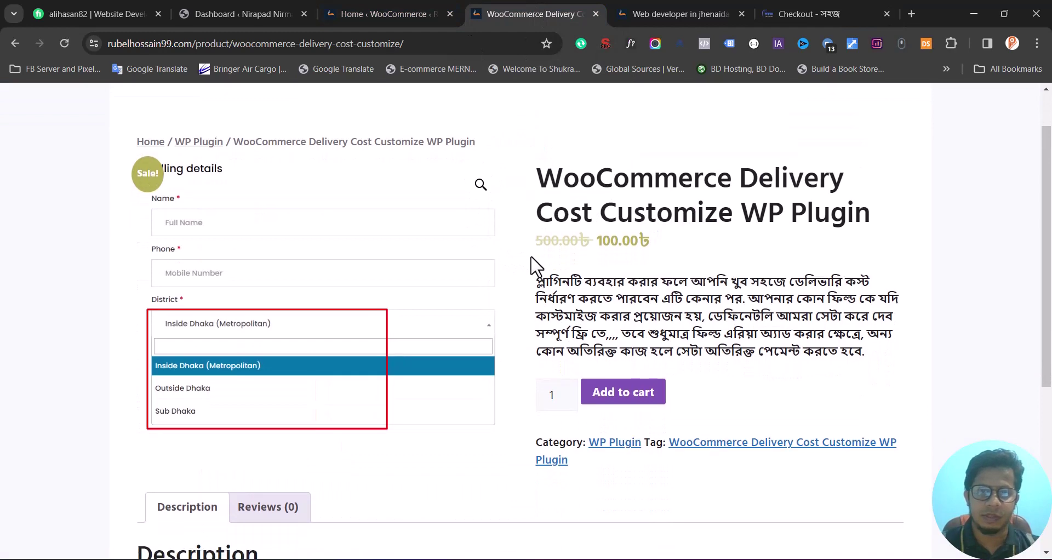
{"action": "scroll", "coordinate": [532, 261], "scroll_direction": "up", "scroll_amount": 1}
{"action": "scroll", "coordinate": [542, 258], "scroll_direction": "down", "scroll_amount": 1}
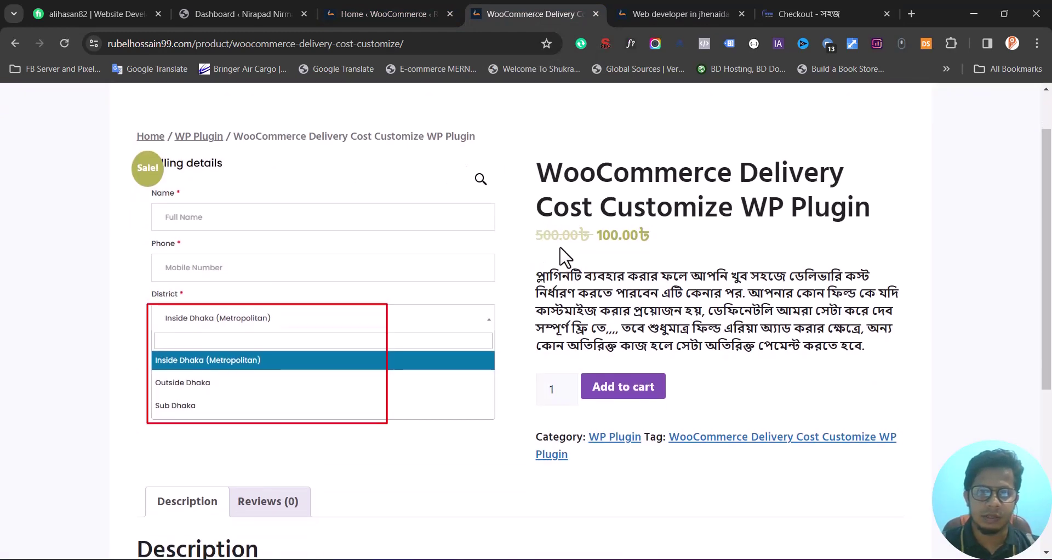
{"action": "double_click", "coordinate": [608, 240]}
{"action": "scroll", "coordinate": [609, 239], "scroll_direction": "up", "scroll_amount": 1}
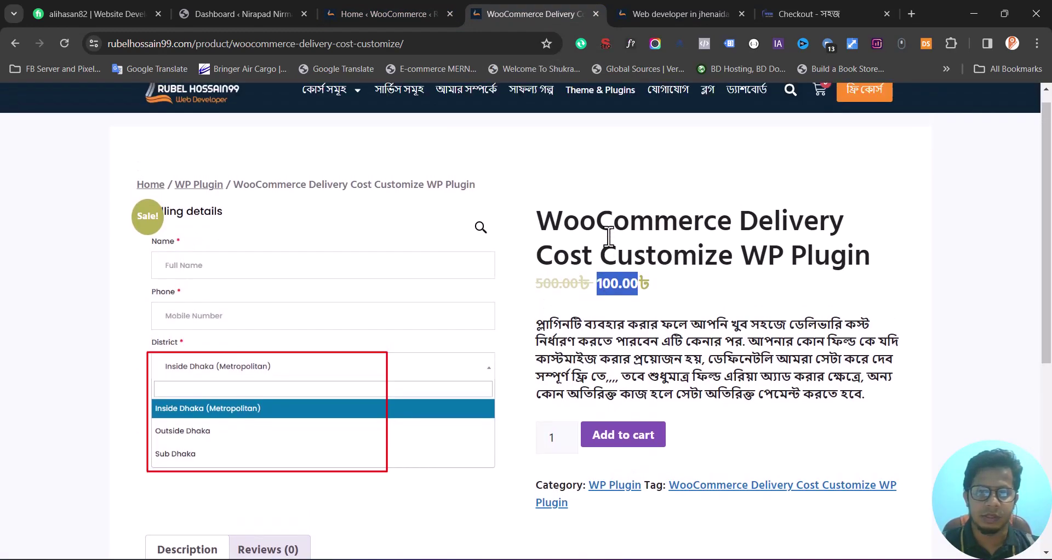
- View the WooCommerce admin home and the site's front page, and compare the plugin order's checkout with the other store's checkout form
{"action": "left_click", "coordinate": [420, 11]}
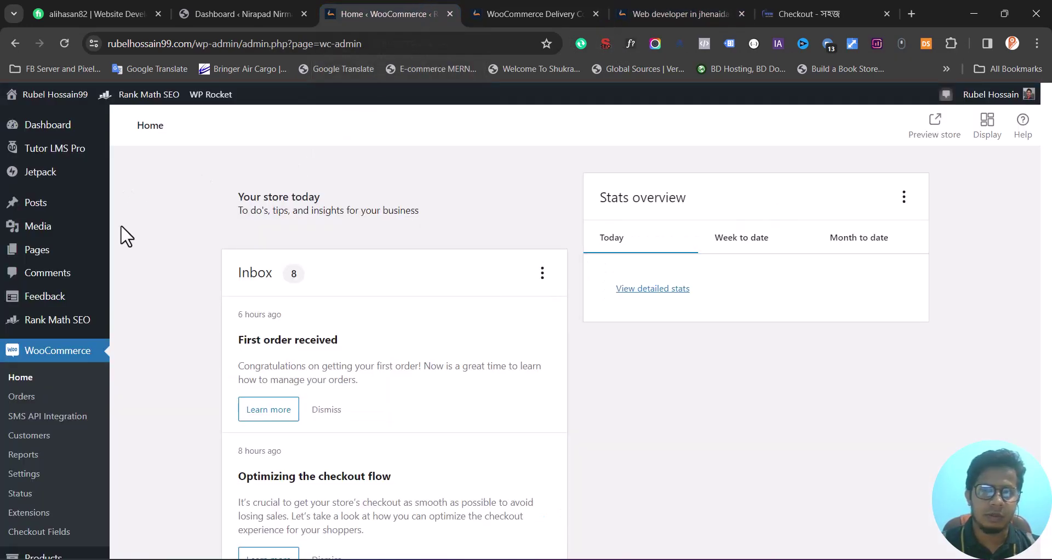
{"action": "left_click", "coordinate": [636, 12]}
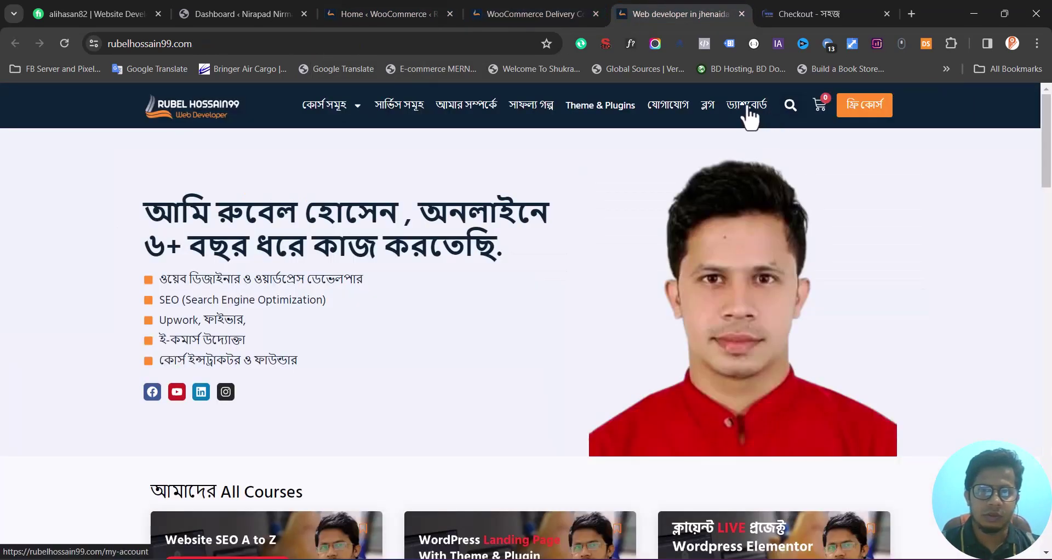
{"action": "left_click", "coordinate": [526, 12]}
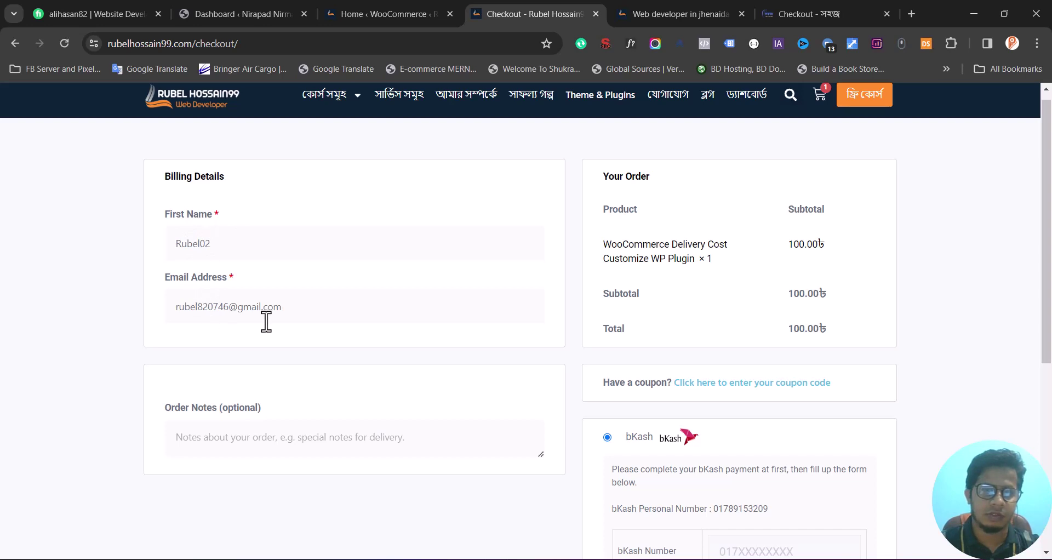
{"action": "left_click", "coordinate": [796, 11]}
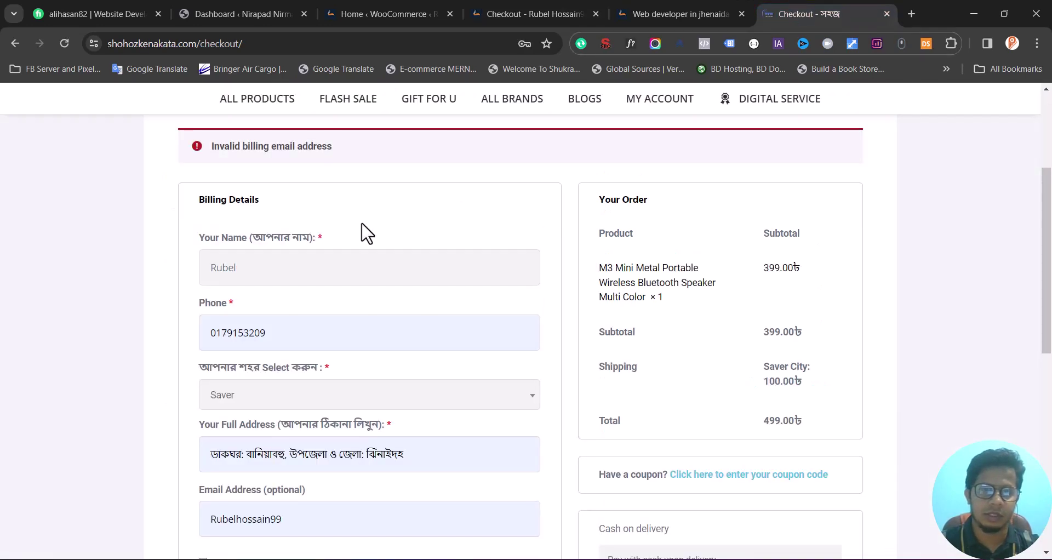
{"action": "left_click", "coordinate": [474, 13]}
- Open the plugin upload form in the WordPress admin of the plugin-selling site
{"action": "left_click", "coordinate": [393, 11]}
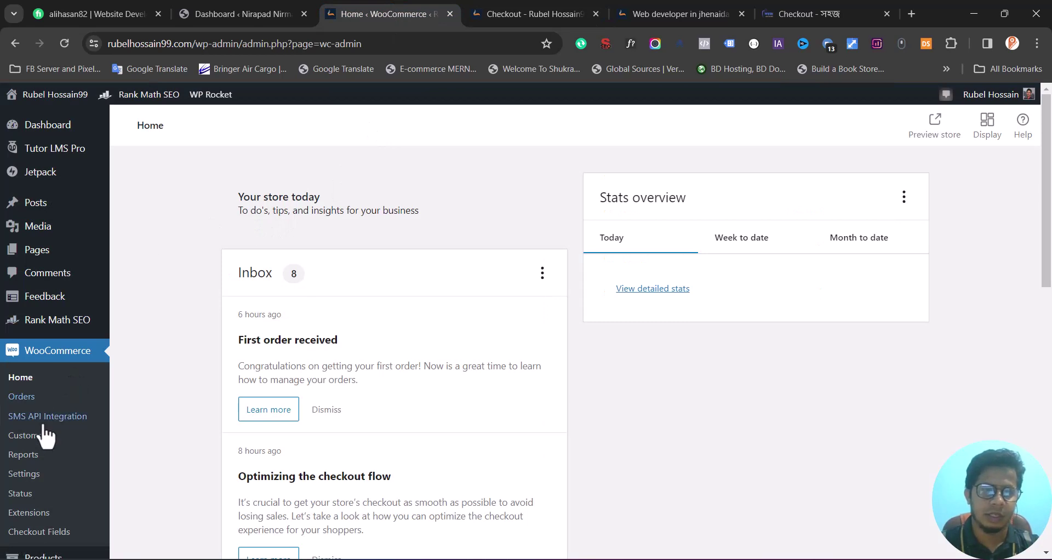
{"action": "scroll", "coordinate": [41, 455], "scroll_direction": "down", "scroll_amount": 5}
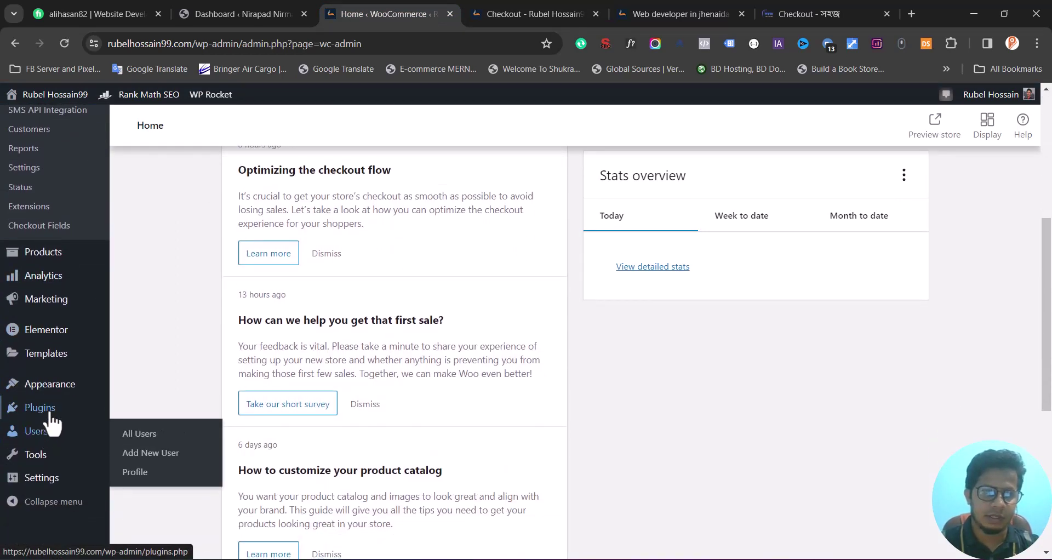
{"action": "mouse_move", "coordinate": [41, 412]}
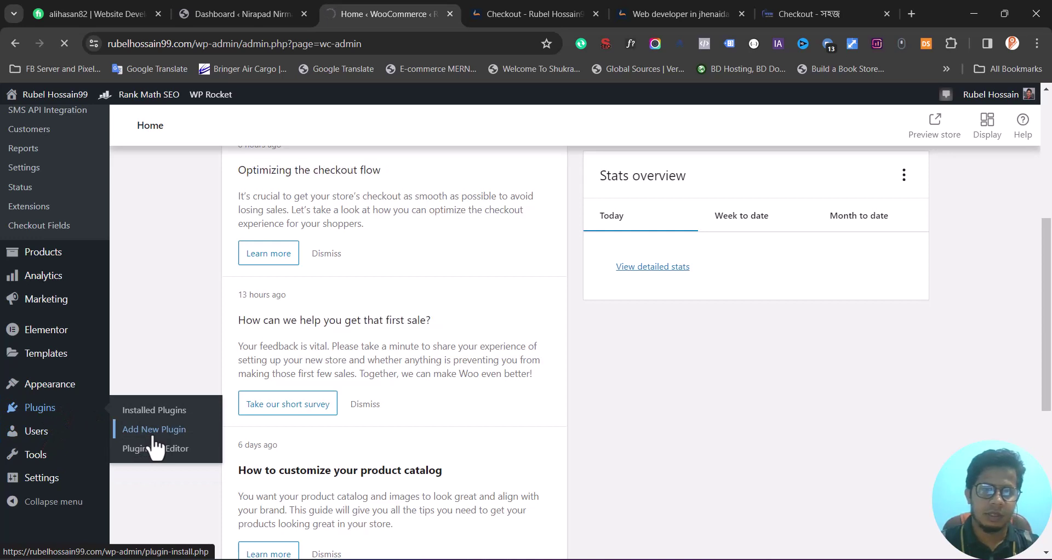
{"action": "left_click", "coordinate": [155, 434]}
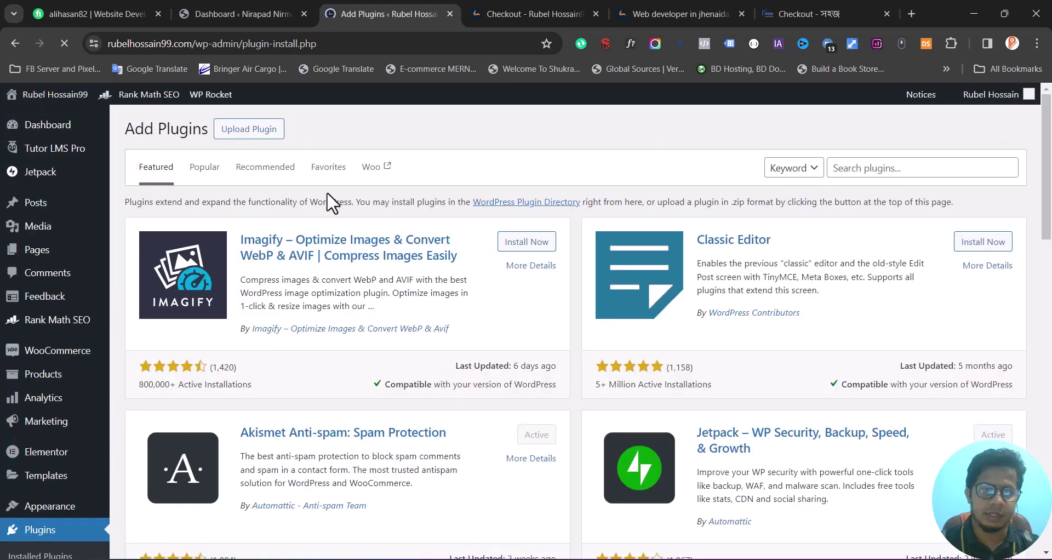
{"action": "left_click", "coordinate": [270, 135]}
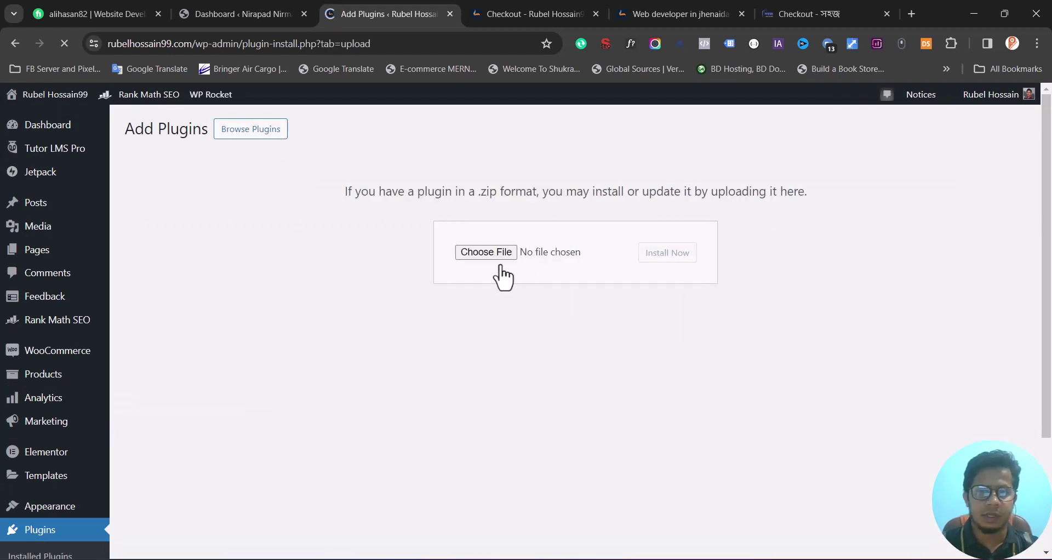
- Choose Woocommerce Custom Shipping Area.zip from the WP Plugins folder as the plugin file to upload
{"action": "left_click", "coordinate": [491, 255]}
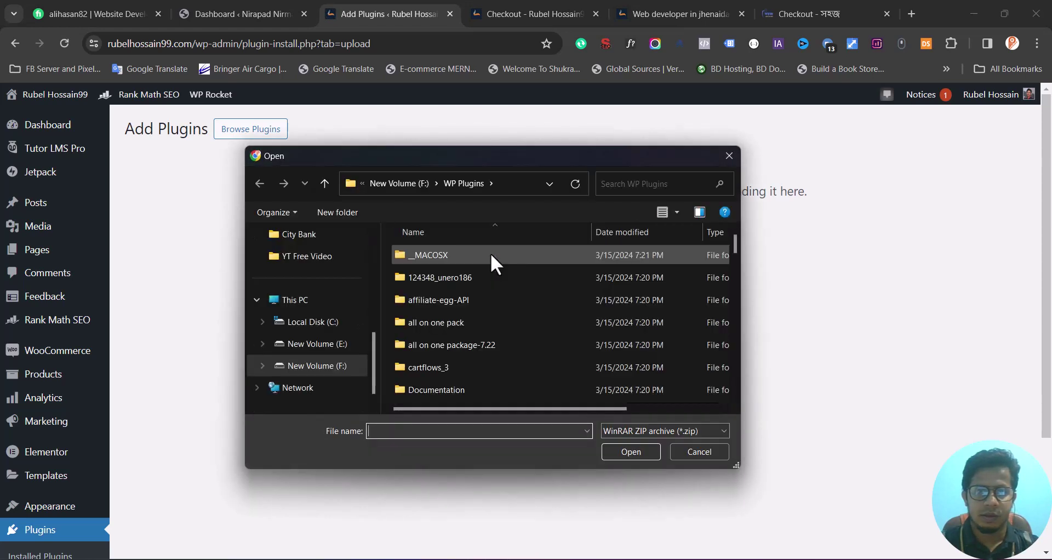
{"action": "scroll", "coordinate": [468, 304], "scroll_direction": "down", "scroll_amount": 10}
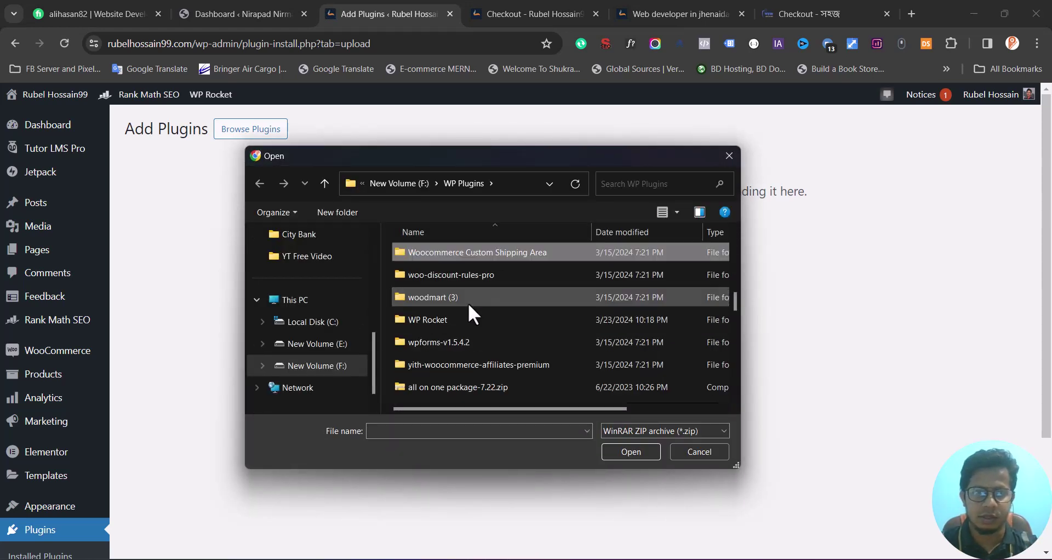
{"action": "key", "text": "w"}
{"action": "key", "text": "w"}
{"action": "key", "text": "w"}
{"action": "key", "text": "w"}
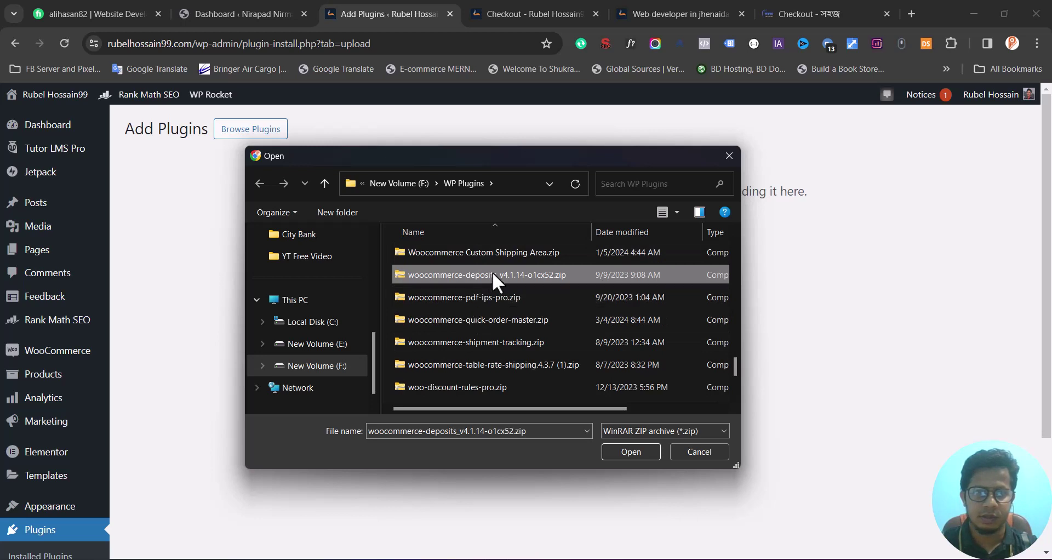
{"action": "left_click", "coordinate": [524, 256]}
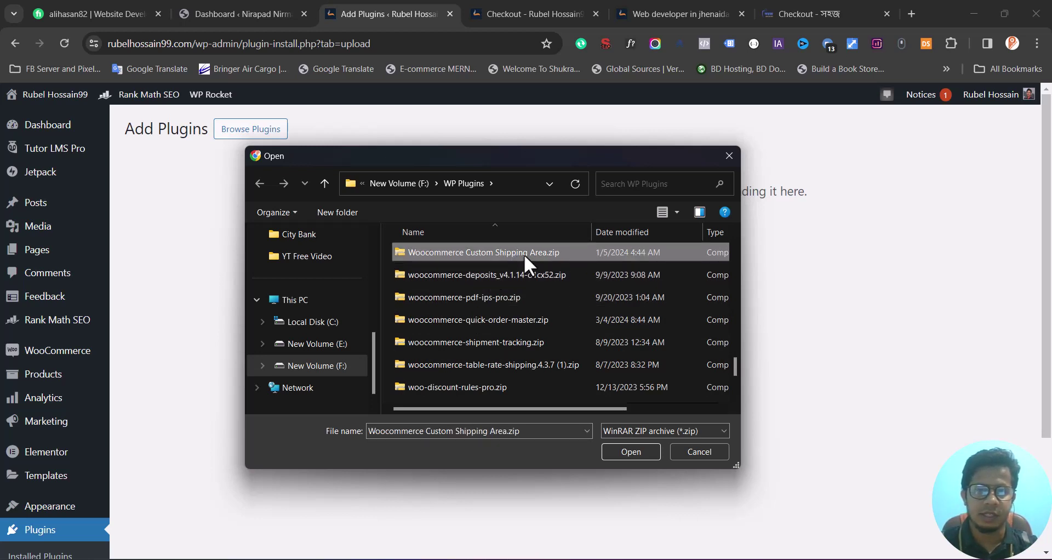
{"action": "double_click", "coordinate": [524, 254]}
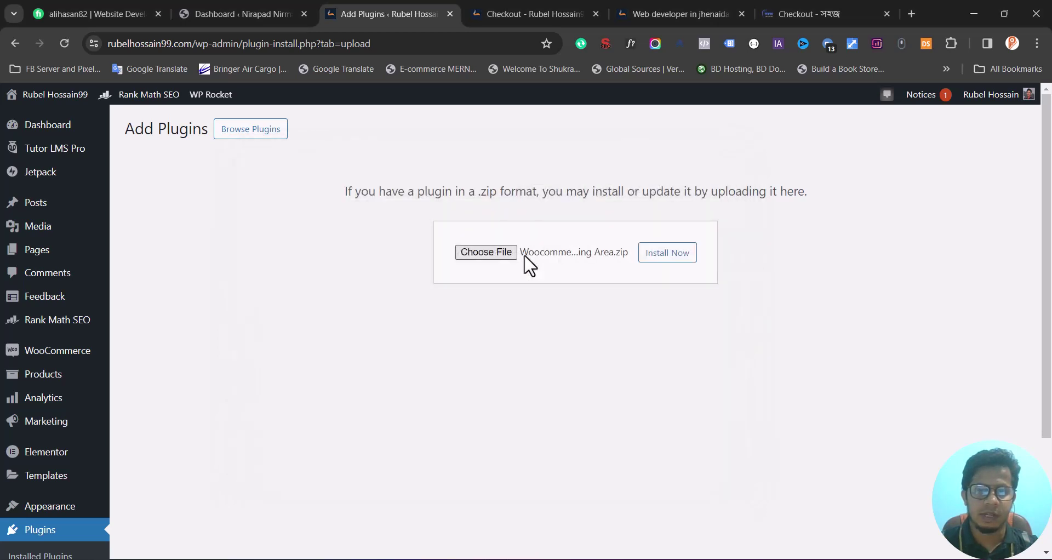
- Install and activate the uploaded Woocommerce Custom Shipping Area plugin and locate it among the installed plugins
{"action": "left_click", "coordinate": [677, 261]}
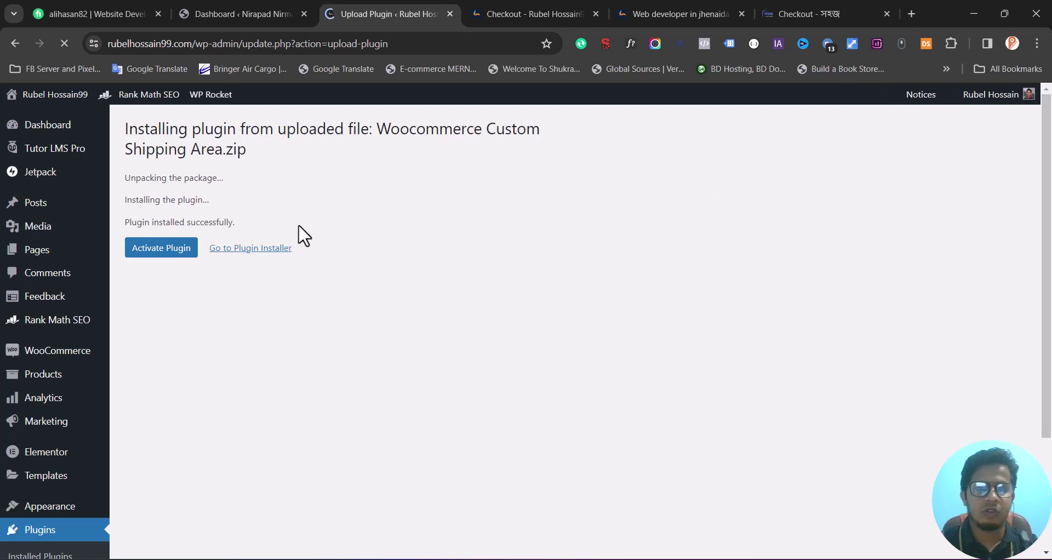
{"action": "left_click", "coordinate": [158, 250]}
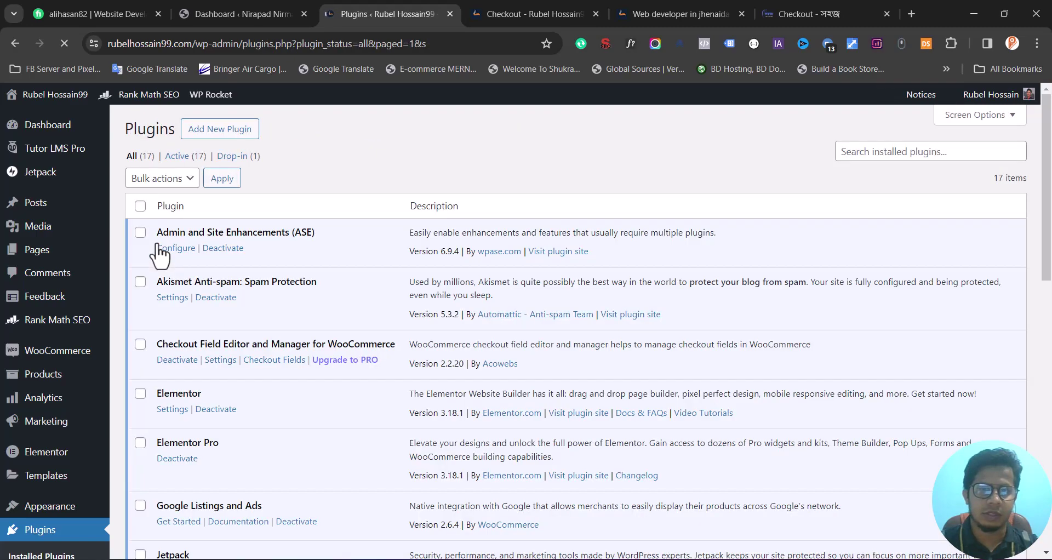
{"action": "scroll", "coordinate": [158, 252], "scroll_direction": "down", "scroll_amount": 6}
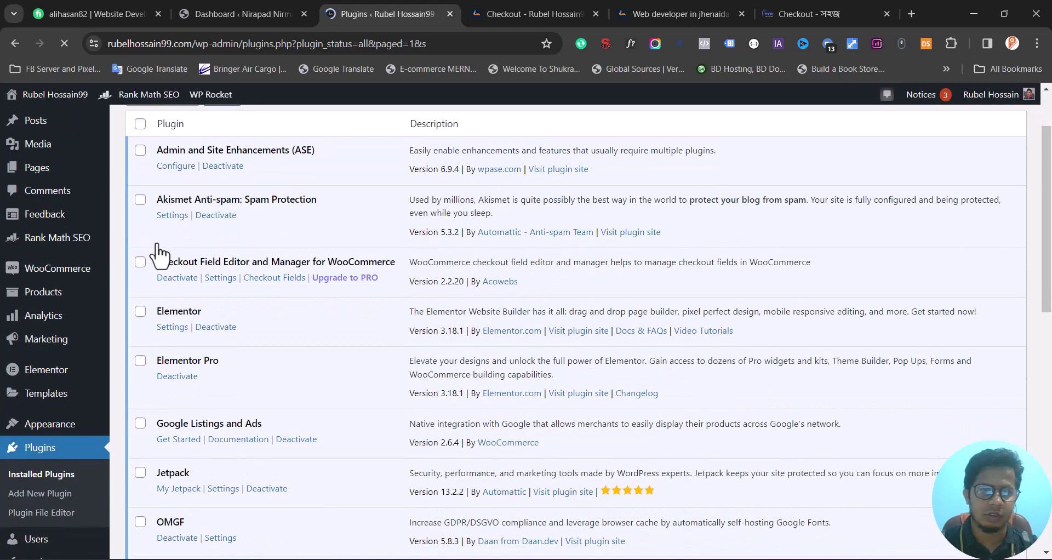
{"action": "scroll", "coordinate": [171, 315], "scroll_direction": "down", "scroll_amount": 6}
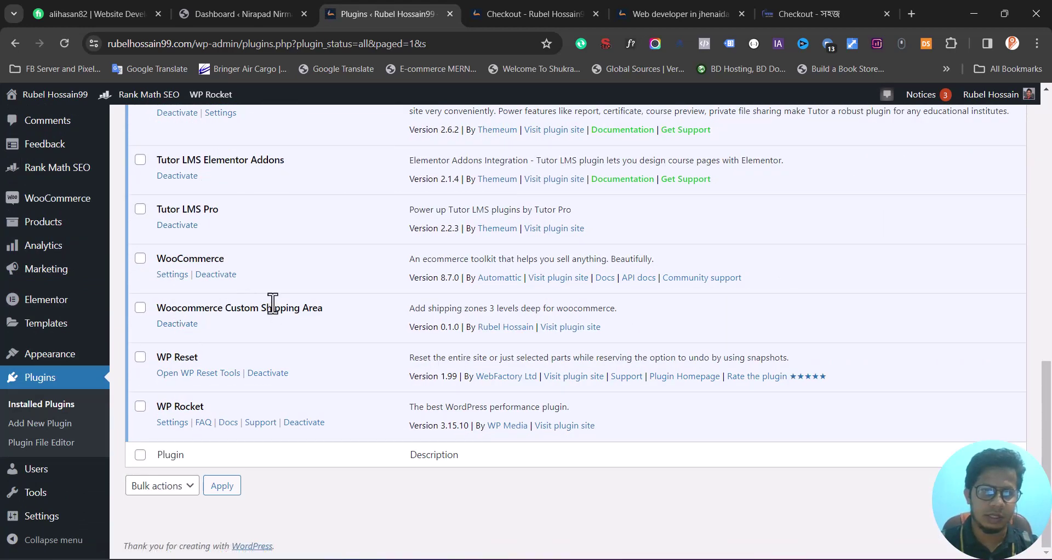
{"action": "double_click", "coordinate": [273, 305]}
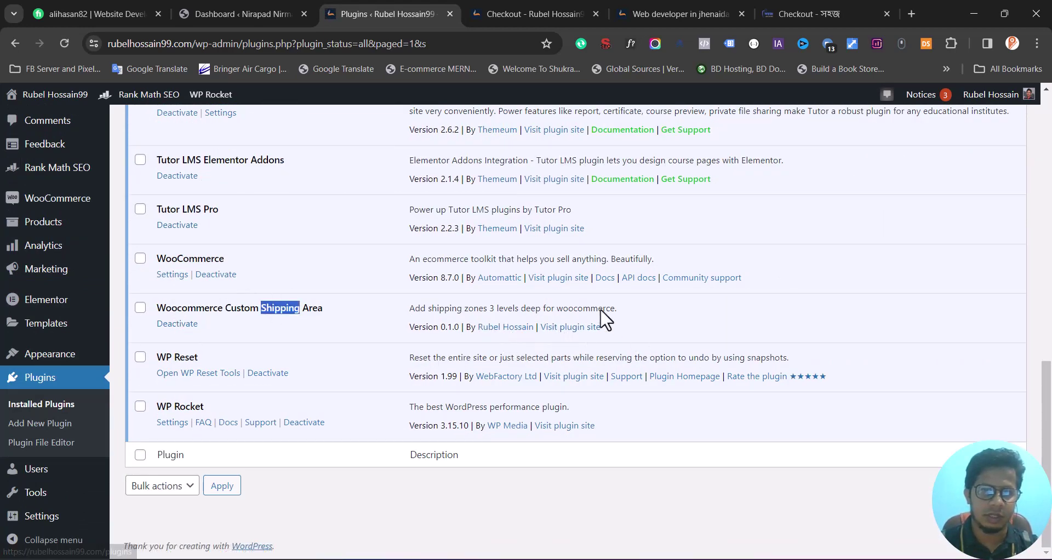
{"action": "scroll", "coordinate": [550, 363], "scroll_direction": "up", "scroll_amount": 2}
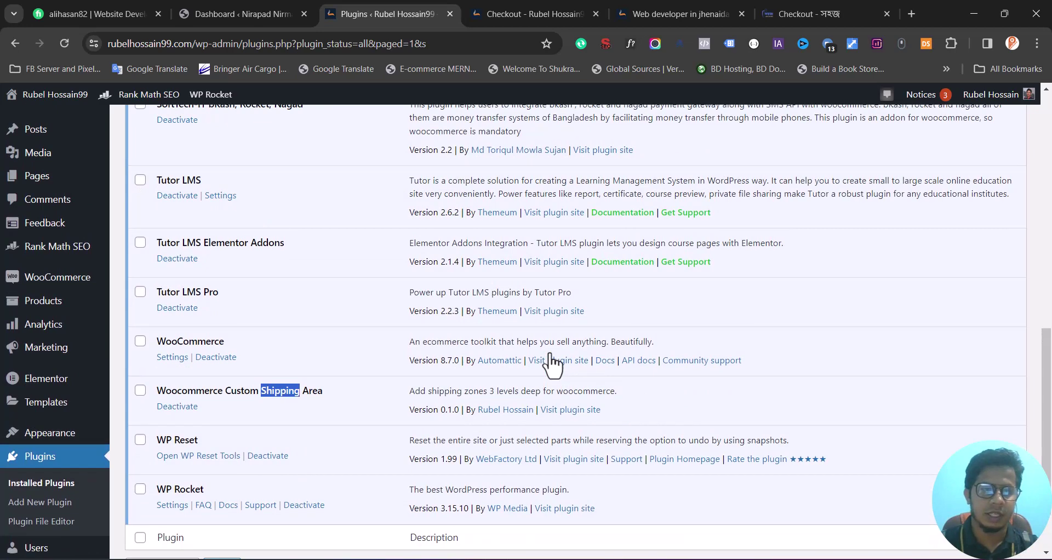
- Open the WooCommerce general settings from the installed plugins page
{"action": "scroll", "coordinate": [288, 294], "scroll_direction": "up", "scroll_amount": 1}
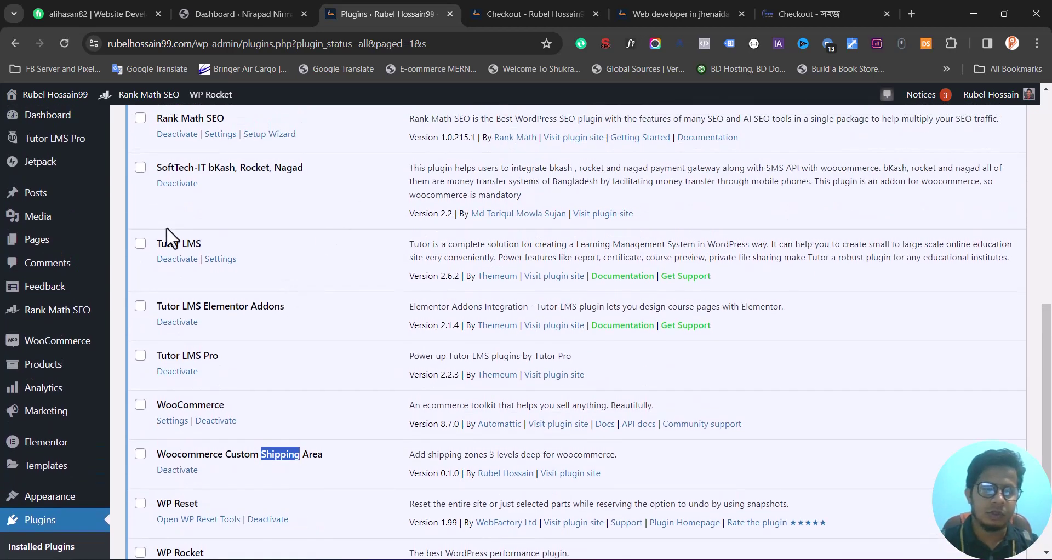
{"action": "mouse_move", "coordinate": [43, 315]}
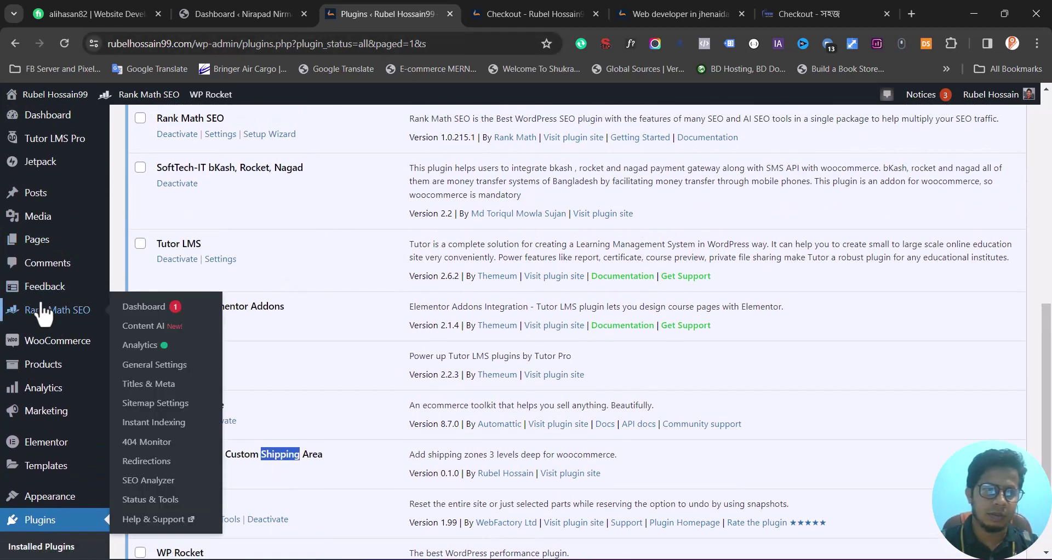
{"action": "mouse_move", "coordinate": [83, 346]}
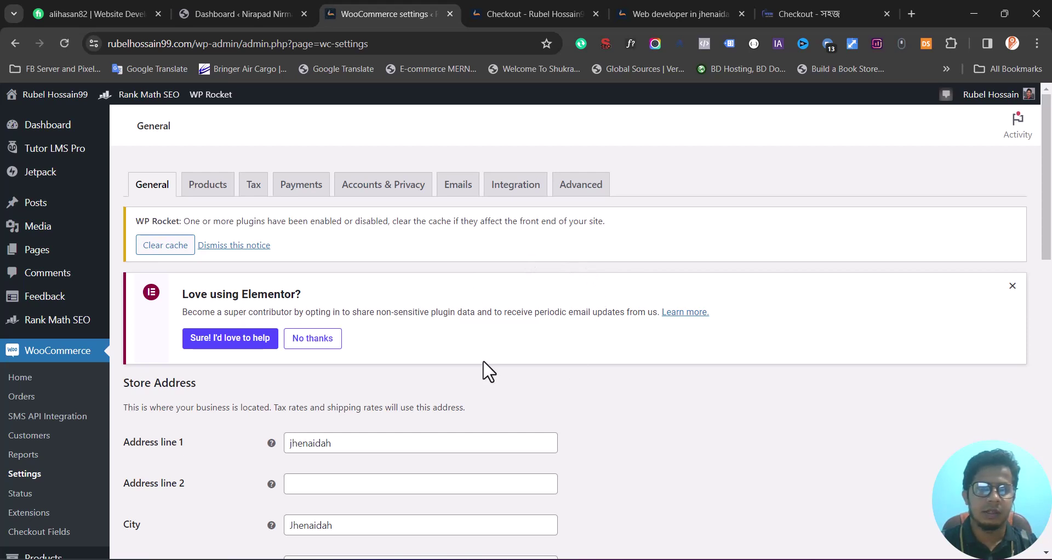
- Set the store's shipping locations to "Ship to specific countries only" and add Bangladesh as the country to ship to
{"action": "scroll", "coordinate": [488, 372], "scroll_direction": "down", "scroll_amount": 1}
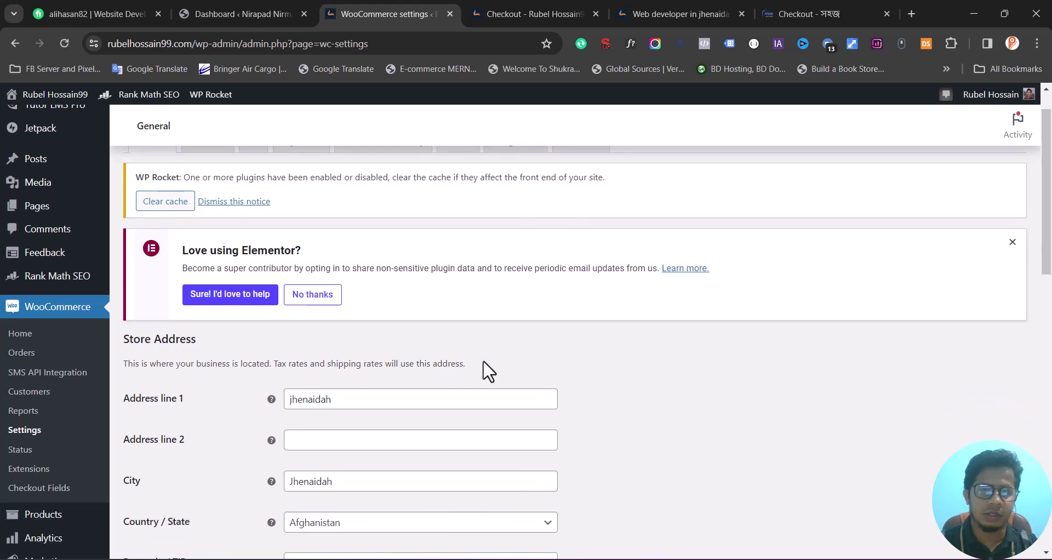
{"action": "scroll", "coordinate": [487, 373], "scroll_direction": "up", "scroll_amount": 1}
{"action": "scroll", "coordinate": [487, 373], "scroll_direction": "down", "scroll_amount": 4}
{"action": "scroll", "coordinate": [488, 371], "scroll_direction": "down", "scroll_amount": 3}
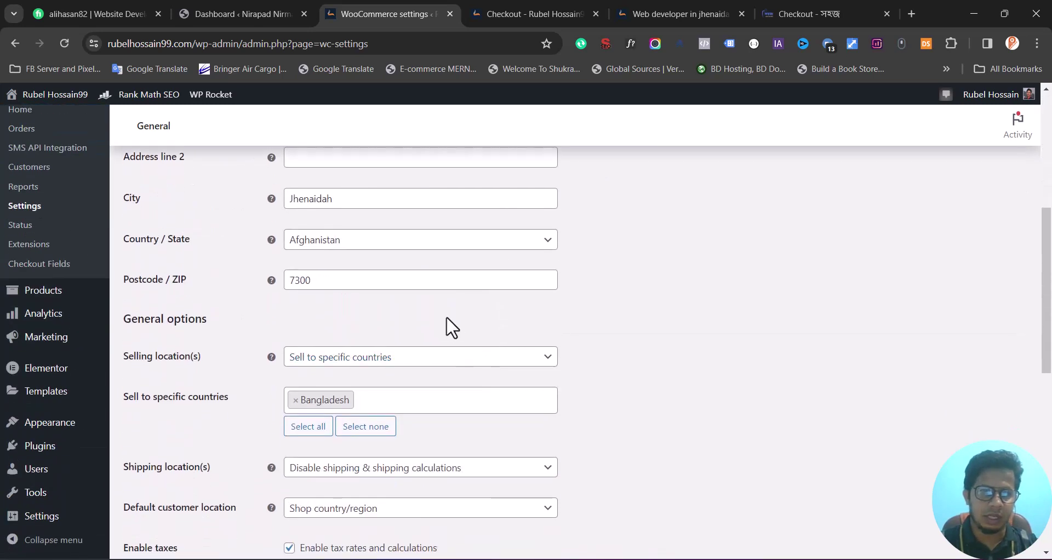
{"action": "scroll", "coordinate": [446, 324], "scroll_direction": "down", "scroll_amount": 1}
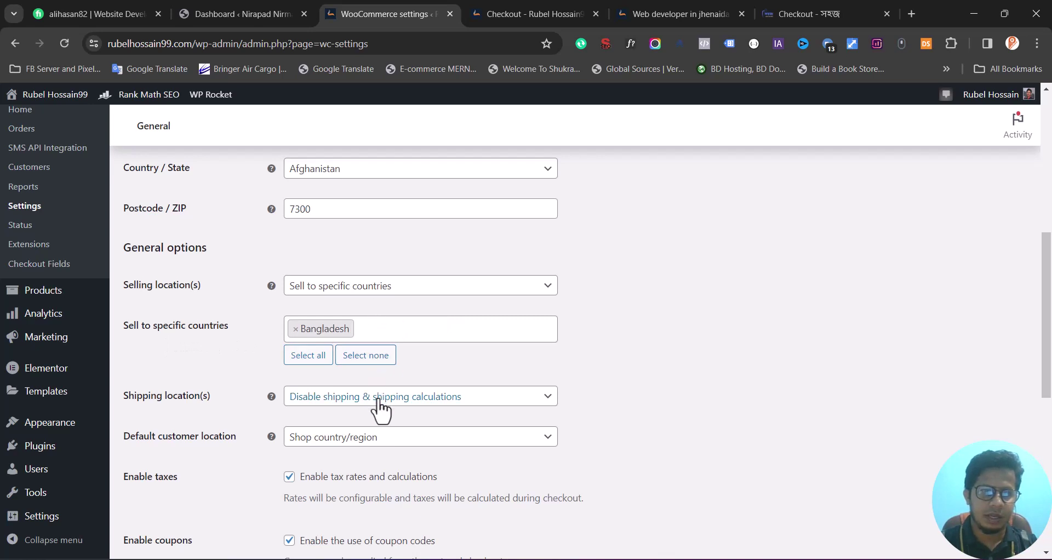
{"action": "scroll", "coordinate": [381, 408], "scroll_direction": "down", "scroll_amount": 1}
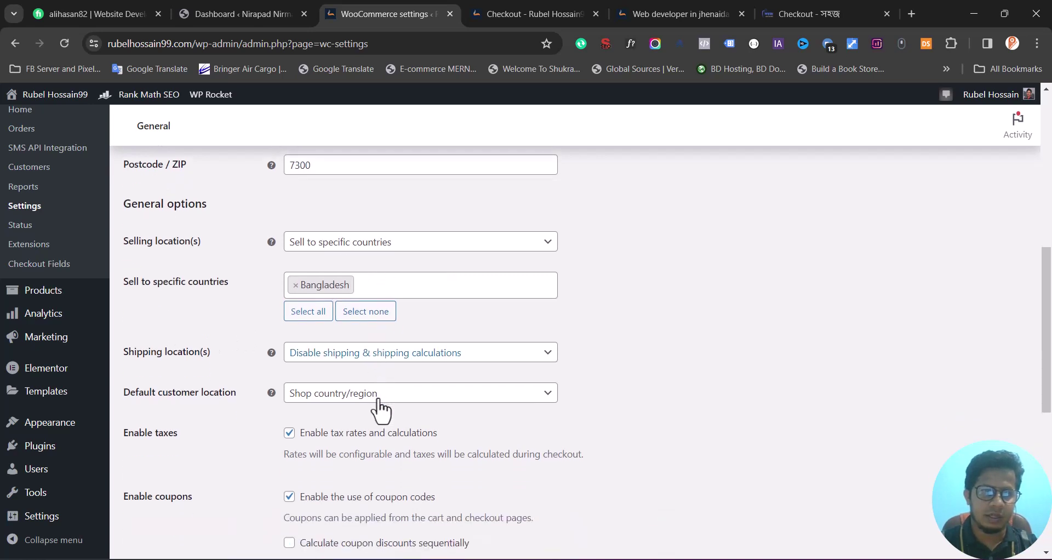
{"action": "left_click", "coordinate": [346, 362]}
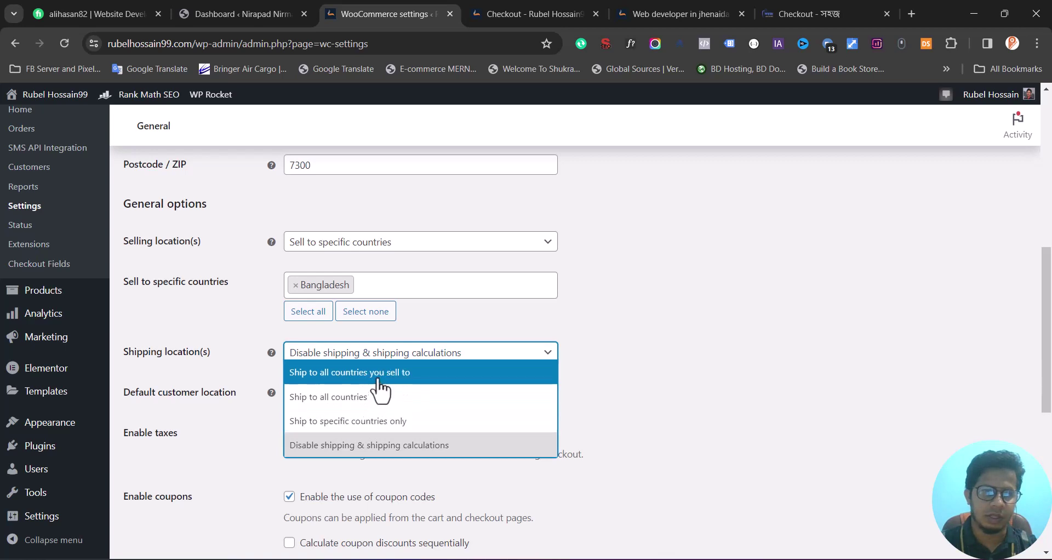
{"action": "left_click", "coordinate": [409, 422]}
{"action": "left_click", "coordinate": [405, 396]}
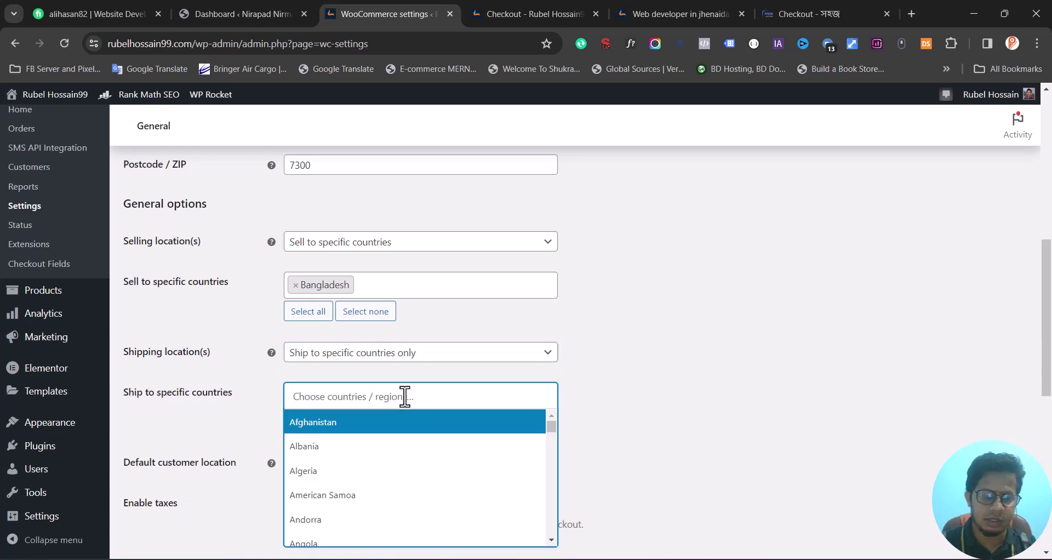
{"action": "type", "text": "Bang"}
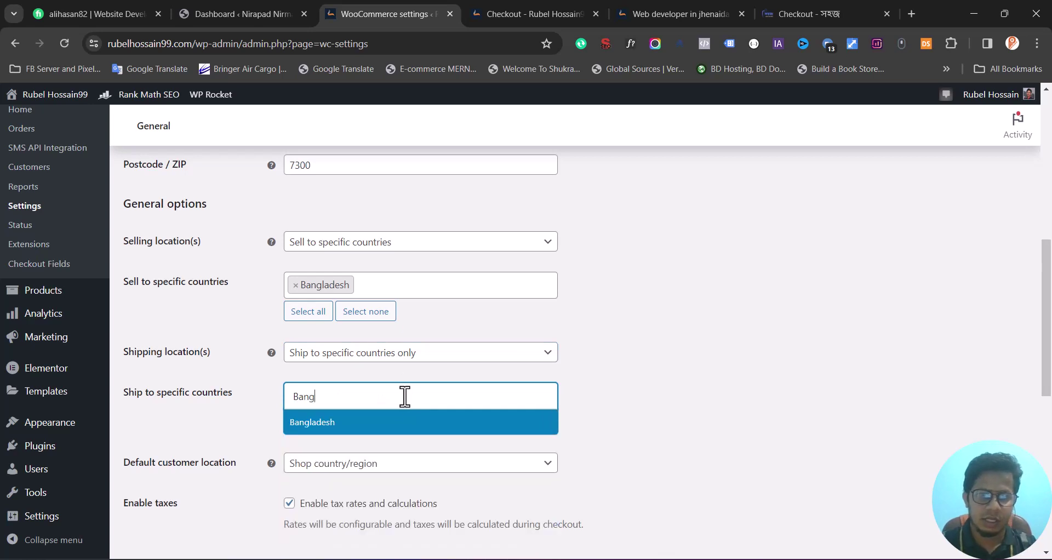
{"action": "left_click", "coordinate": [362, 425]}
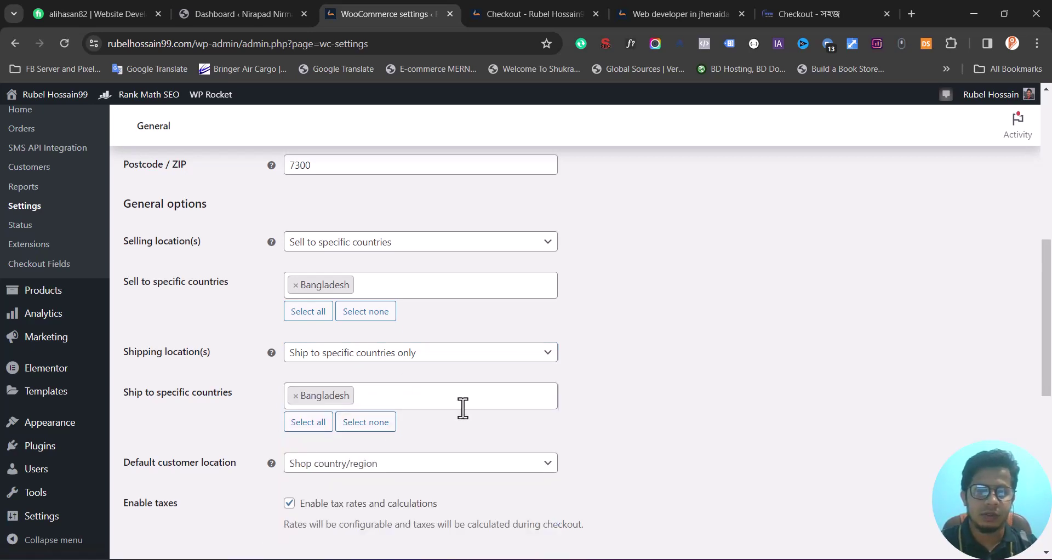
- Save the changed WooCommerce general settings
{"action": "scroll", "coordinate": [463, 407], "scroll_direction": "down", "scroll_amount": 1}
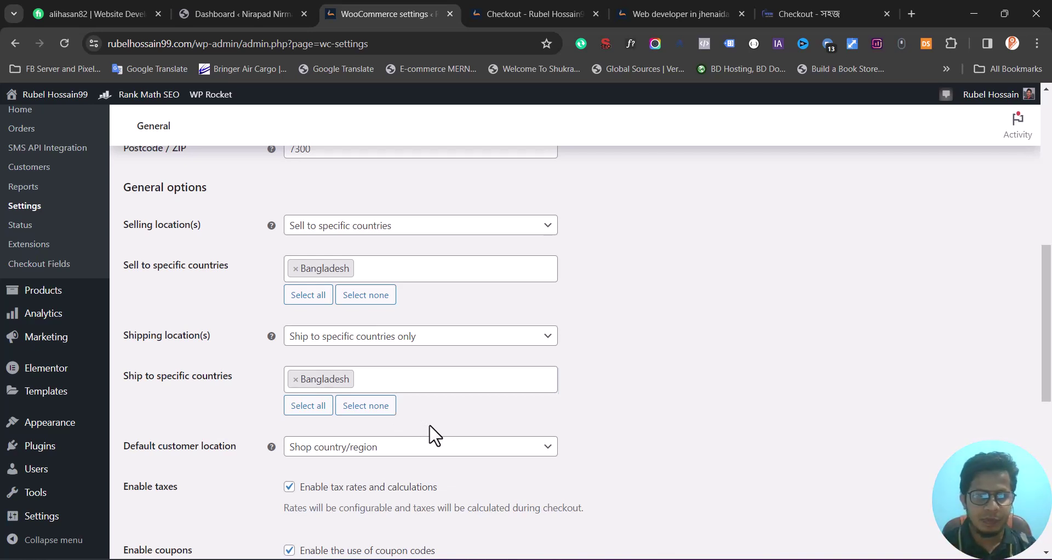
{"action": "scroll", "coordinate": [431, 435], "scroll_direction": "down", "scroll_amount": 9}
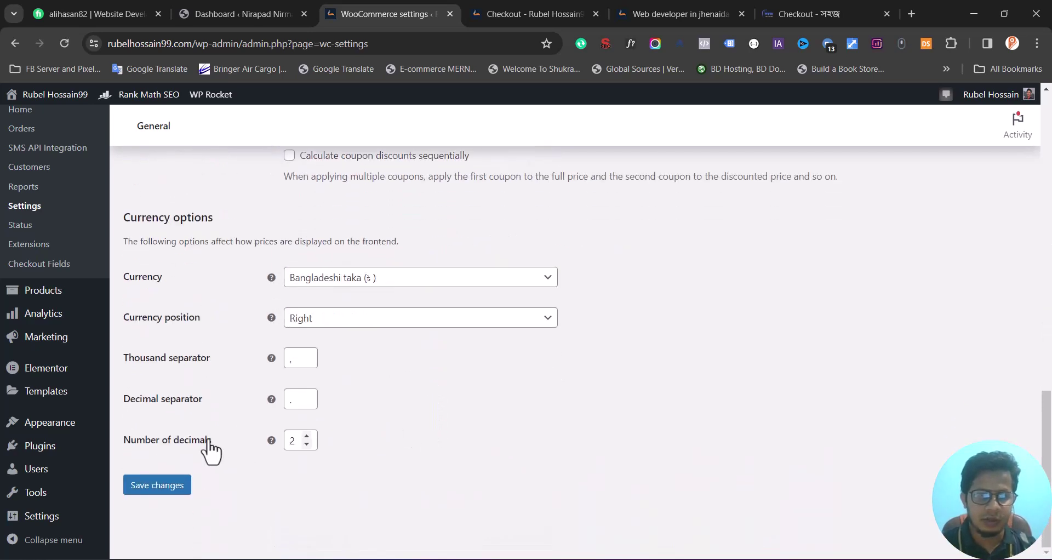
{"action": "left_click", "coordinate": [176, 490]}
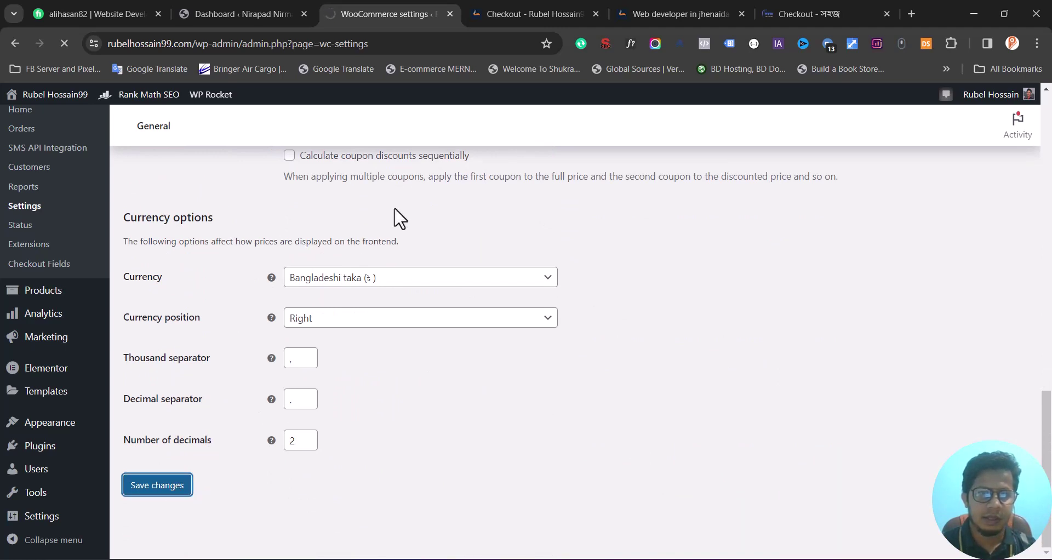
- Open the WooCommerce shipping zones settings and dismiss the introductory tour
{"action": "scroll", "coordinate": [397, 218], "scroll_direction": "up", "scroll_amount": 7}
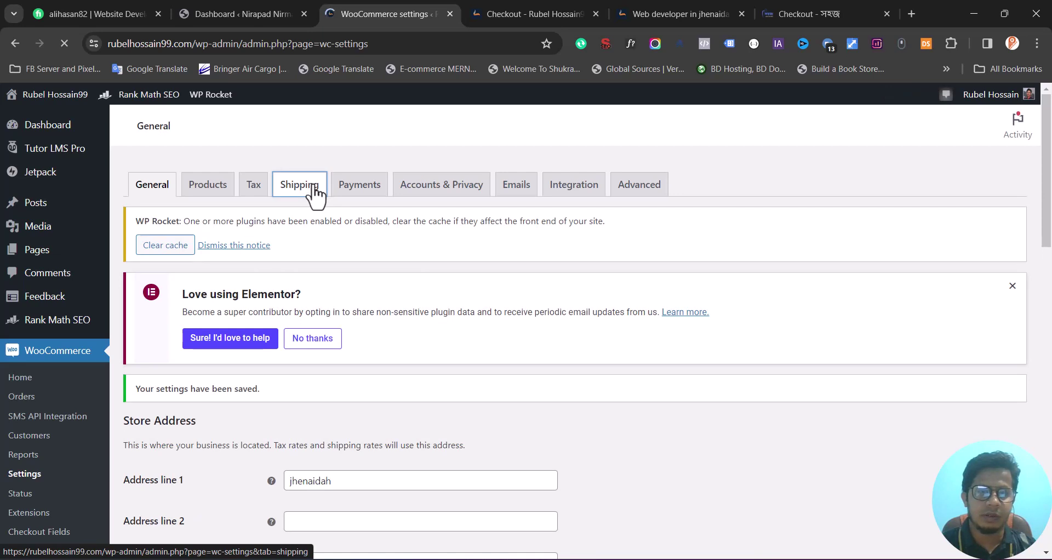
{"action": "left_click", "coordinate": [315, 189]}
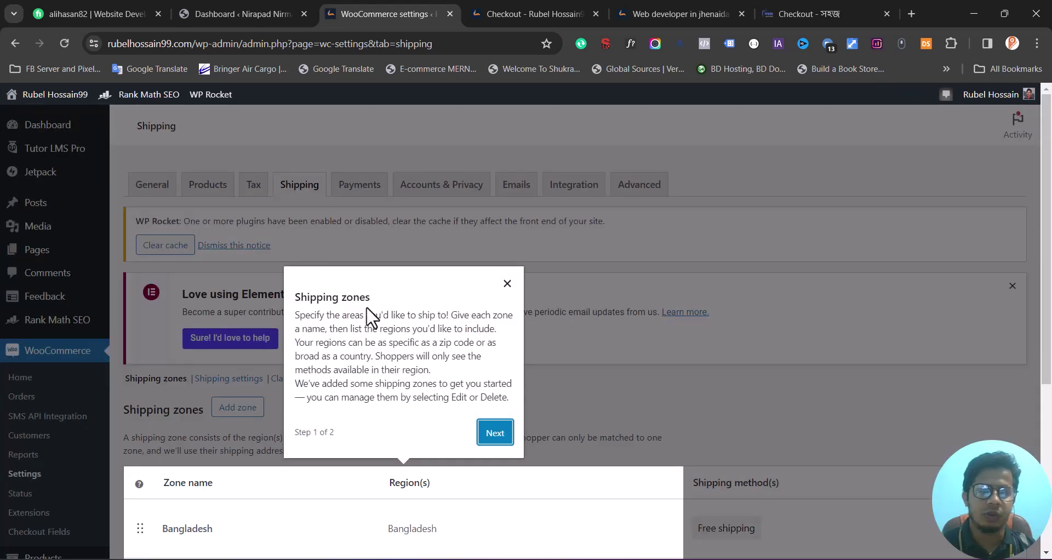
{"action": "left_click", "coordinate": [508, 285]}
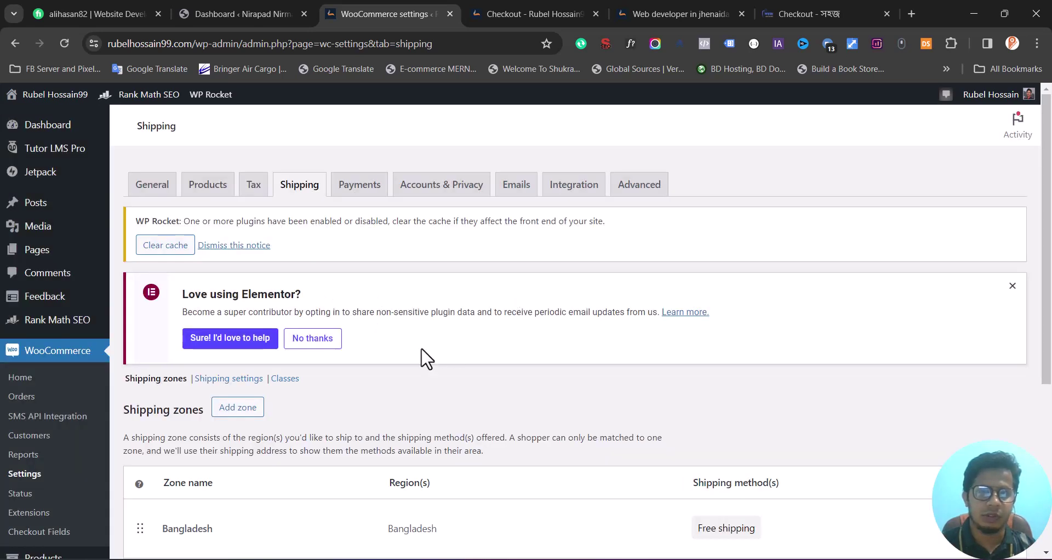
- Delete the Bangladesh shipping zone and confirm its removal
{"action": "scroll", "coordinate": [352, 440], "scroll_direction": "down", "scroll_amount": 2}
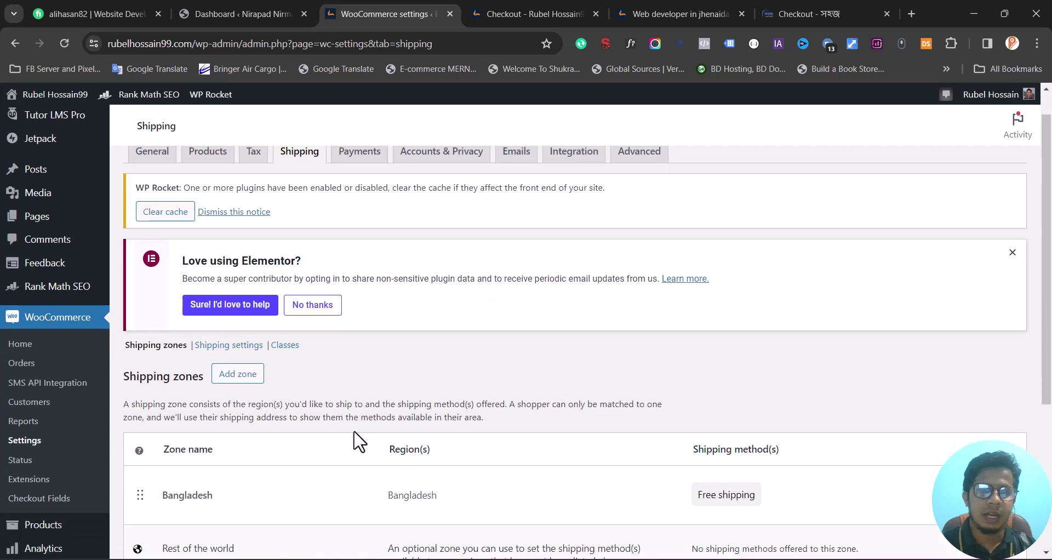
{"action": "scroll", "coordinate": [347, 415], "scroll_direction": "down", "scroll_amount": 2}
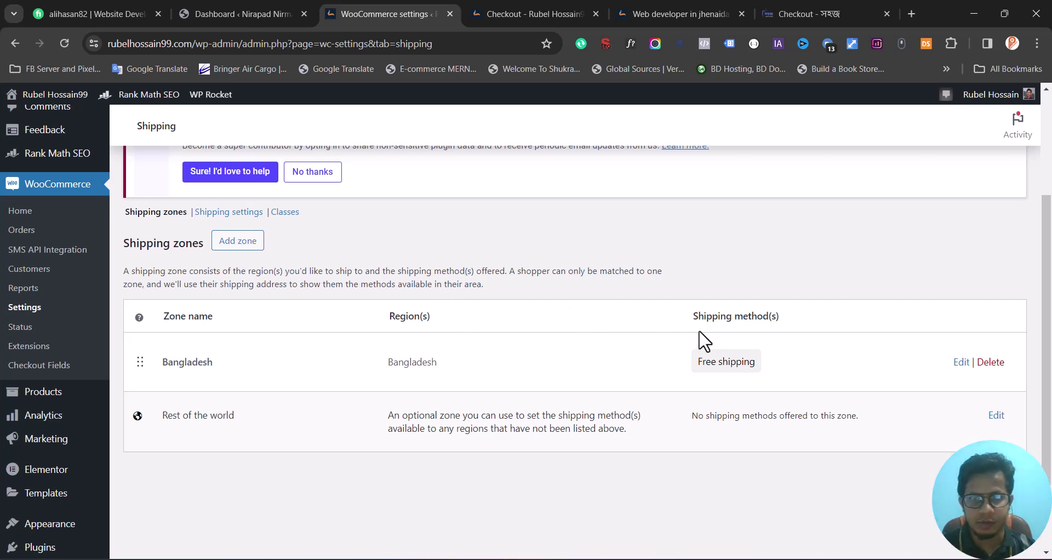
{"action": "left_click", "coordinate": [990, 362]}
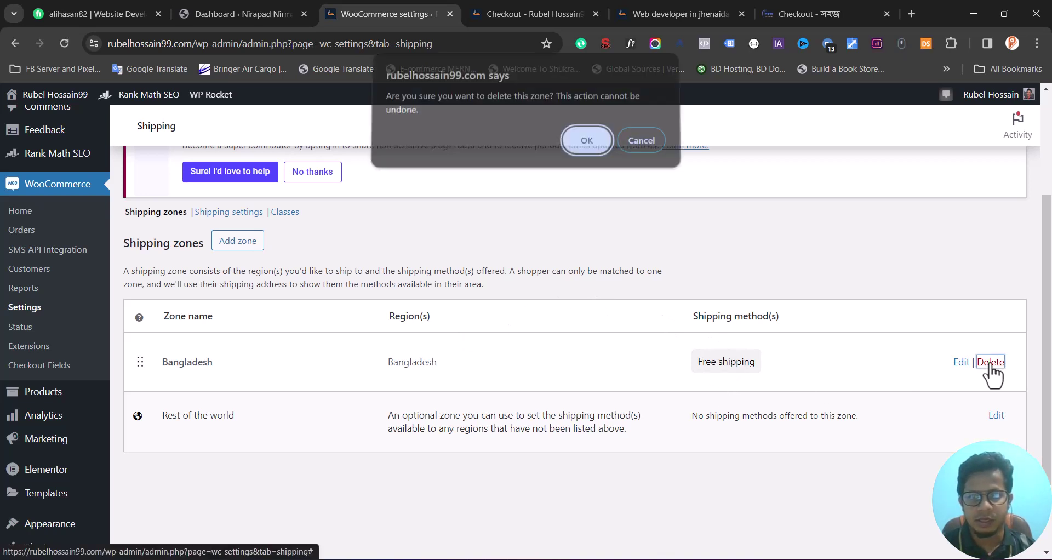
{"action": "left_click", "coordinate": [596, 146]}
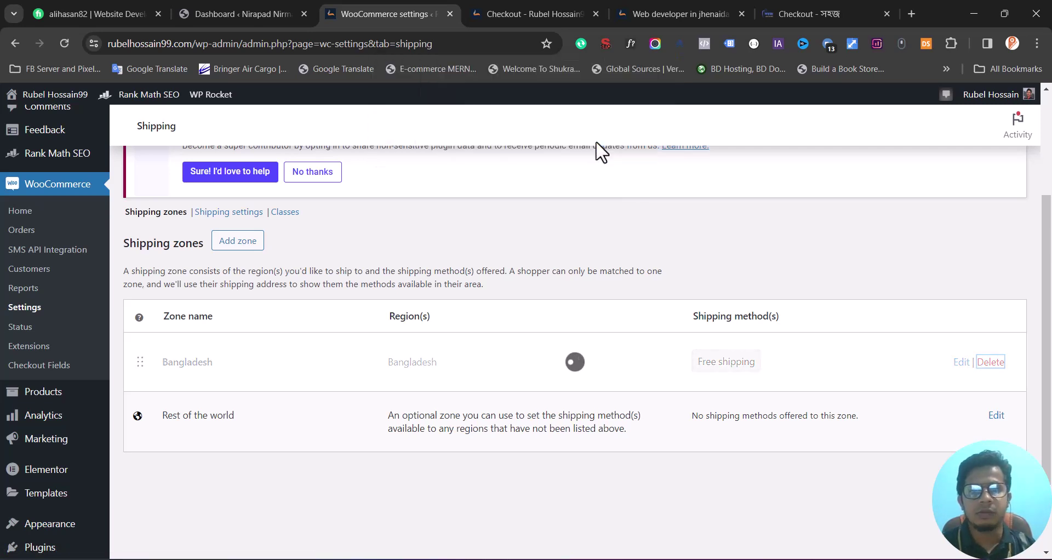
- Open the Mens World store at mensworld.com.bd in a new browser tab
{"action": "left_click", "coordinate": [912, 13]}
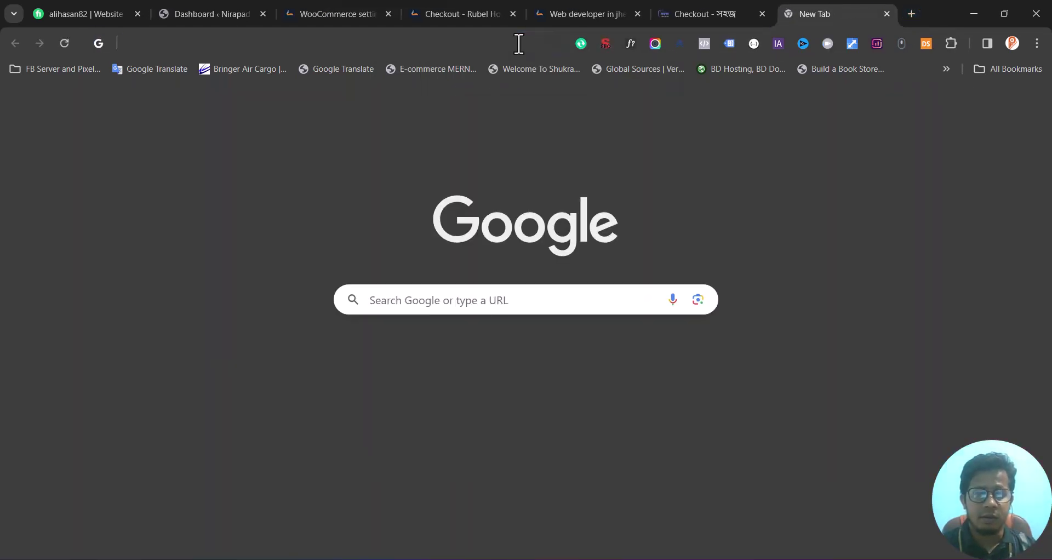
{"action": "left_click", "coordinate": [519, 43]}
{"action": "type", "text": "men"}
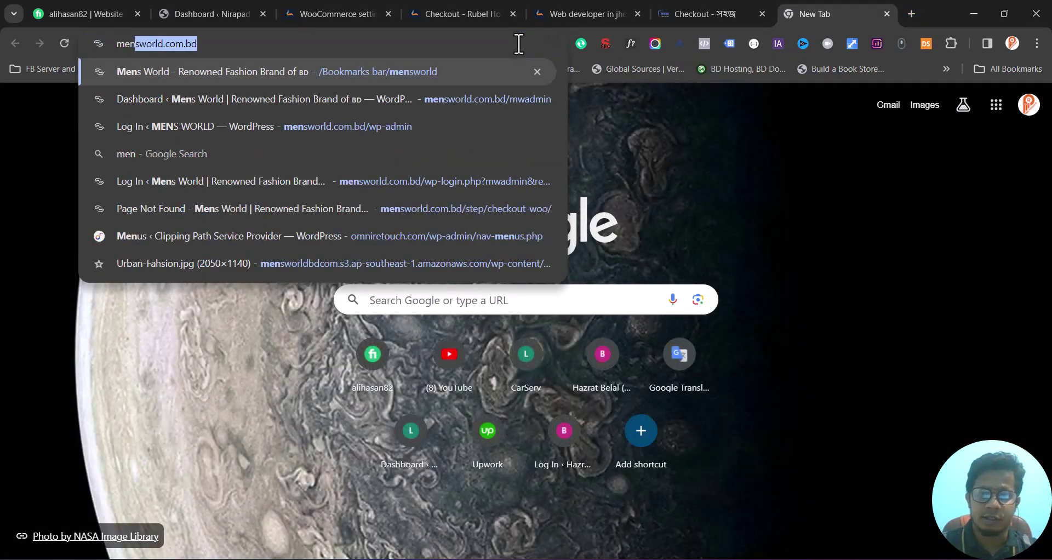
{"action": "key", "text": "Return"}
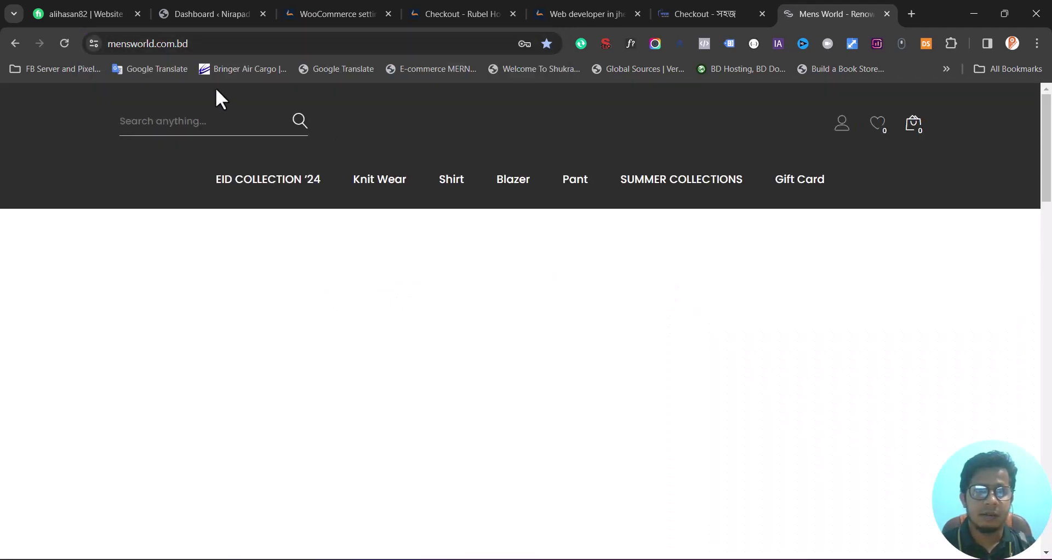
- Browse to the Casual Panjabi category from the home page and open the product Casual Panjabi | CP 2281
{"action": "scroll", "coordinate": [587, 285], "scroll_direction": "down", "scroll_amount": 5}
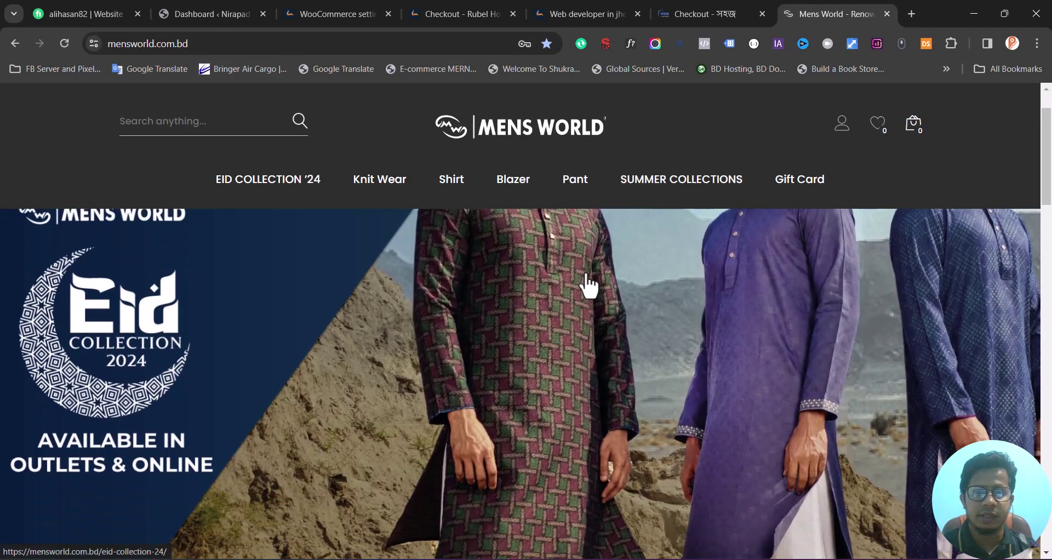
{"action": "scroll", "coordinate": [588, 285], "scroll_direction": "down", "scroll_amount": 6}
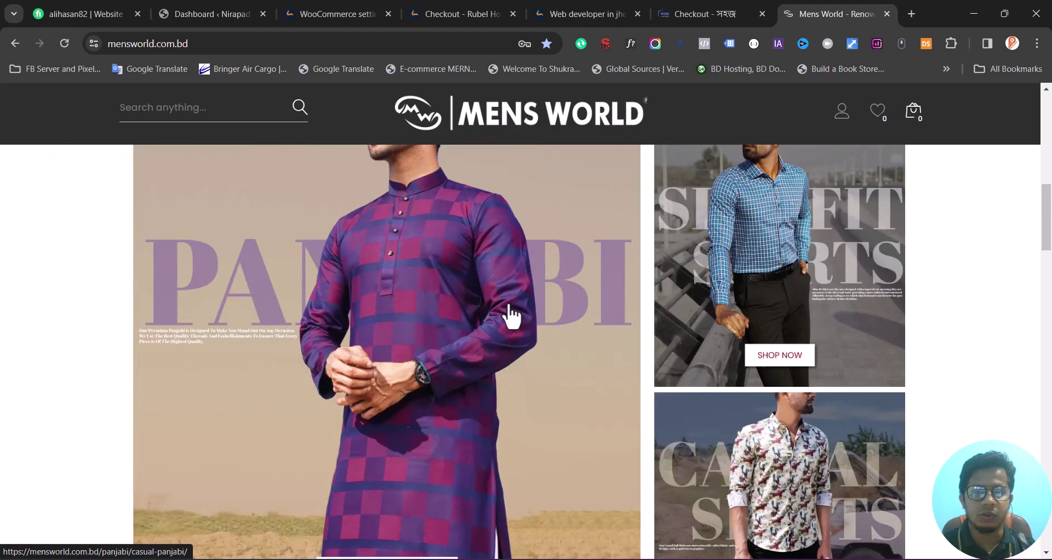
{"action": "left_click", "coordinate": [511, 315]}
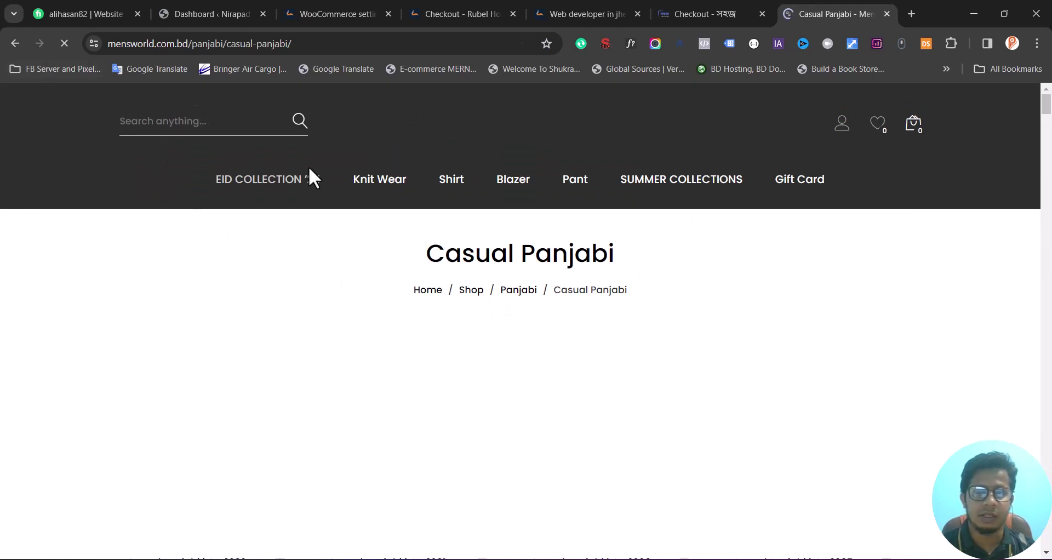
{"action": "scroll", "coordinate": [366, 285], "scroll_direction": "down", "scroll_amount": 1}
{"action": "scroll", "coordinate": [364, 286], "scroll_direction": "down", "scroll_amount": 1}
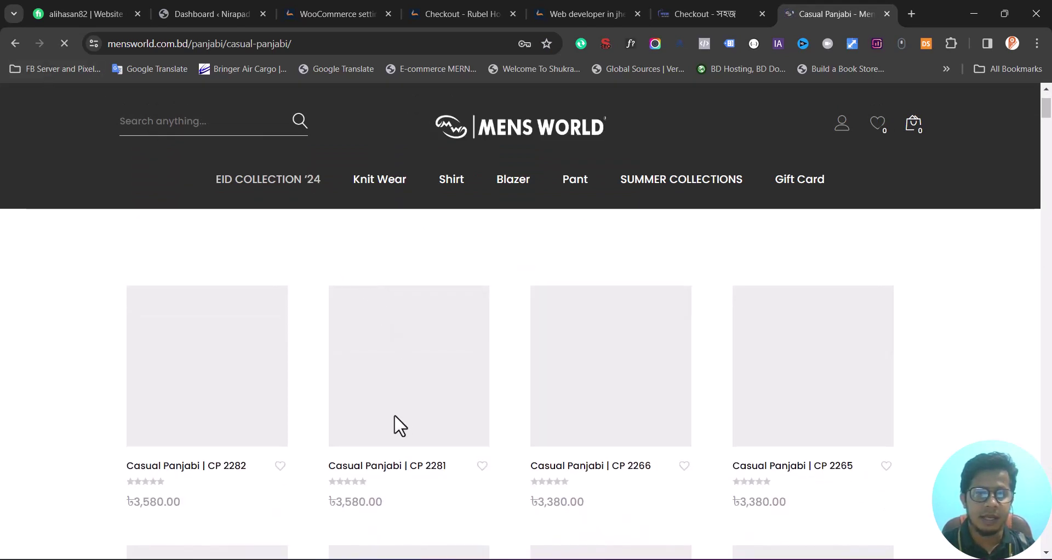
{"action": "left_click", "coordinate": [412, 359]}
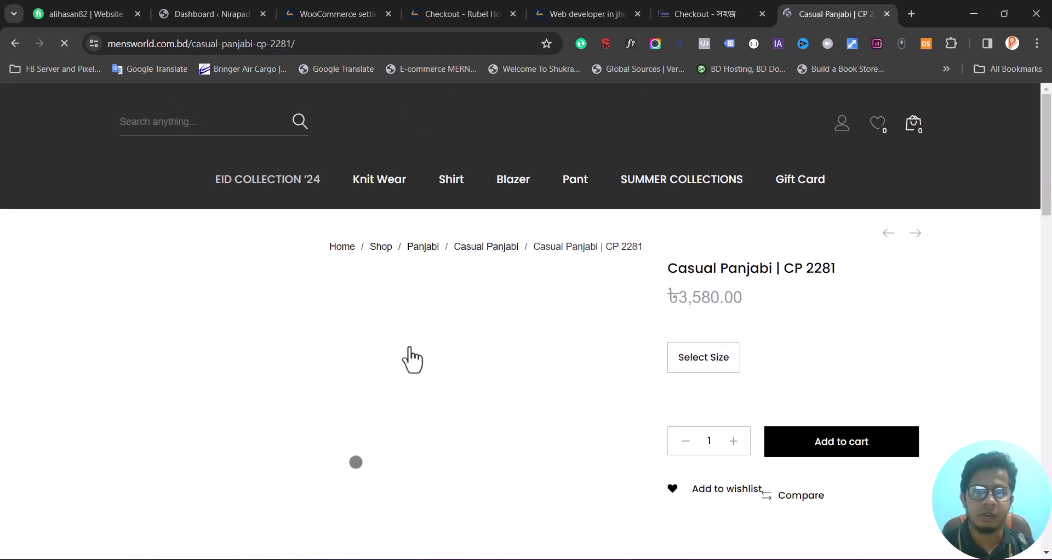
- Add the Casual Panjabi | CP 2281 in size L to the cart and proceed to checkout
{"action": "left_click", "coordinate": [710, 368]}
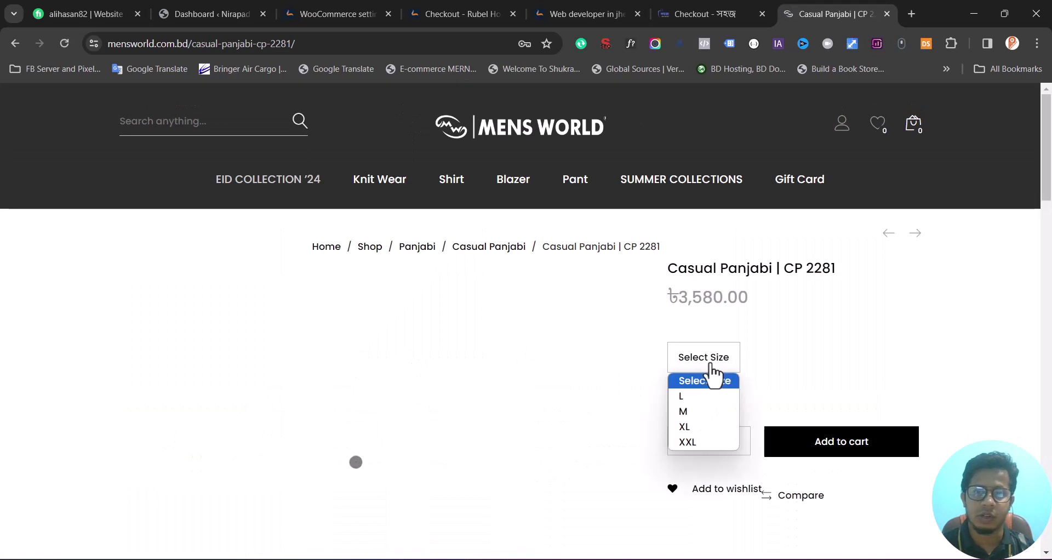
{"action": "left_click", "coordinate": [704, 396]}
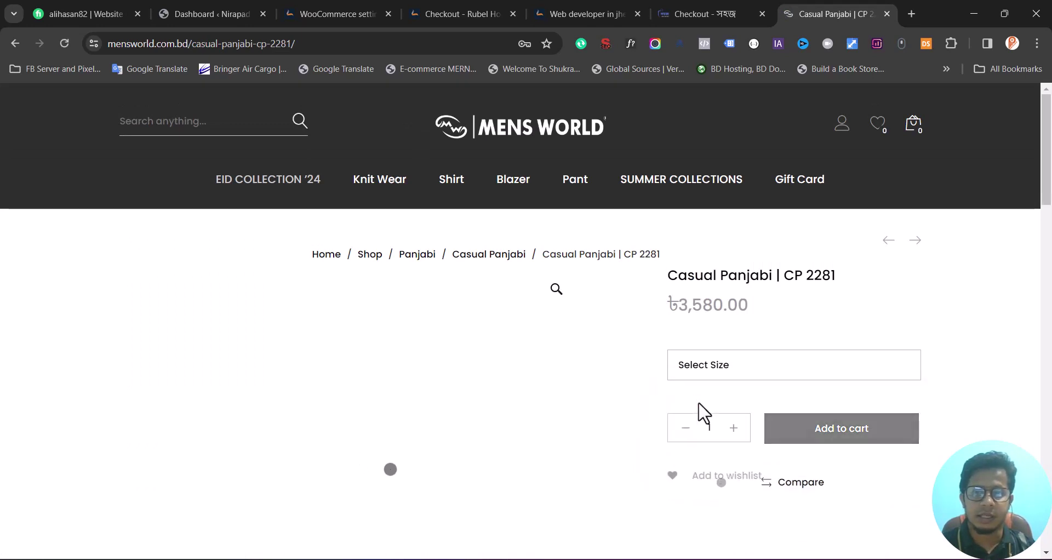
{"action": "left_click", "coordinate": [823, 451]}
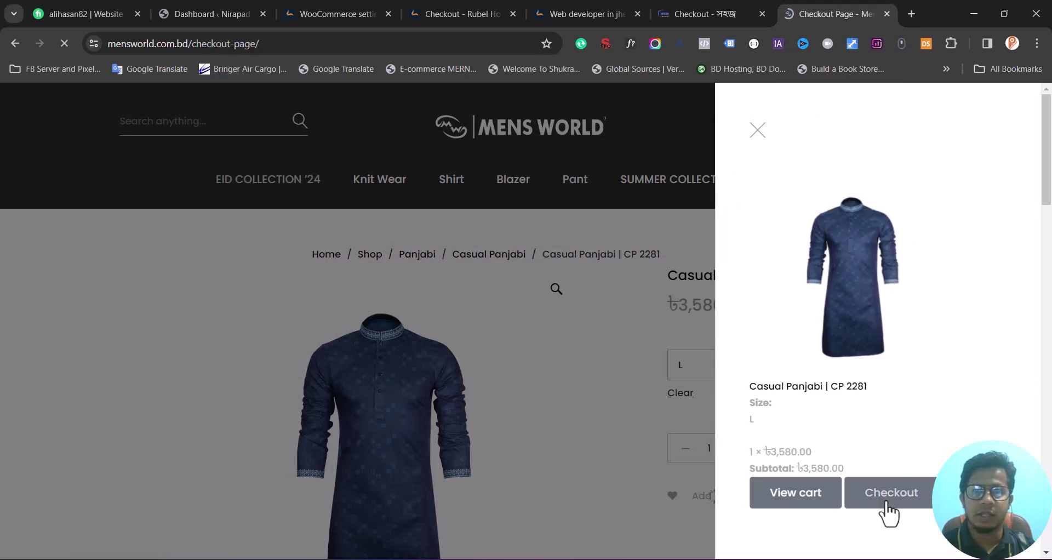
- Set the district in the checkout's billing details to Outside Dhaka
{"action": "scroll", "coordinate": [707, 449], "scroll_direction": "down", "scroll_amount": 5}
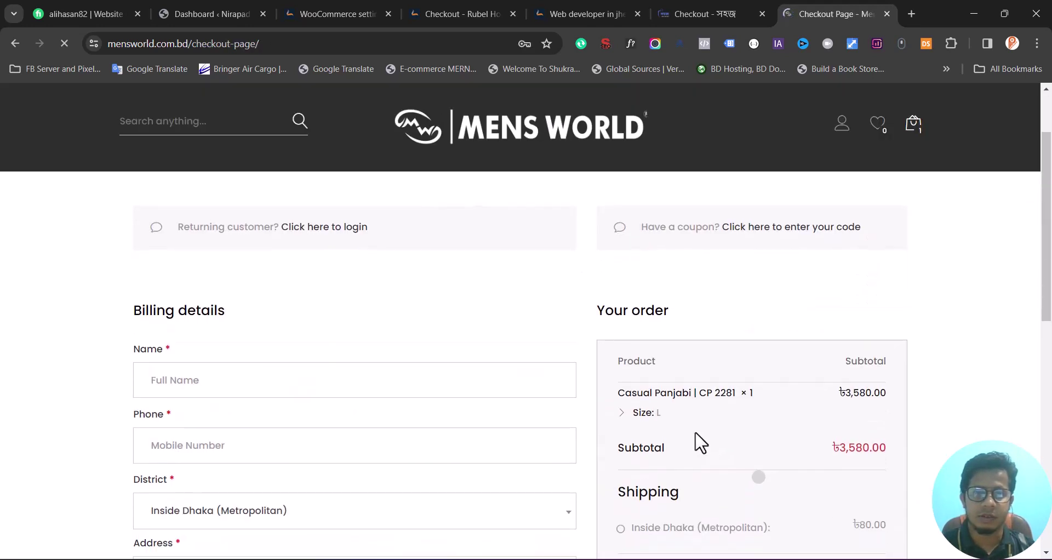
{"action": "scroll", "coordinate": [626, 377], "scroll_direction": "down", "scroll_amount": 1}
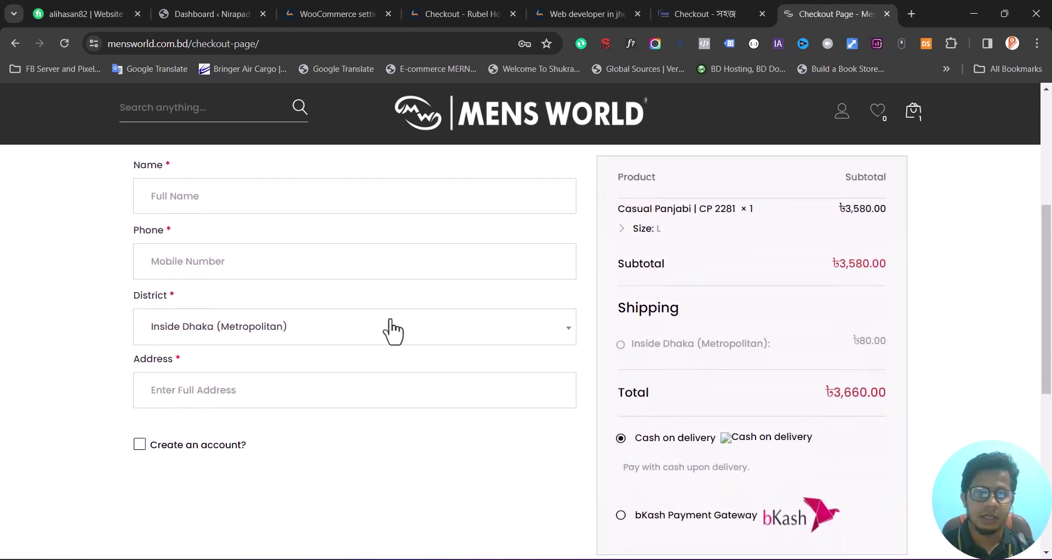
{"action": "left_click", "coordinate": [293, 341]}
{"action": "left_click", "coordinate": [196, 411]}
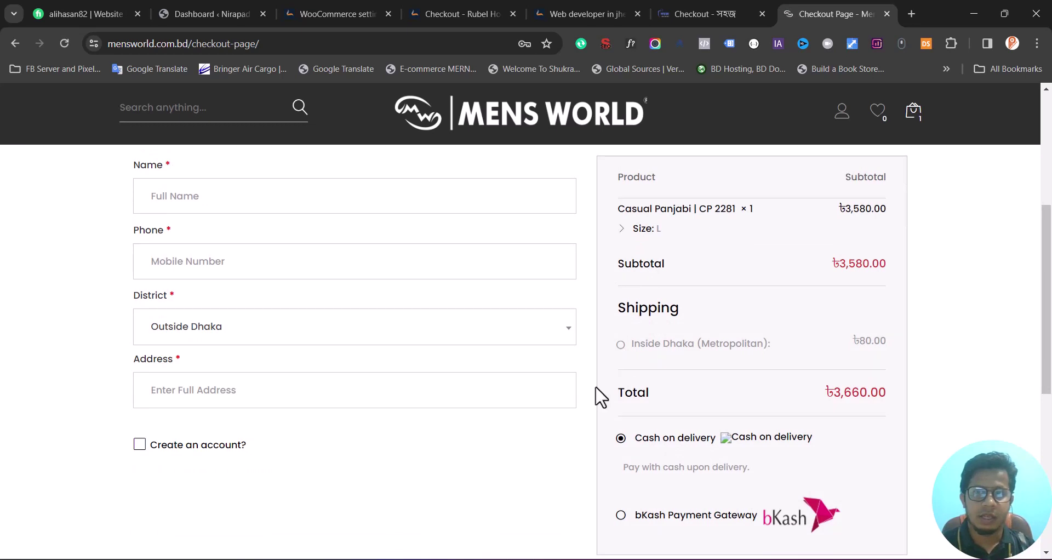
- Fill the billing address on the checkout page with the saved address suggestion
{"action": "left_click", "coordinate": [223, 393]}
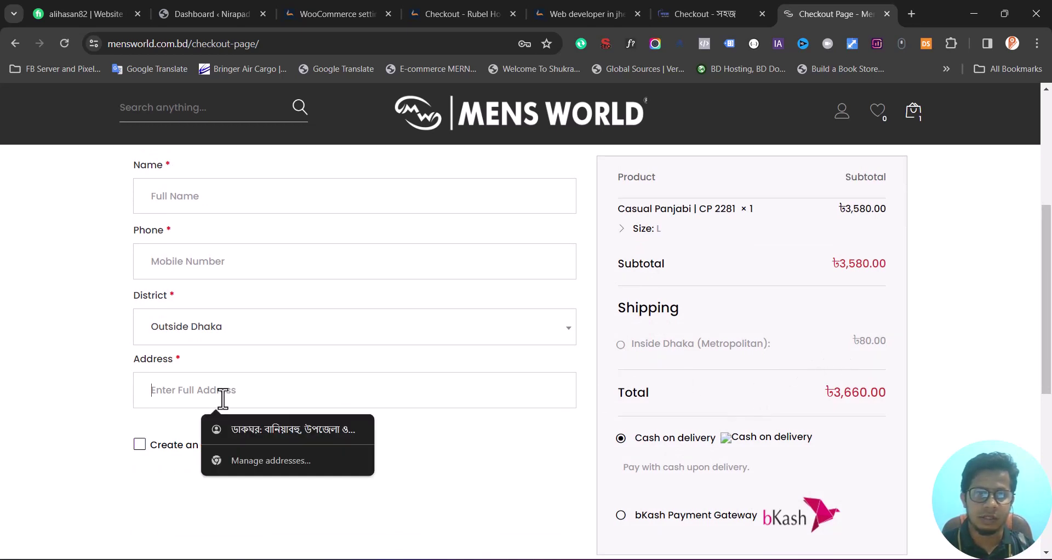
{"action": "left_click", "coordinate": [262, 428]}
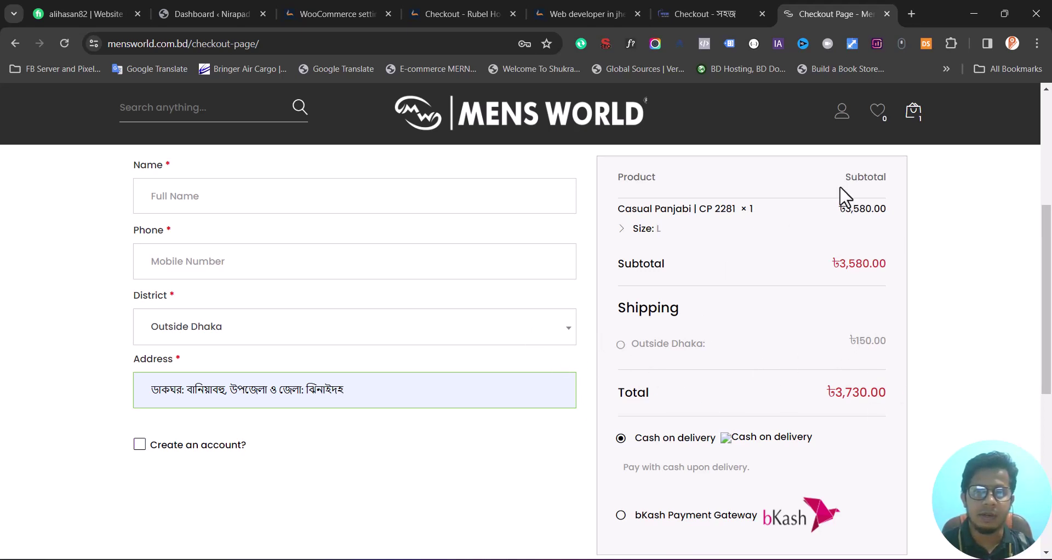
{"action": "scroll", "coordinate": [844, 195], "scroll_direction": "up", "scroll_amount": 4}
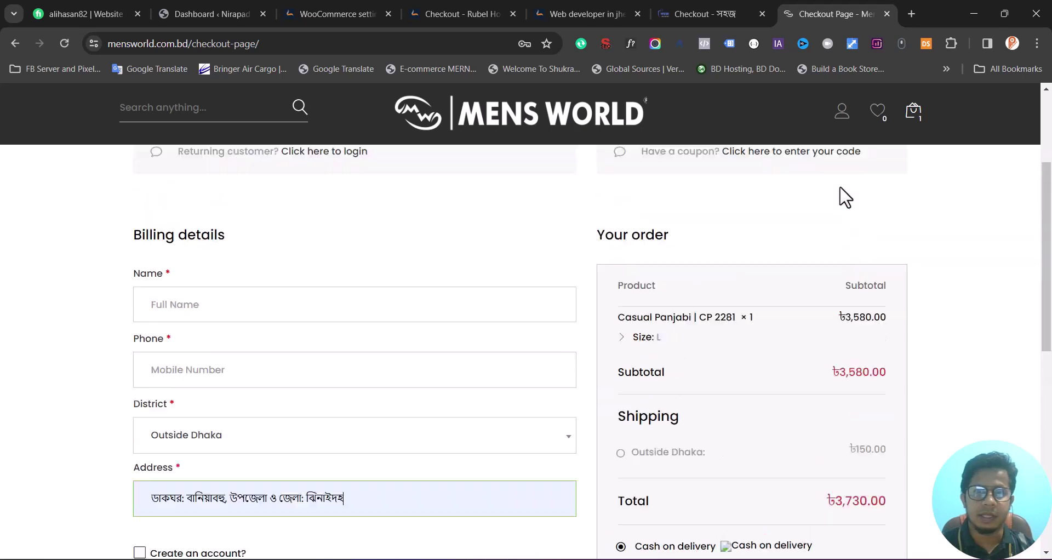
- Return to the store's home page, open Mens World Gift Card | GC 3000 from the Gift Card category, and add it to the cart
{"action": "left_click", "coordinate": [603, 112]}
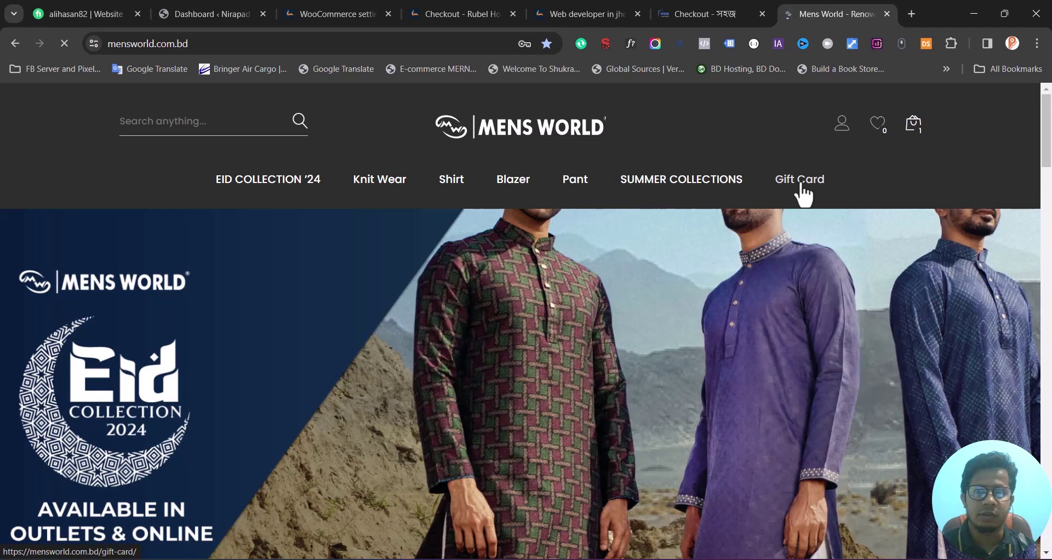
{"action": "left_click", "coordinate": [802, 181]}
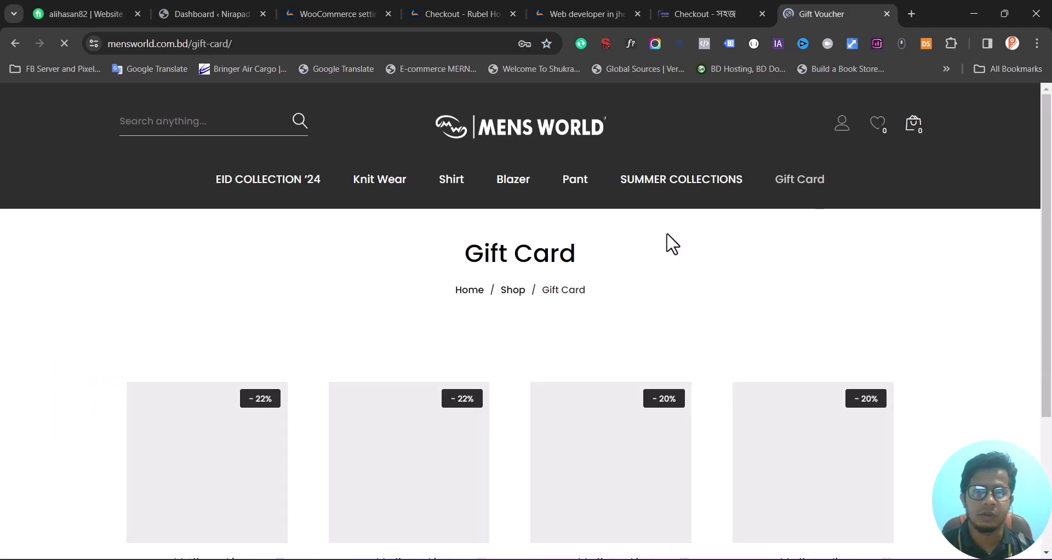
{"action": "scroll", "coordinate": [670, 243], "scroll_direction": "down", "scroll_amount": 3}
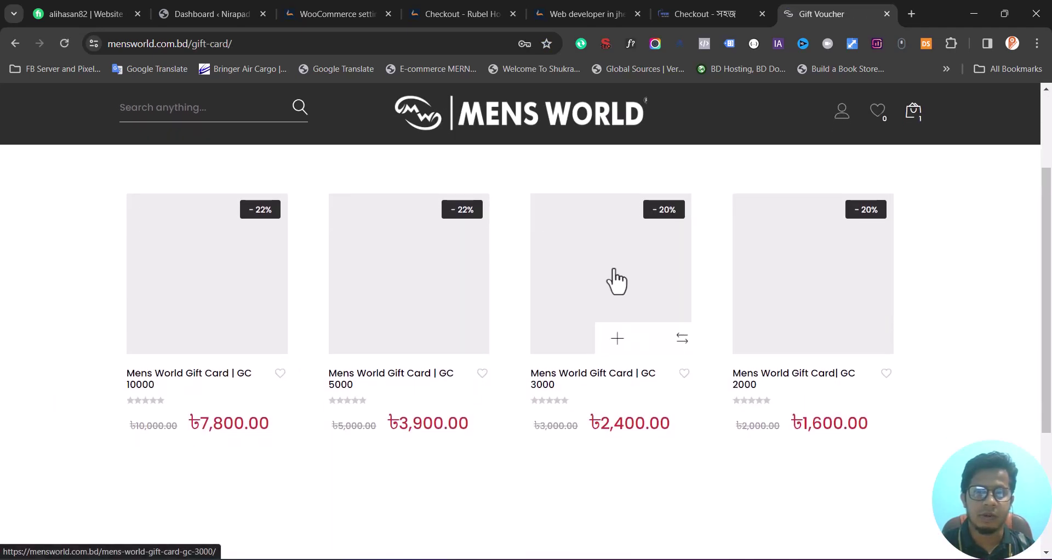
{"action": "left_click", "coordinate": [585, 288]}
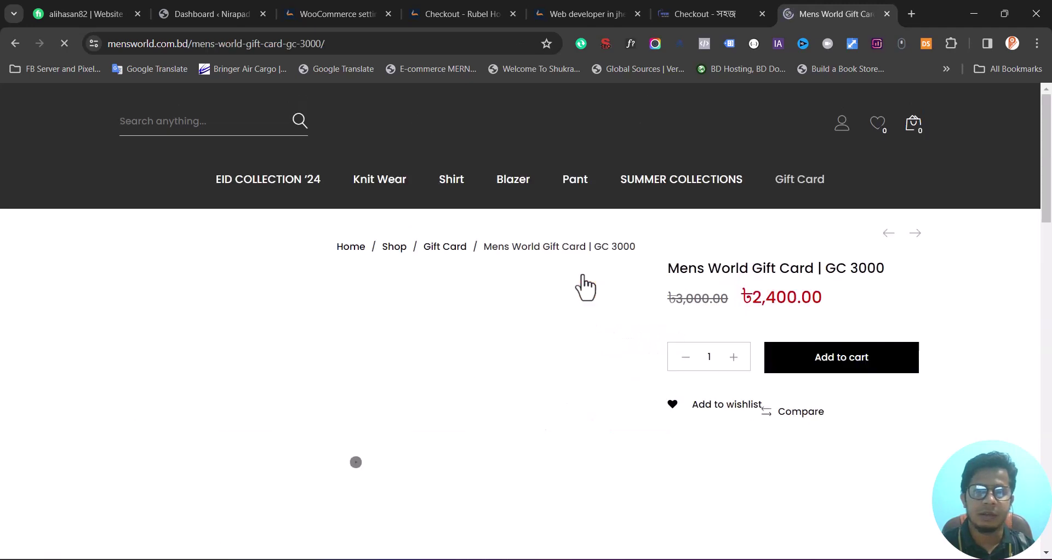
{"action": "left_click", "coordinate": [811, 376]}
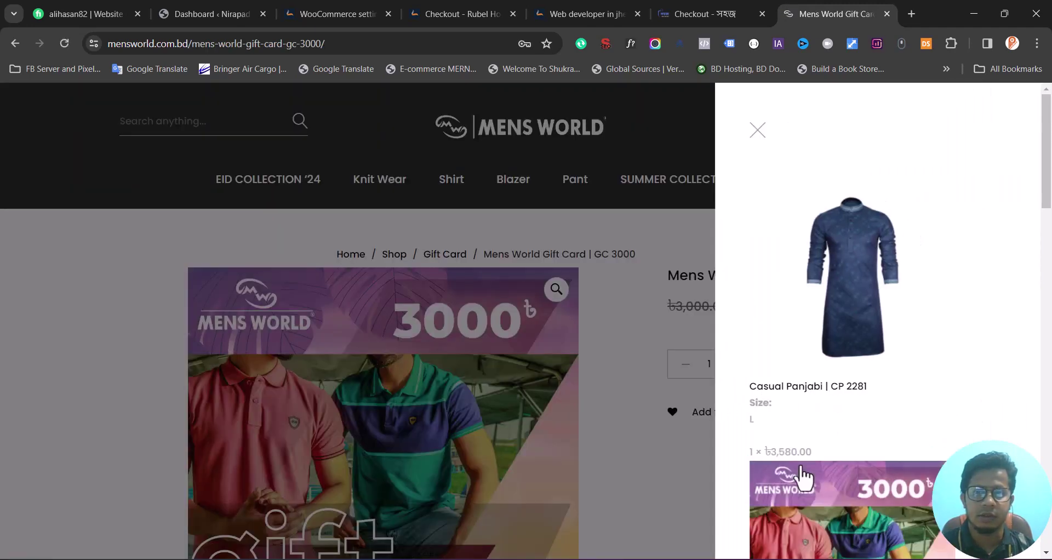
- View the shopping cart and remove Casual Panjabi | CP 2281 from it
{"action": "scroll", "coordinate": [798, 474], "scroll_direction": "down", "scroll_amount": 5}
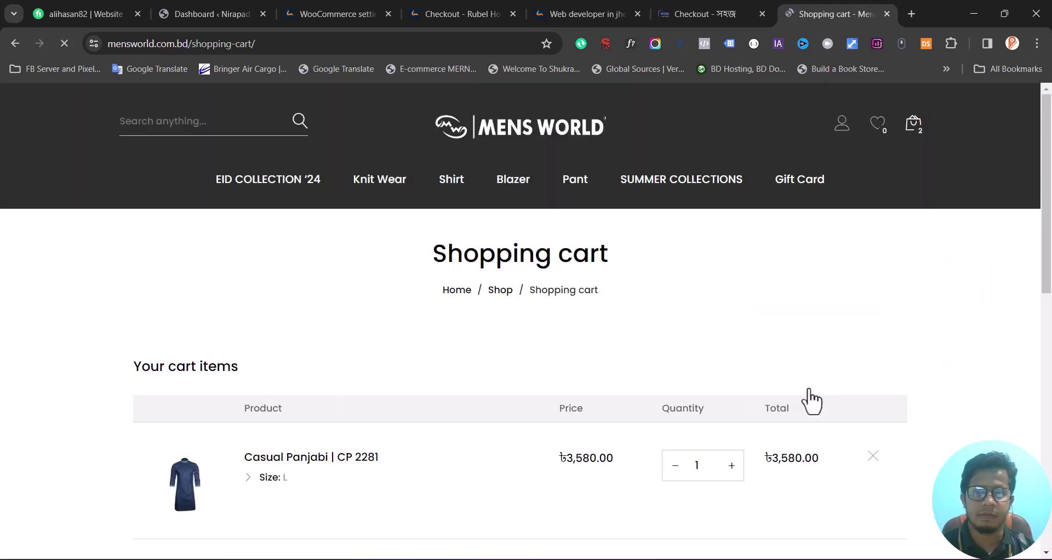
{"action": "scroll", "coordinate": [573, 376], "scroll_direction": "down", "scroll_amount": 3}
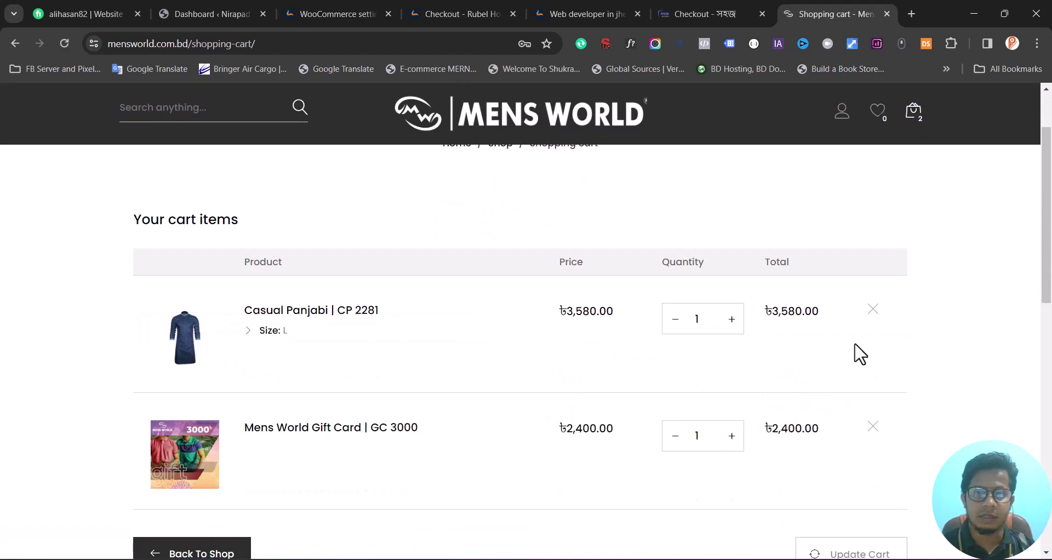
{"action": "left_click", "coordinate": [875, 312]}
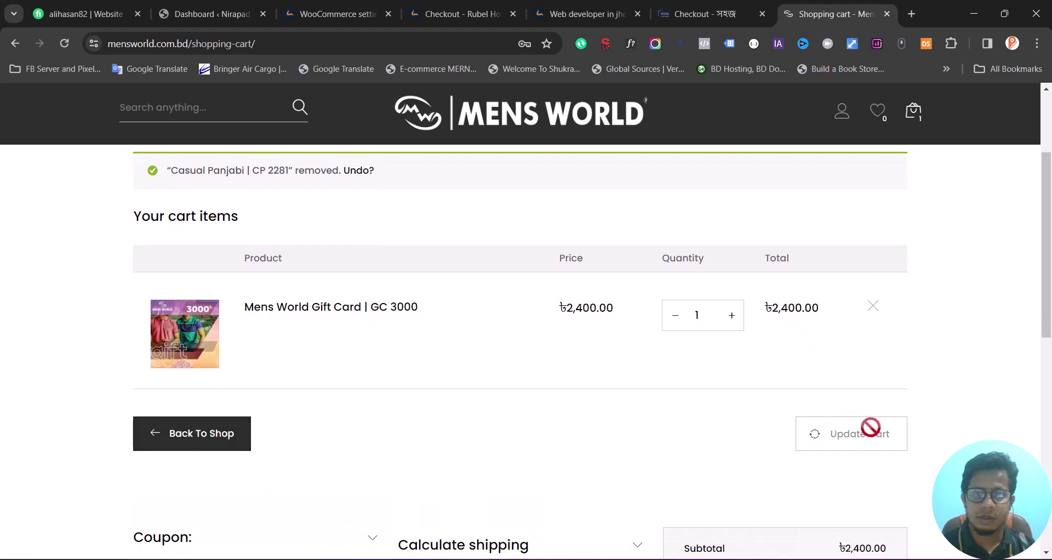
{"action": "scroll", "coordinate": [883, 218], "scroll_direction": "up", "scroll_amount": 2}
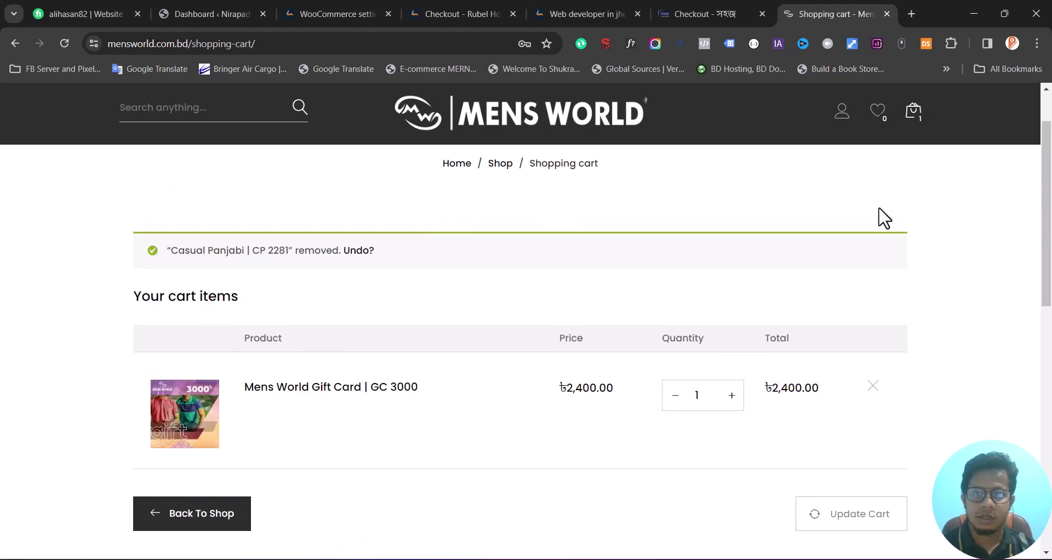
- Proceed to checkout with the gift card and show the shipping options in the order summary
{"action": "left_click", "coordinate": [913, 115]}
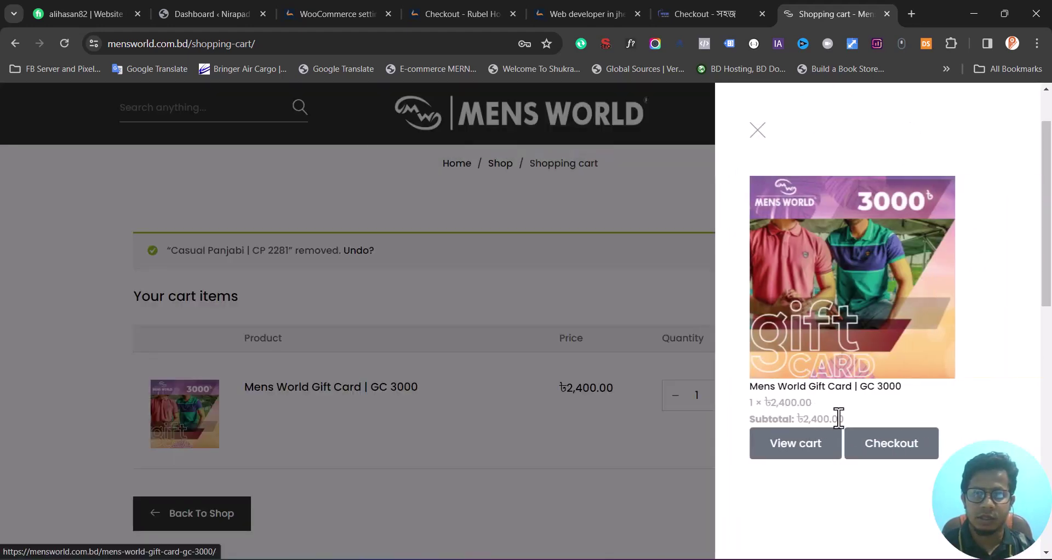
{"action": "left_click", "coordinate": [886, 448]}
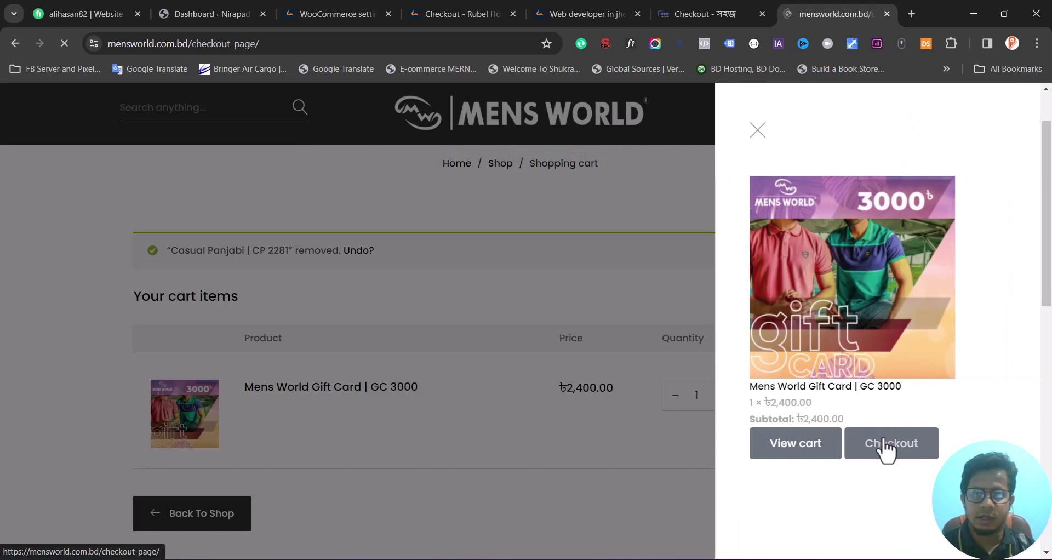
{"action": "scroll", "coordinate": [631, 428], "scroll_direction": "down", "scroll_amount": 5}
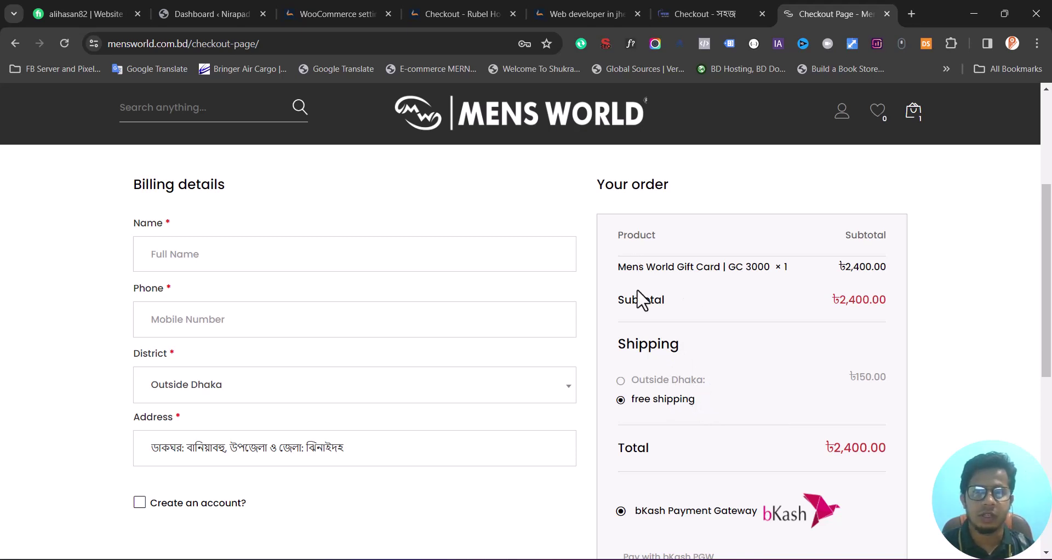
- Close the Mens World tab, return to the shohozkenakata.com checkout, and examine the available cities without changing the selection
{"action": "left_click", "coordinate": [886, 13]}
{"action": "left_click", "coordinate": [823, 12]}
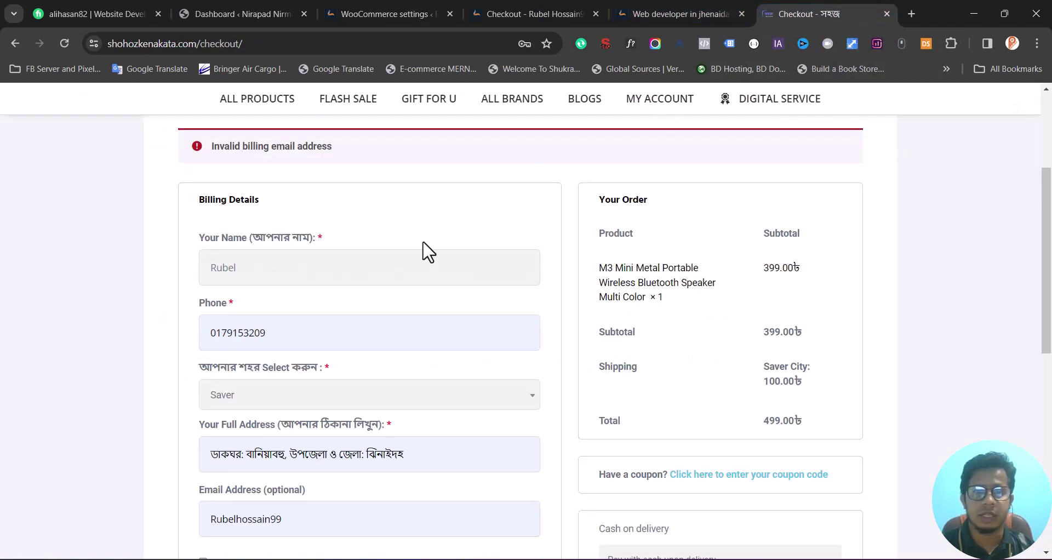
{"action": "left_click", "coordinate": [324, 397]}
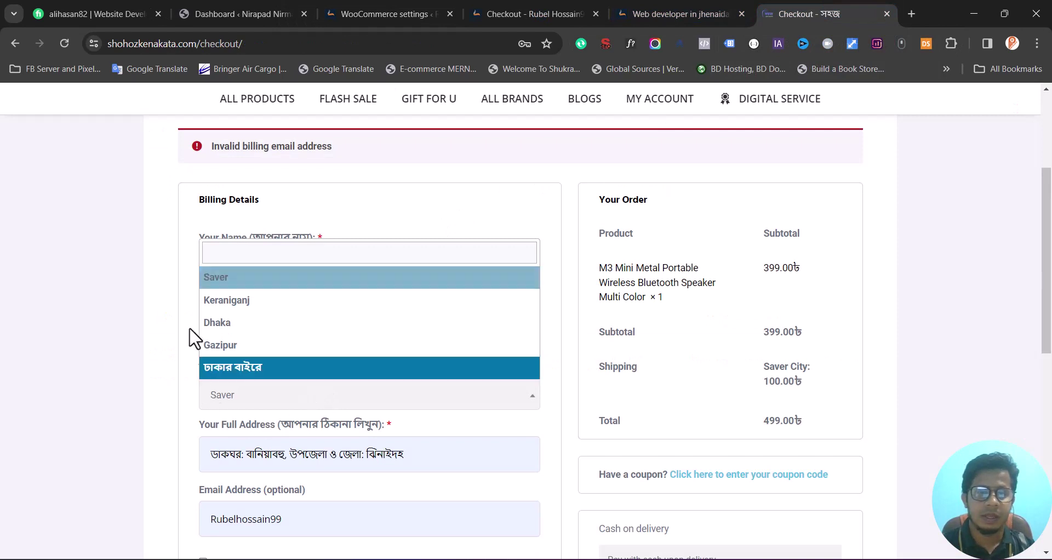
{"action": "left_click", "coordinate": [189, 360]}
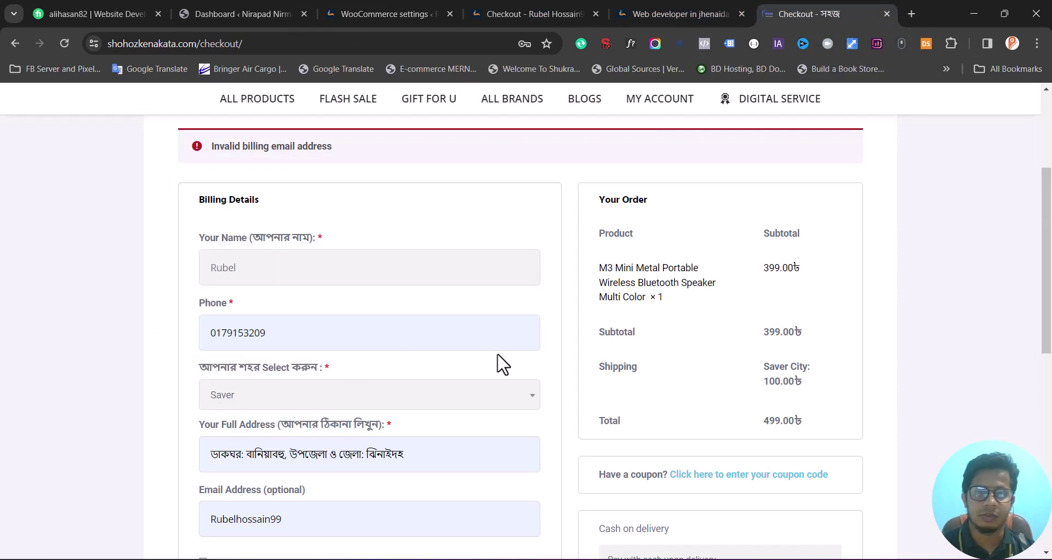
- Switch to the WooCommerce shipping settings and add a new shipping zone named Inside Dhaka
{"action": "left_click", "coordinate": [419, 11]}
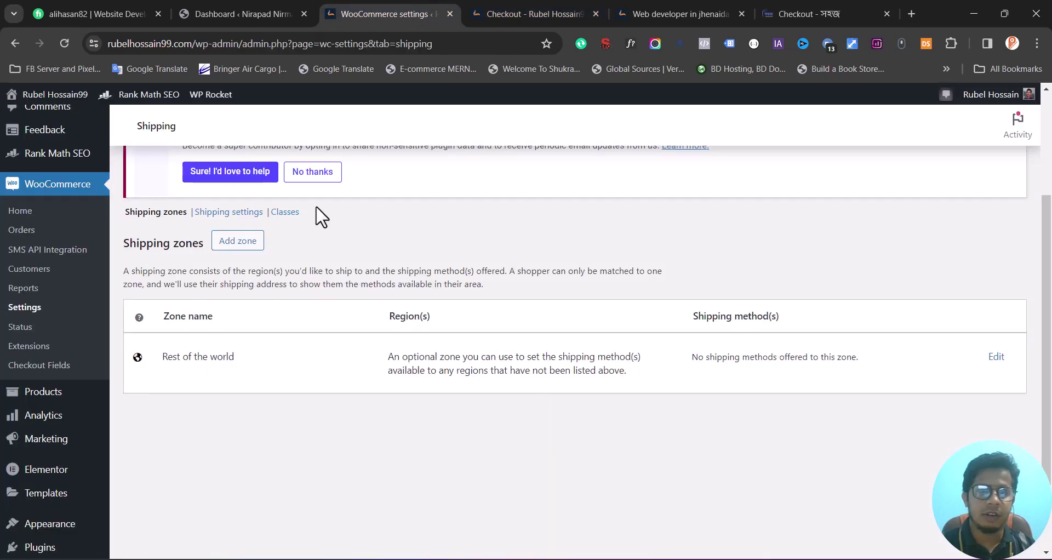
{"action": "scroll", "coordinate": [272, 281], "scroll_direction": "up", "scroll_amount": 1}
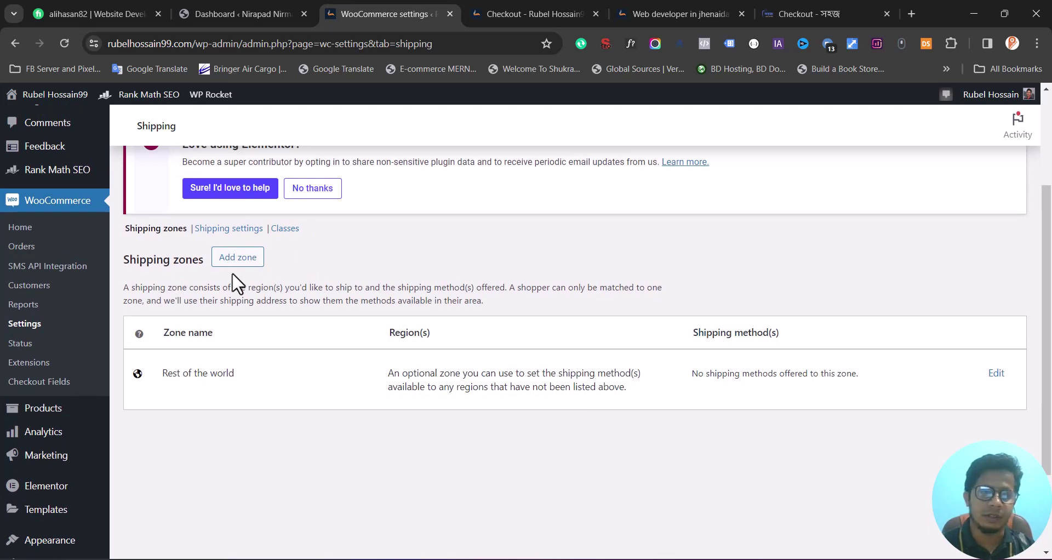
{"action": "scroll", "coordinate": [224, 261], "scroll_direction": "up", "scroll_amount": 3}
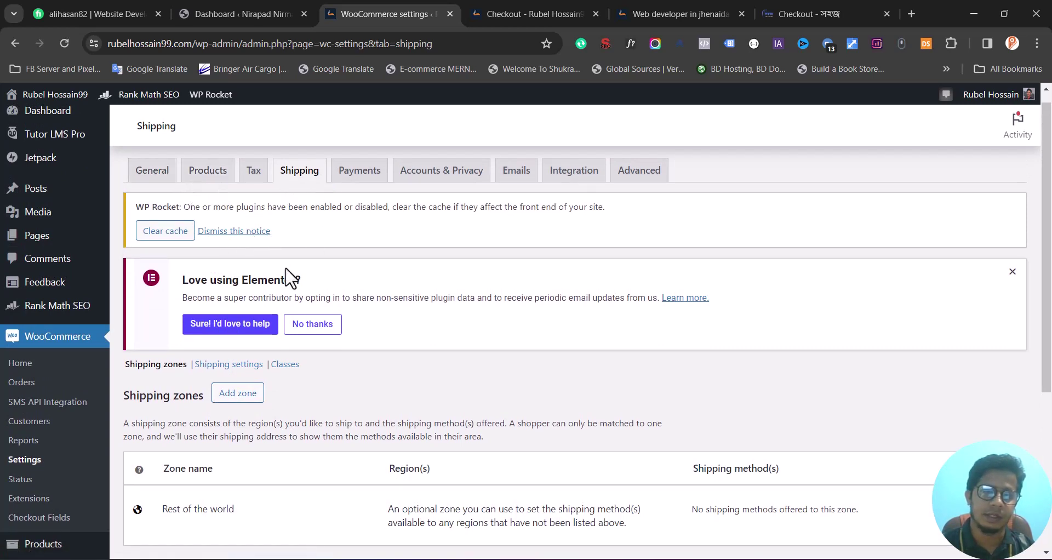
{"action": "scroll", "coordinate": [285, 269], "scroll_direction": "down", "scroll_amount": 1}
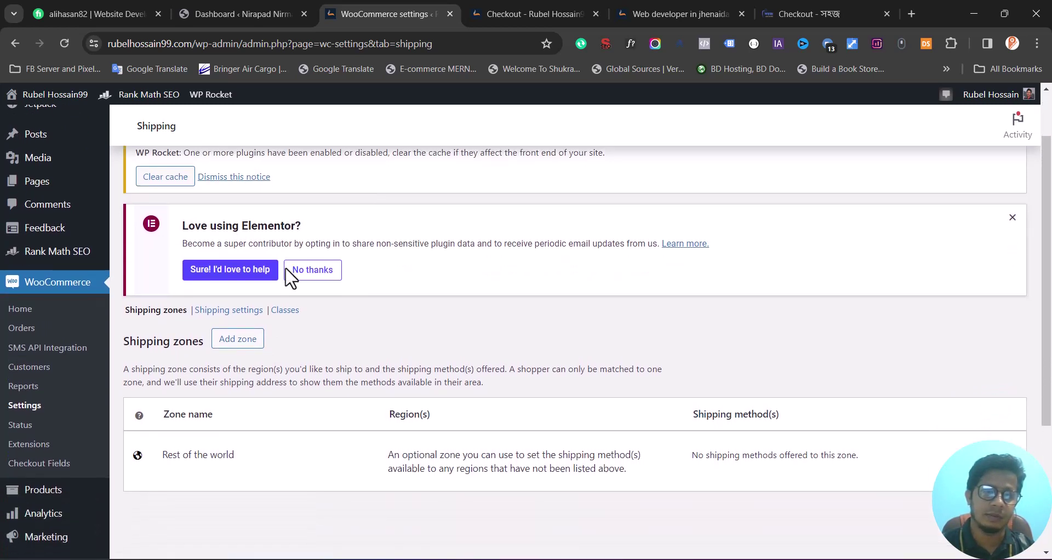
{"action": "left_click", "coordinate": [245, 340]}
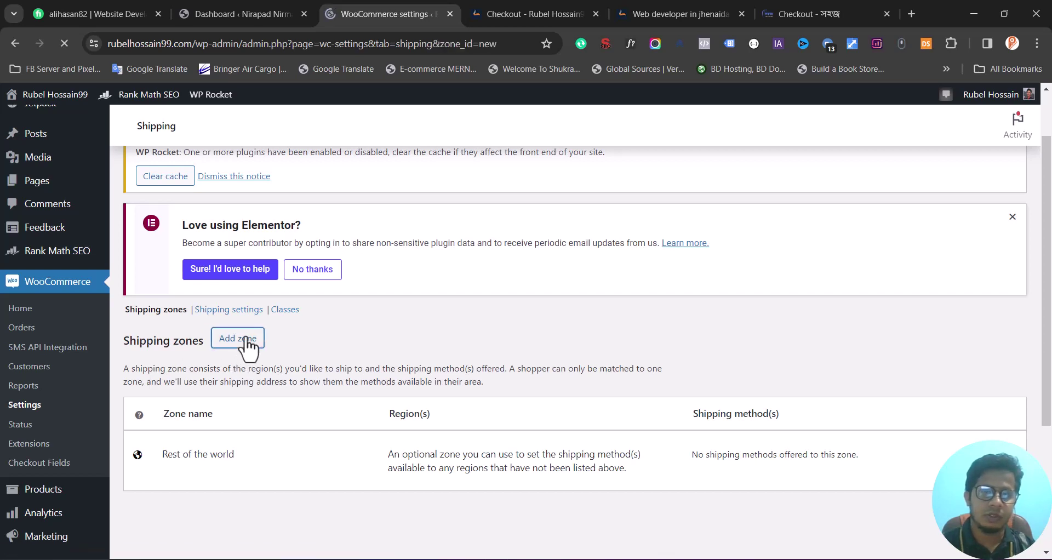
{"action": "scroll", "coordinate": [248, 349], "scroll_direction": "down", "scroll_amount": 1}
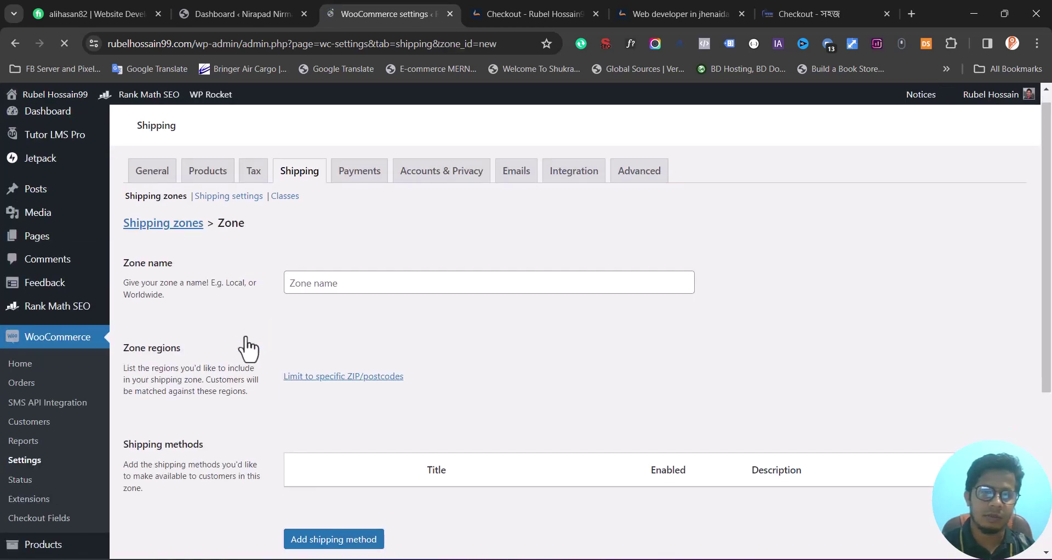
{"action": "left_click", "coordinate": [332, 268]}
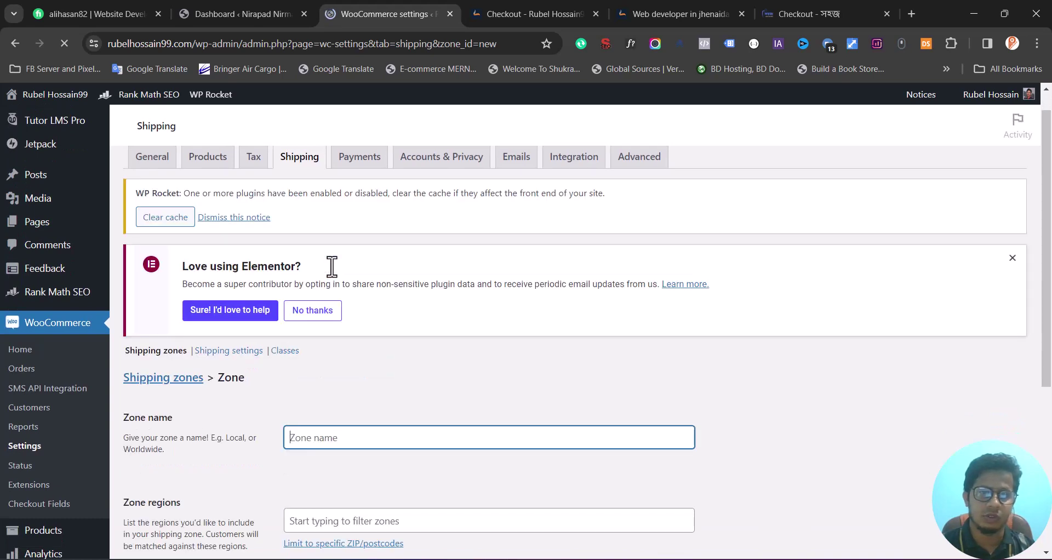
{"action": "scroll", "coordinate": [335, 373], "scroll_direction": "down", "scroll_amount": 2}
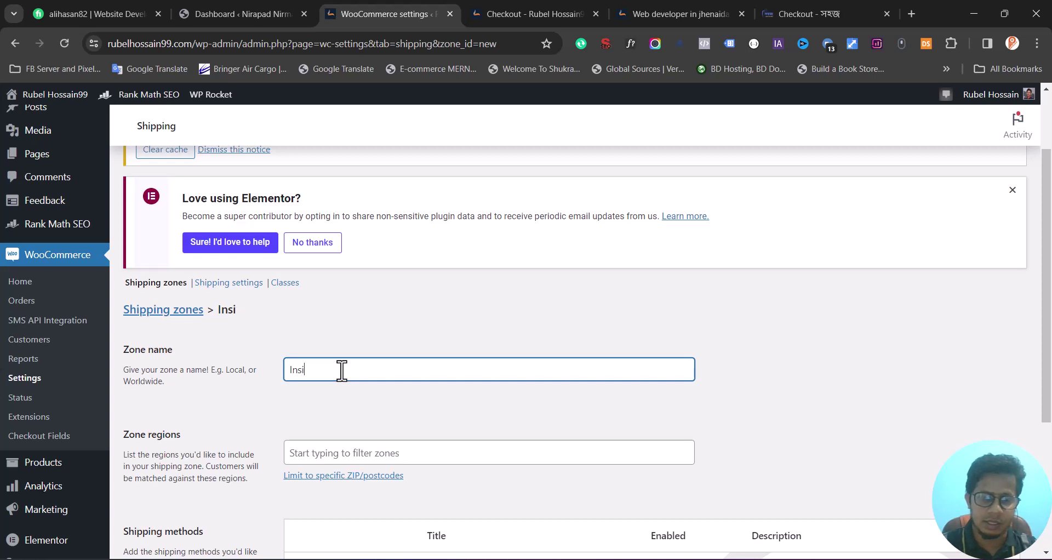
{"action": "type", "text": "de Dhaka"}
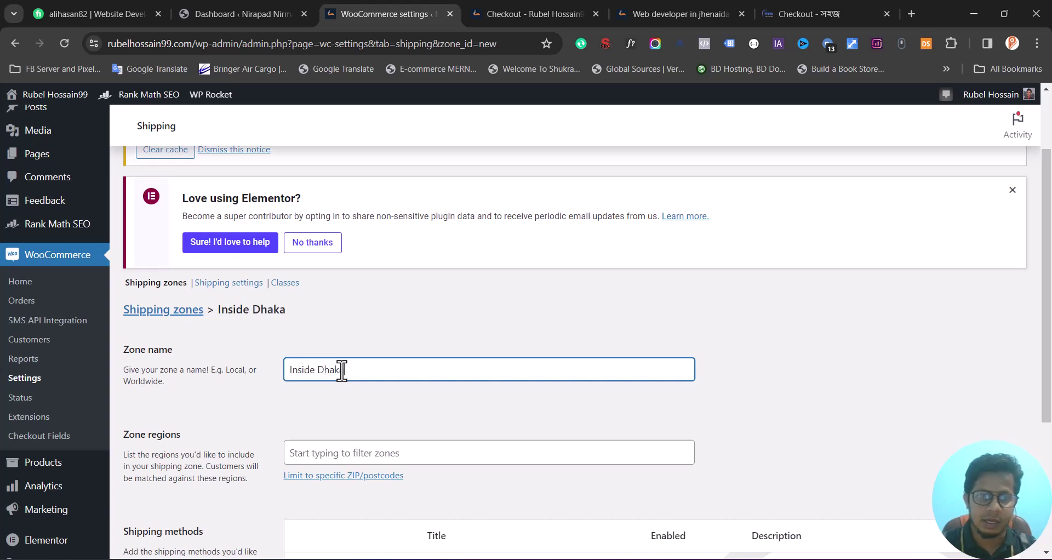
{"action": "scroll", "coordinate": [342, 371], "scroll_direction": "down", "scroll_amount": 1}
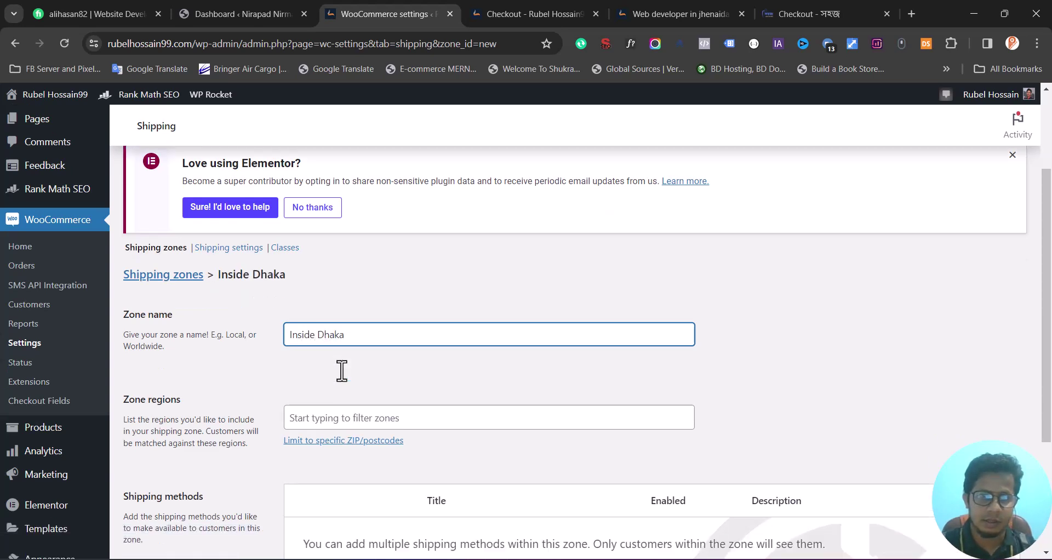
{"action": "left_click", "coordinate": [374, 422]}
{"action": "type", "text": "insh"}
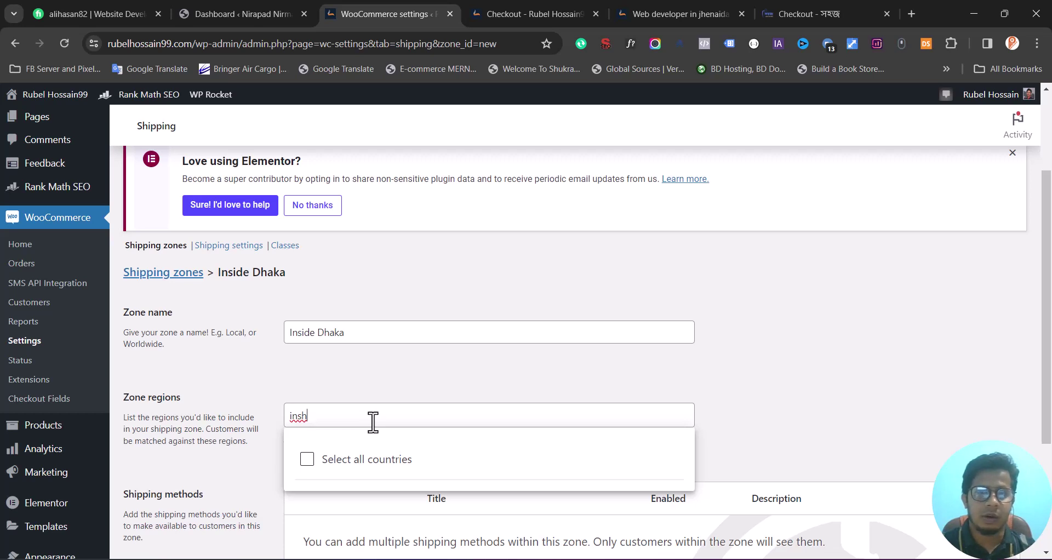
{"action": "scroll", "coordinate": [373, 422], "scroll_direction": "down", "scroll_amount": 2}
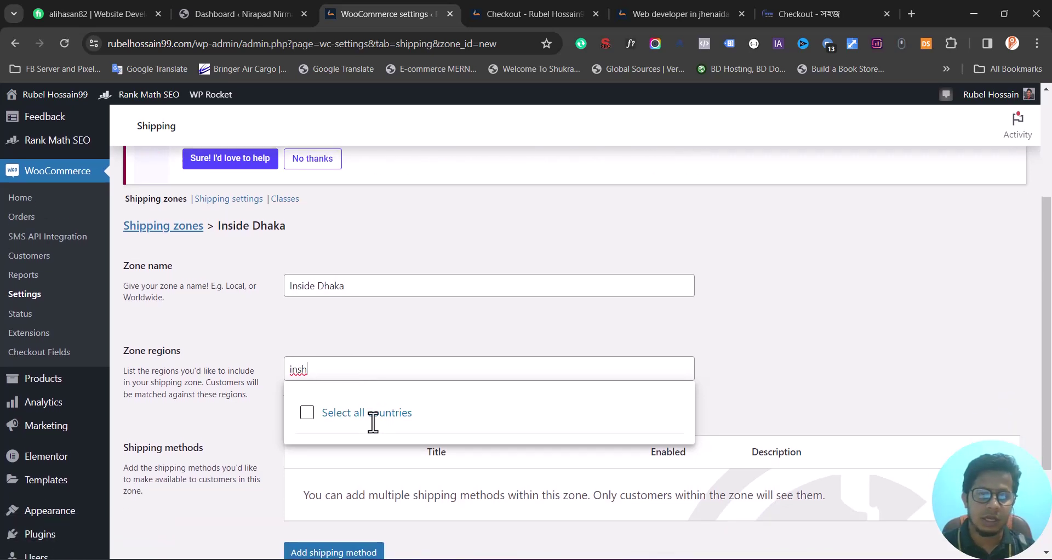
{"action": "key", "text": "BackSpace"}
{"action": "key", "text": "BackSpace"}
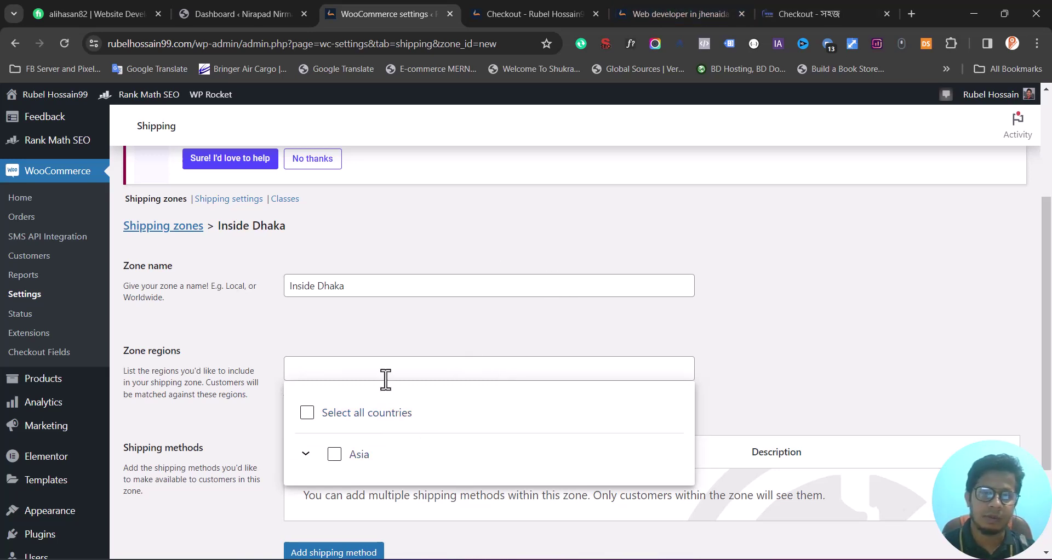
{"action": "type", "text": "sub"}
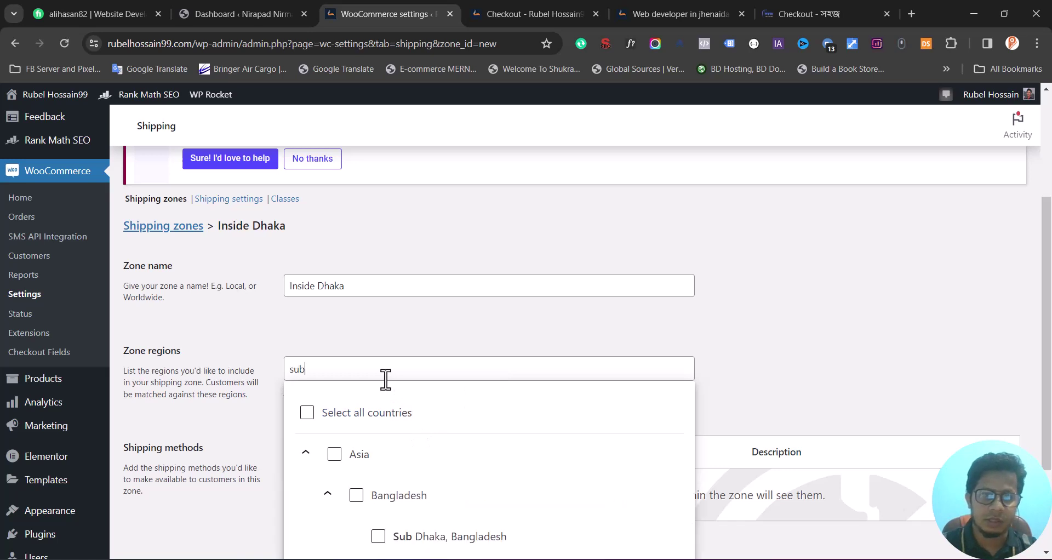
{"action": "scroll", "coordinate": [386, 379], "scroll_direction": "down", "scroll_amount": 1}
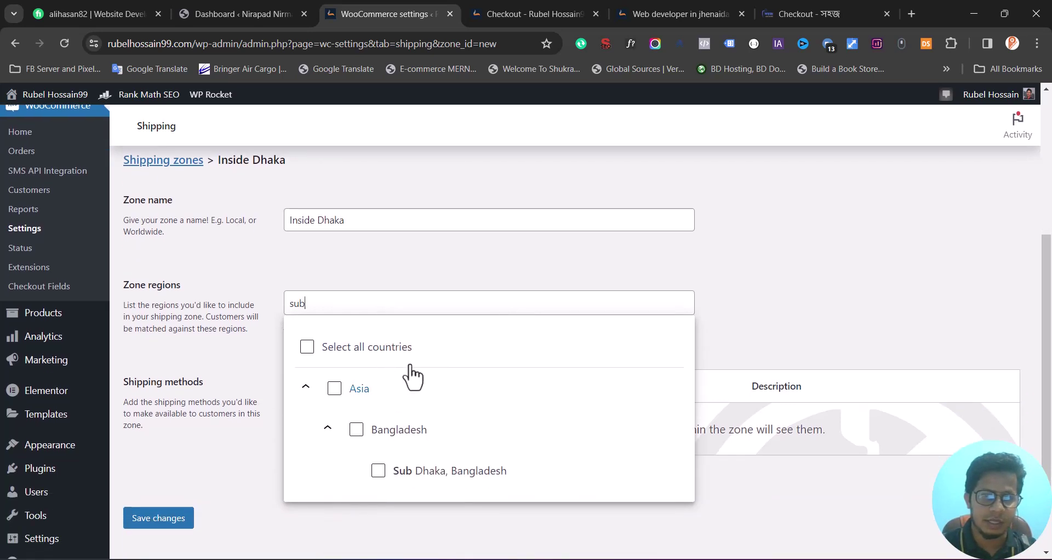
{"action": "key", "text": "BackSpace"}
{"action": "key", "text": "BackSpace"}
{"action": "key", "text": "BackSpace"}
- Search the zone regions for Dhaka and select Inside Dhaka (Metropolitan), Bangladesh
{"action": "type", "text": "Dhaka"}
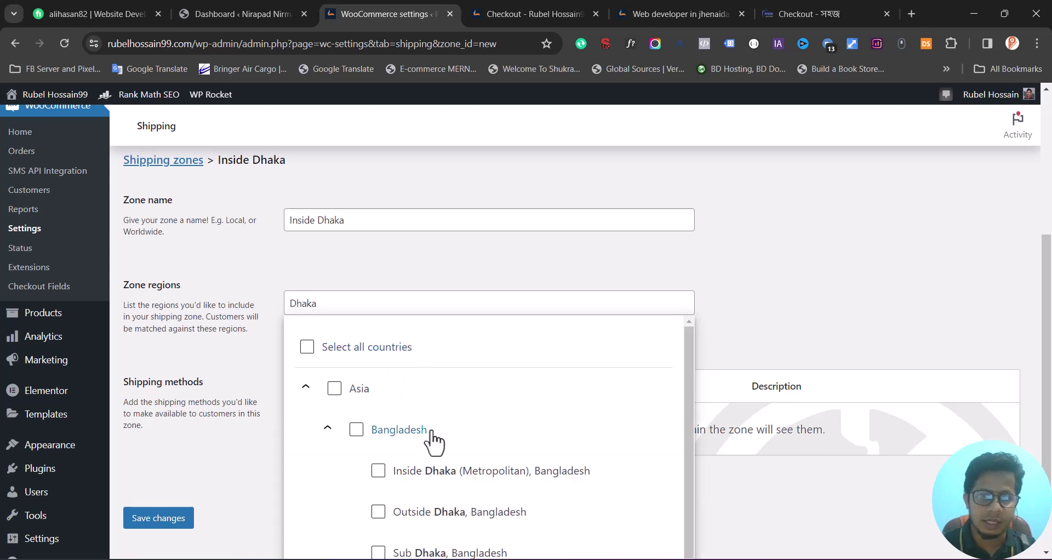
{"action": "left_click", "coordinate": [422, 471]}
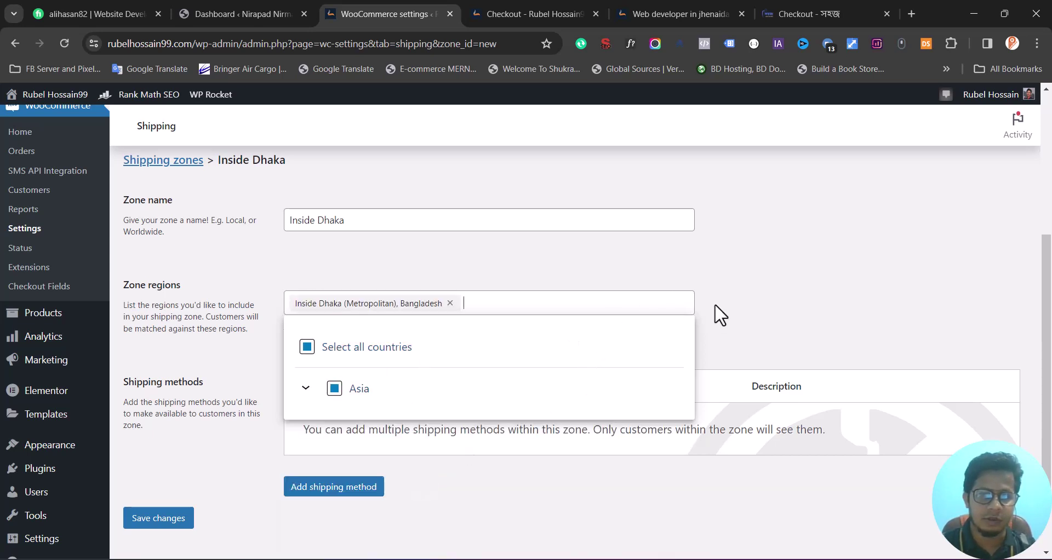
- Add a Flat rate shipping method with a cost of 60 to the Inside Dhaka zone and save it
{"action": "left_click", "coordinate": [759, 310]}
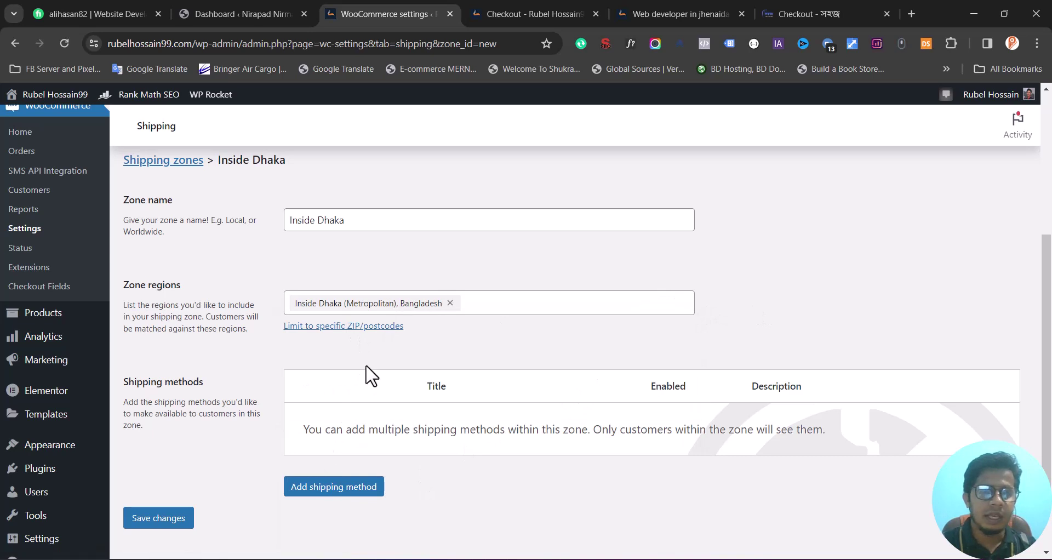
{"action": "scroll", "coordinate": [369, 371], "scroll_direction": "down", "scroll_amount": 1}
{"action": "left_click", "coordinate": [351, 447]}
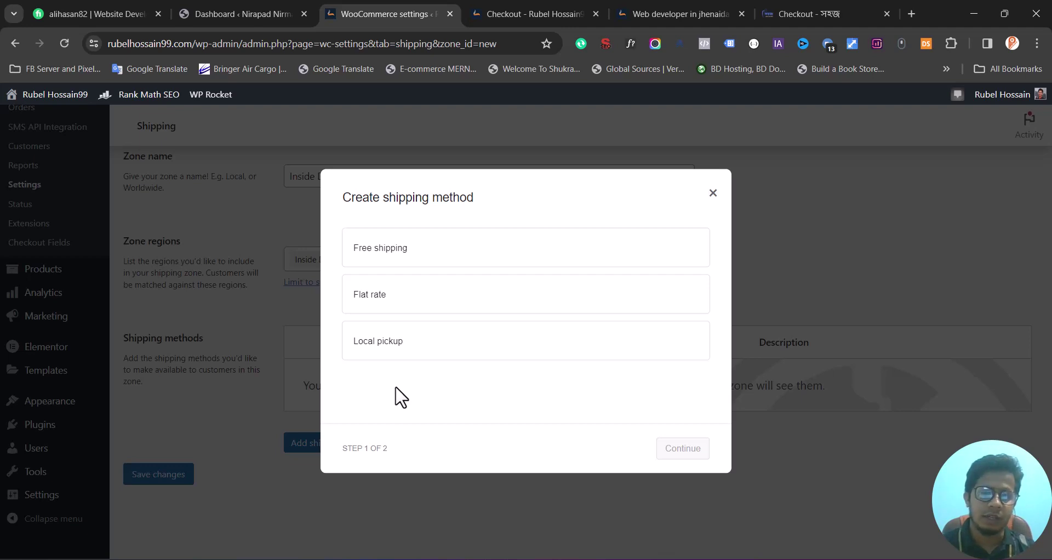
{"action": "left_click", "coordinate": [427, 305]}
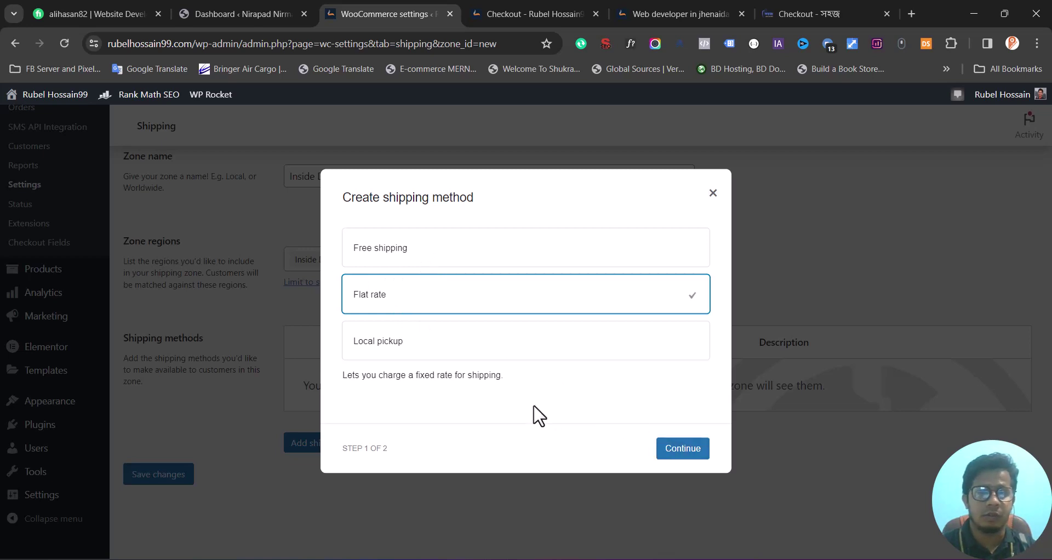
{"action": "left_click", "coordinate": [683, 449]}
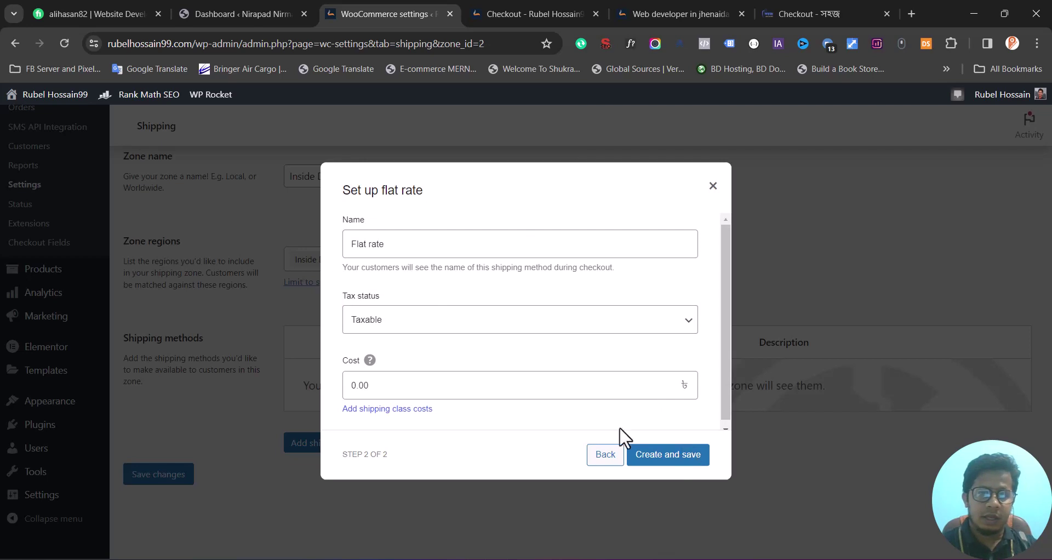
{"action": "left_click", "coordinate": [493, 383]}
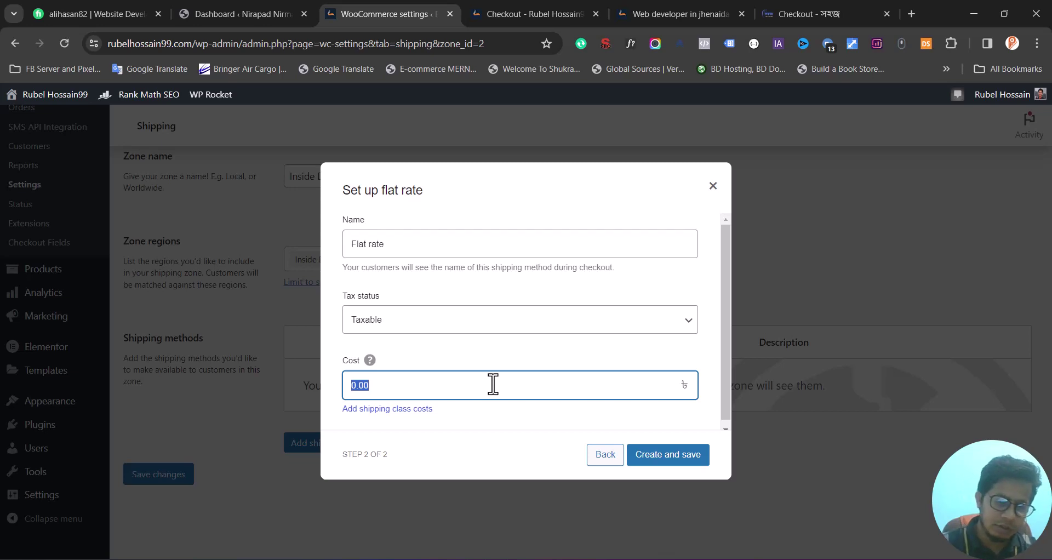
{"action": "type", "text": "60"}
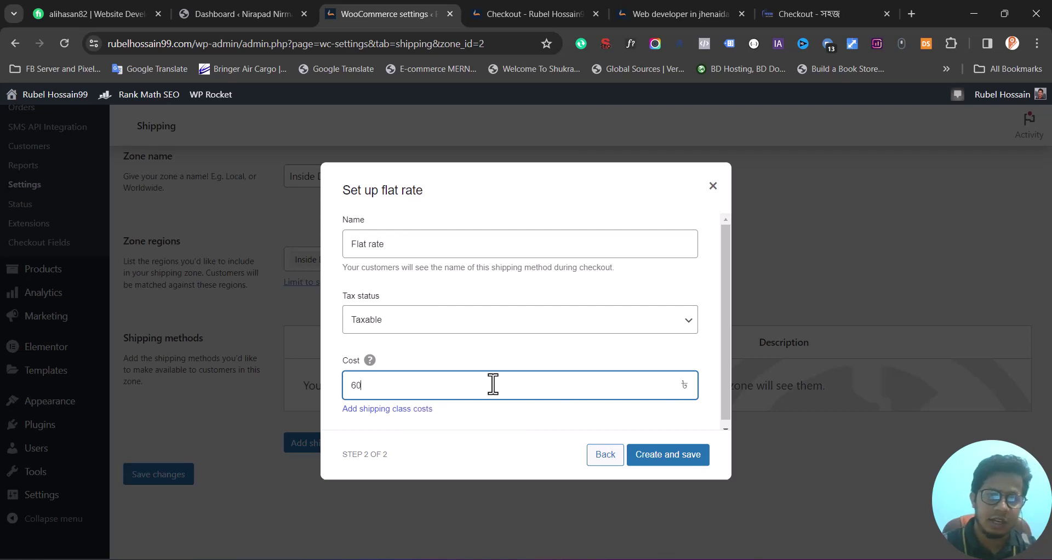
{"action": "left_click", "coordinate": [694, 462]}
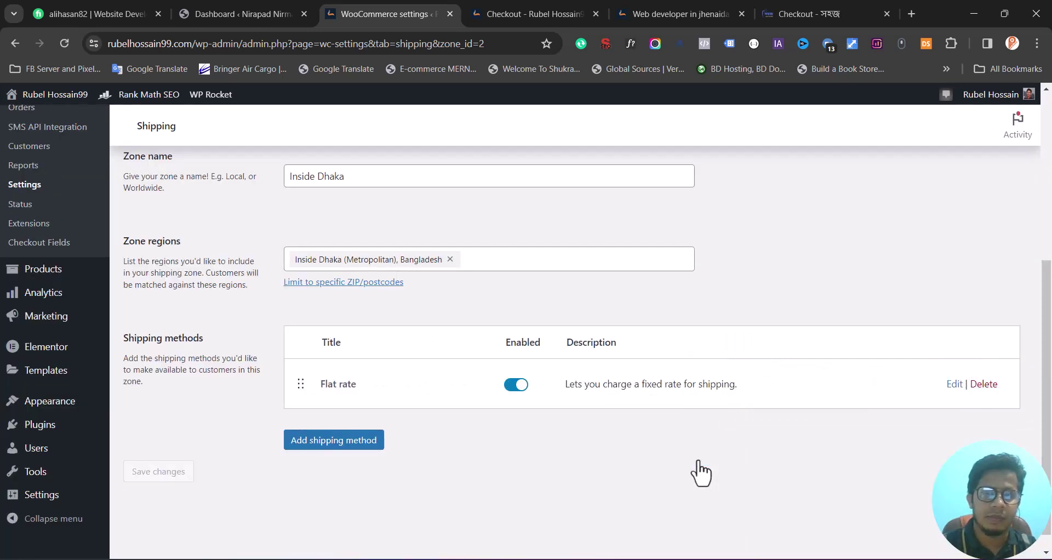
- Return to the shipping zones list and add a new zone named Outside Dhaka
{"action": "scroll", "coordinate": [404, 317], "scroll_direction": "up", "scroll_amount": 3}
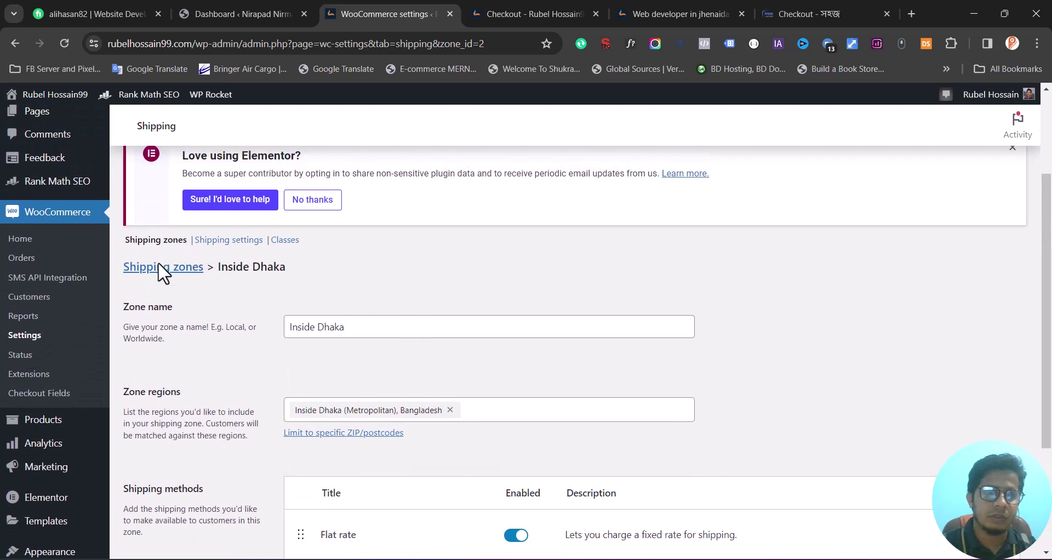
{"action": "left_click", "coordinate": [161, 276]}
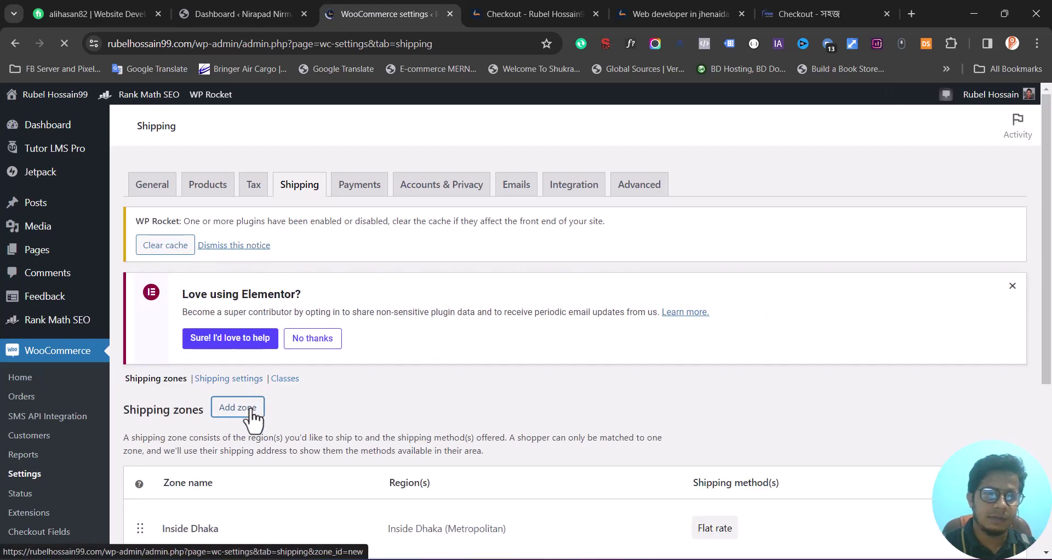
{"action": "scroll", "coordinate": [253, 419], "scroll_direction": "down", "scroll_amount": 2}
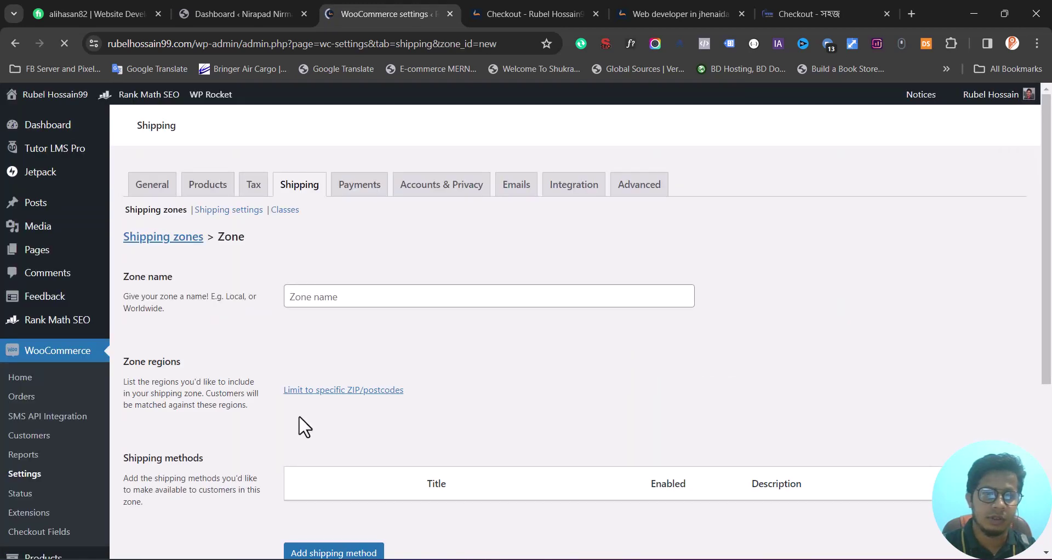
{"action": "left_click", "coordinate": [359, 297]}
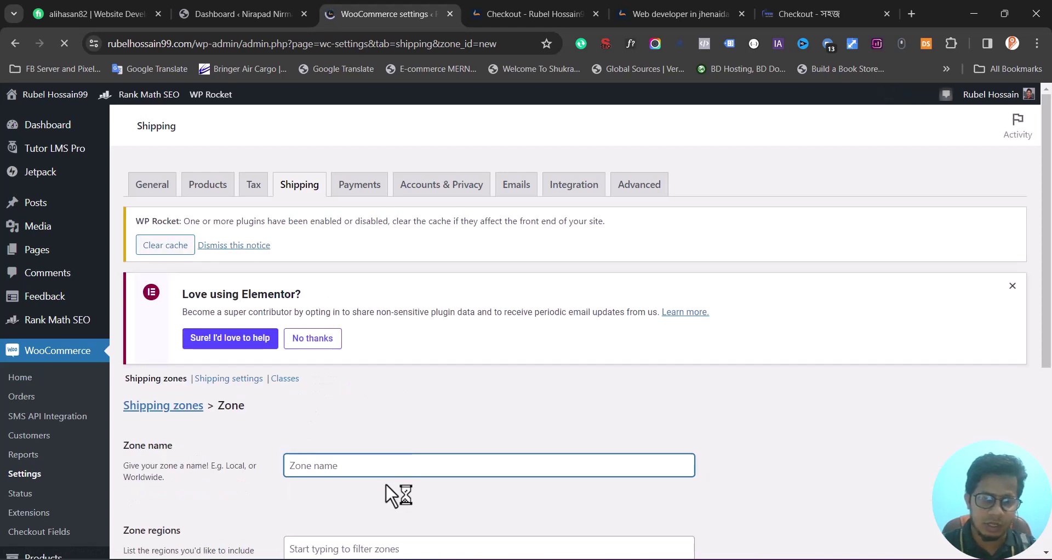
{"action": "type", "text": "Out"}
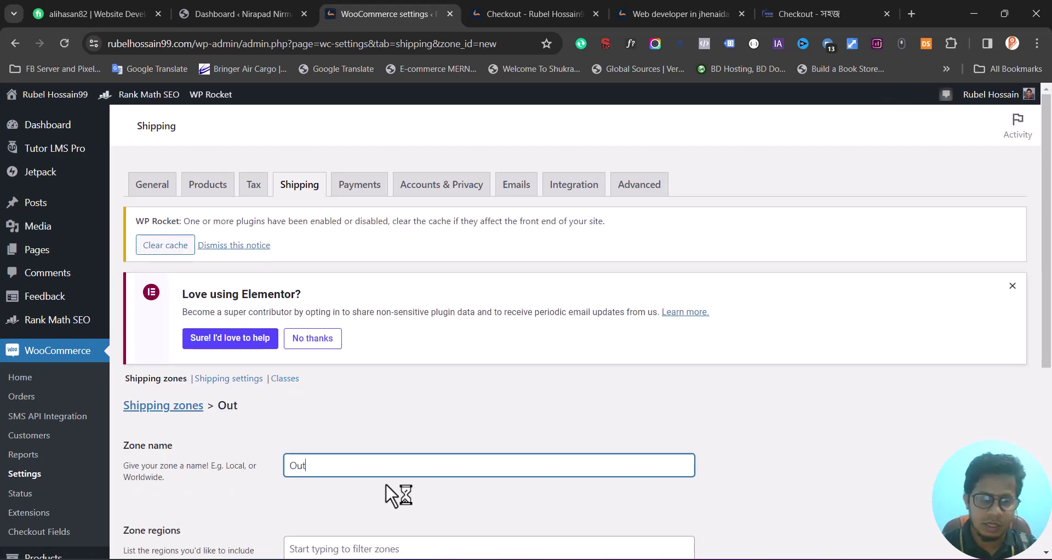
{"action": "type", "text": "side"}
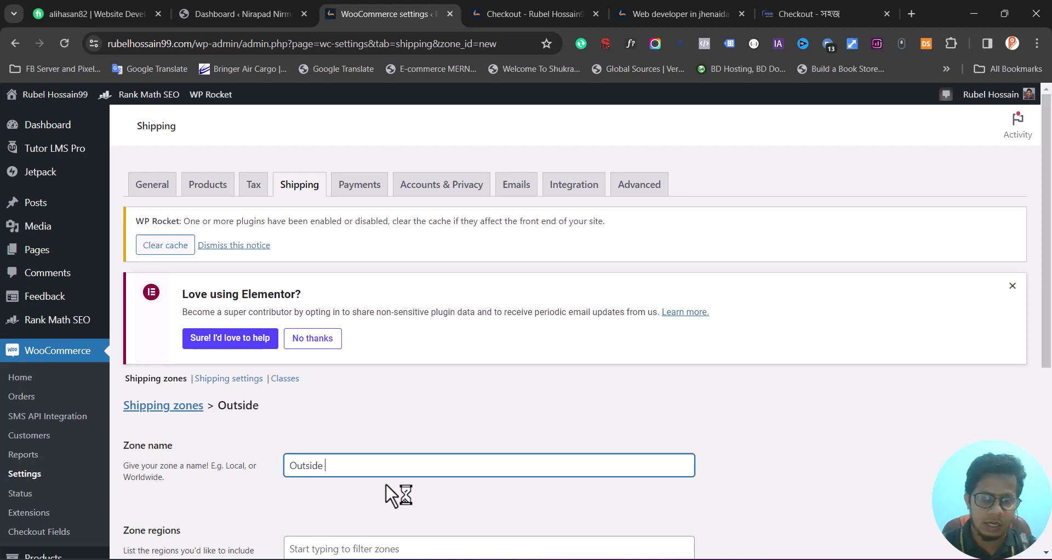
{"action": "type", "text": " Dhaka"}
- Search the zone regions for "out" and select Outside Dhaka, Bangladesh
{"action": "scroll", "coordinate": [392, 466], "scroll_direction": "down", "scroll_amount": 2}
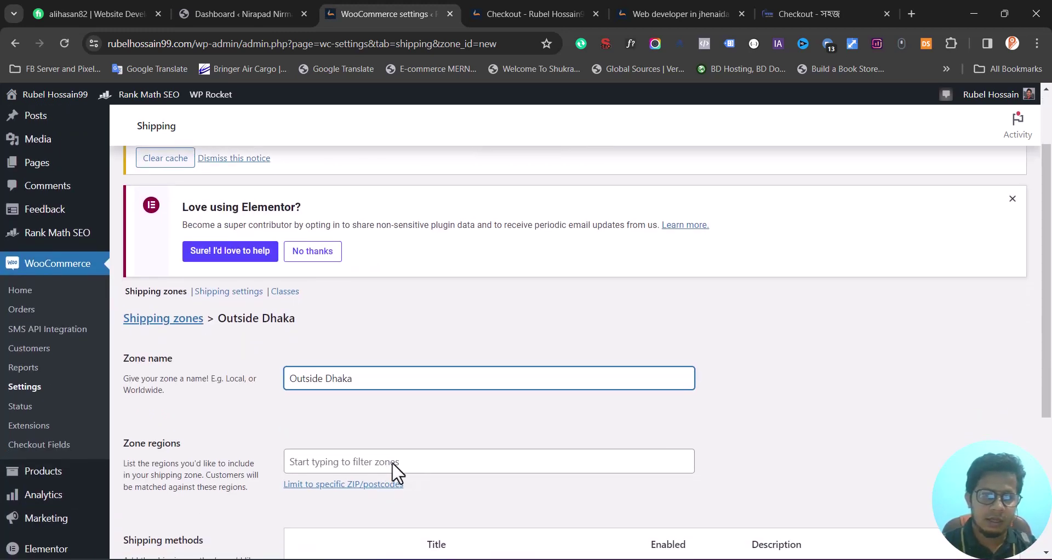
{"action": "left_click", "coordinate": [411, 461]}
{"action": "type", "text": "o"}
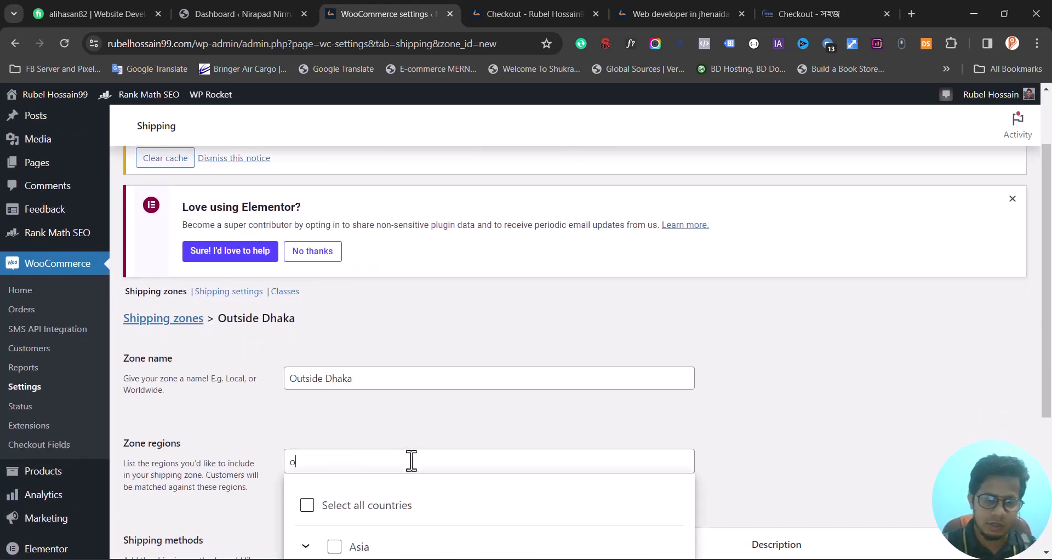
{"action": "type", "text": "ut"}
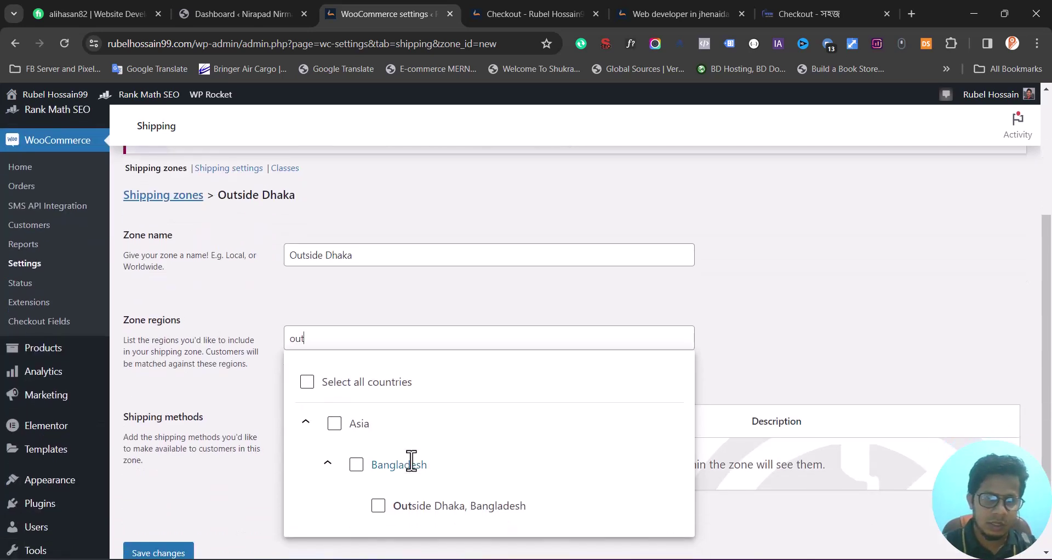
{"action": "scroll", "coordinate": [411, 463], "scroll_direction": "down", "scroll_amount": 1}
{"action": "left_click", "coordinate": [415, 467]}
{"action": "left_click", "coordinate": [752, 322]}
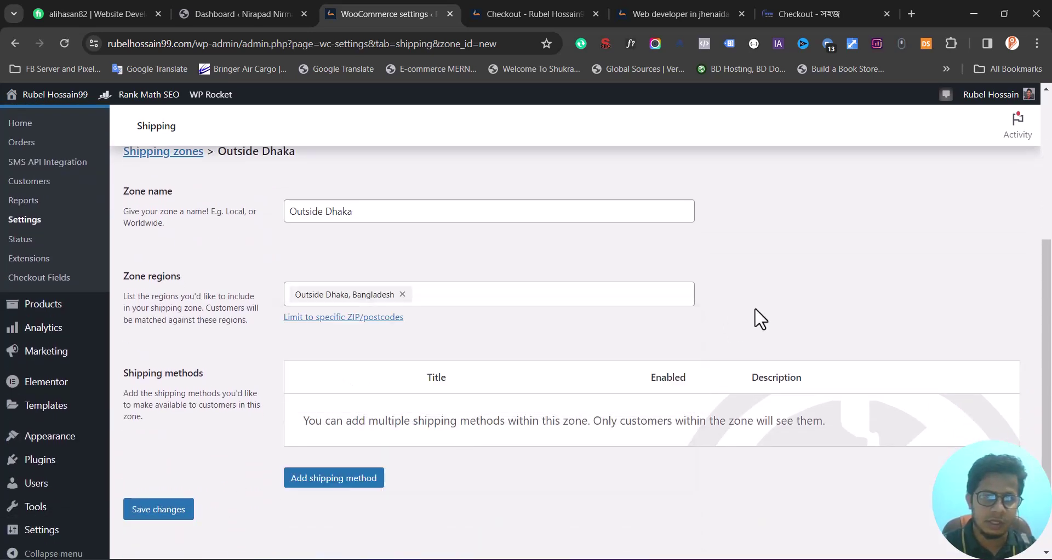
- Add a Flat rate shipping method with a cost of 120 to the Outside Dhaka zone and save it
{"action": "left_click", "coordinate": [357, 478]}
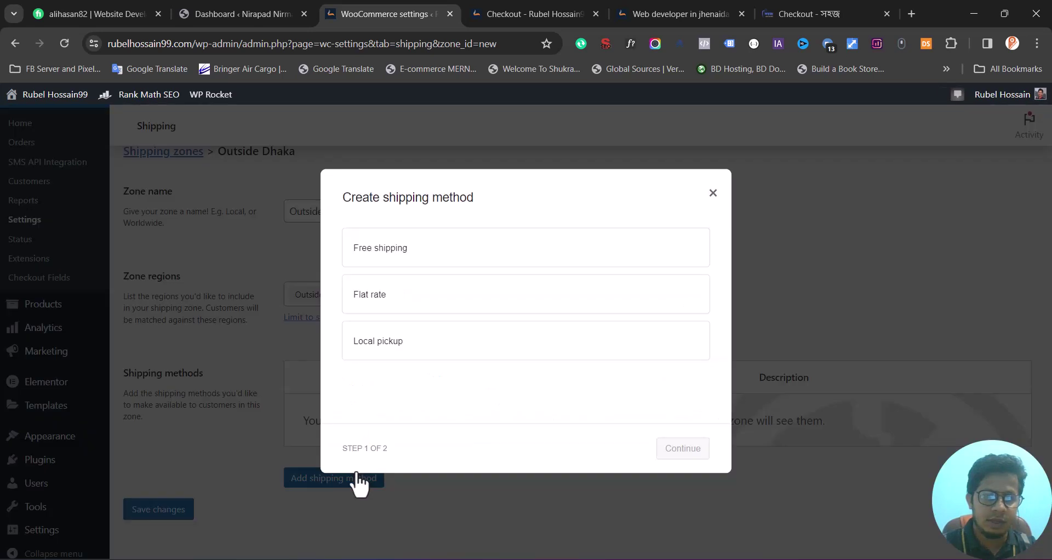
{"action": "left_click", "coordinate": [436, 300]}
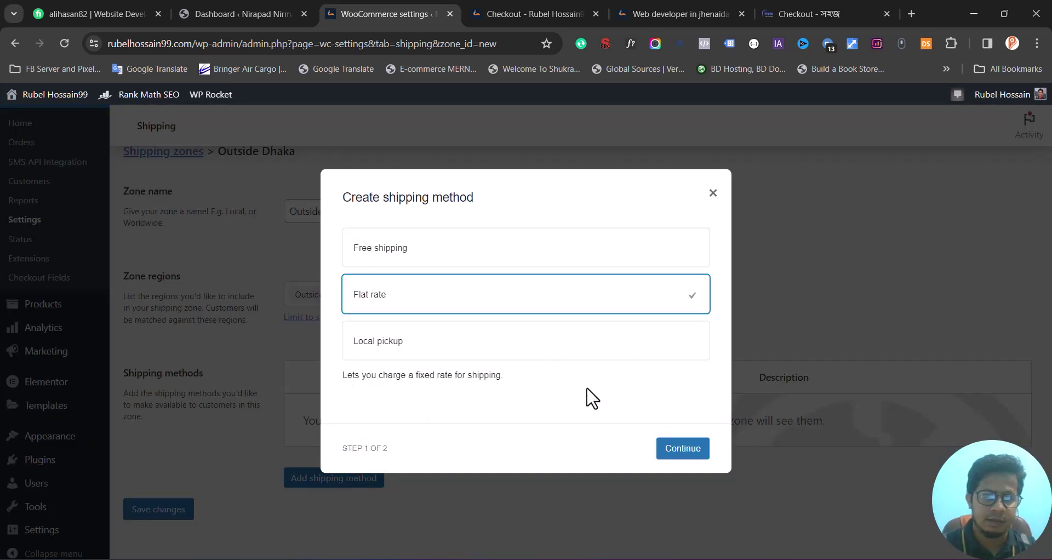
{"action": "left_click", "coordinate": [689, 449]}
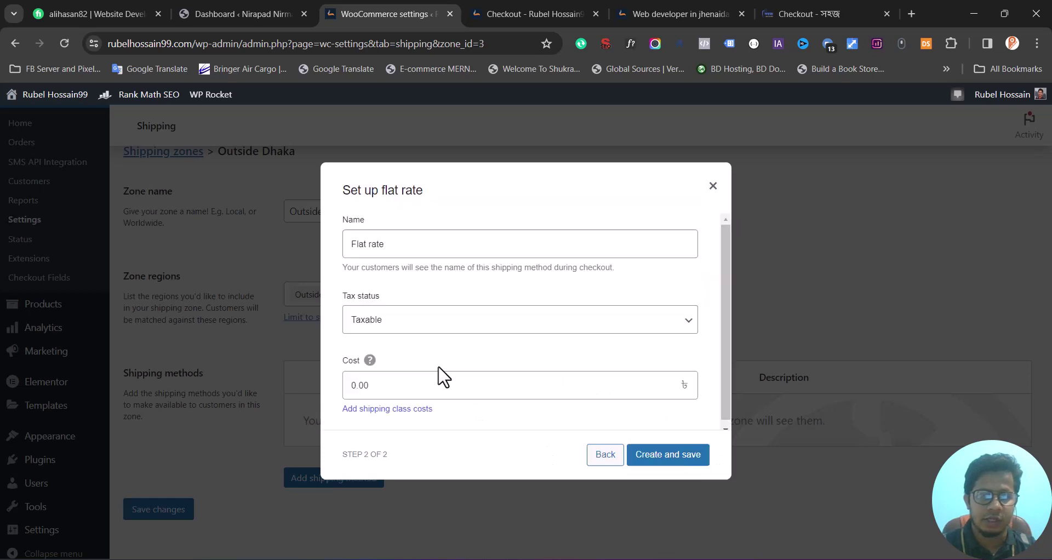
{"action": "left_click_drag", "start_coordinate": [395, 378], "coordinate": [332, 384]}
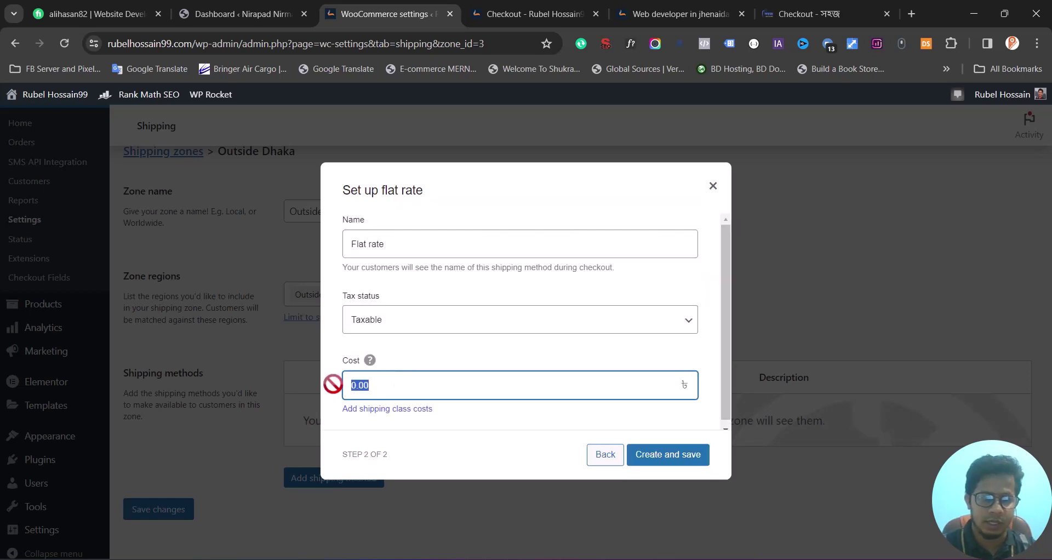
{"action": "type", "text": "15"}
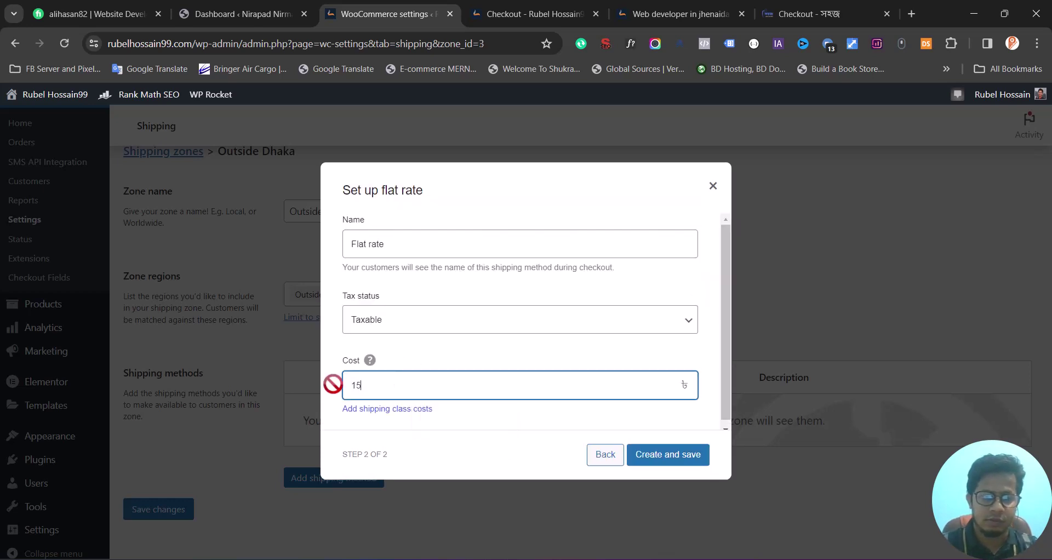
{"action": "key", "text": "BackSpace"}
{"action": "type", "text": "20"}
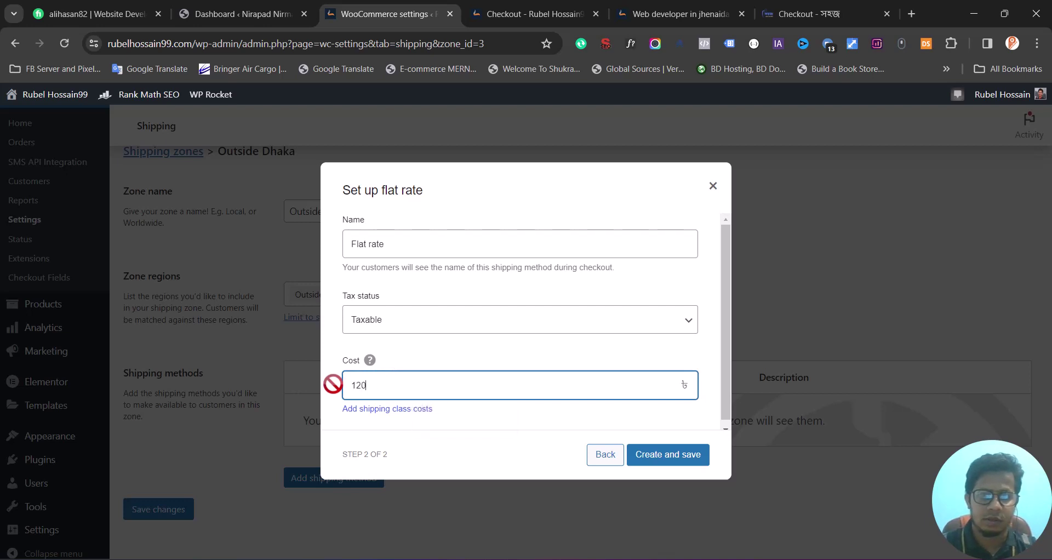
{"action": "left_click", "coordinate": [673, 459]}
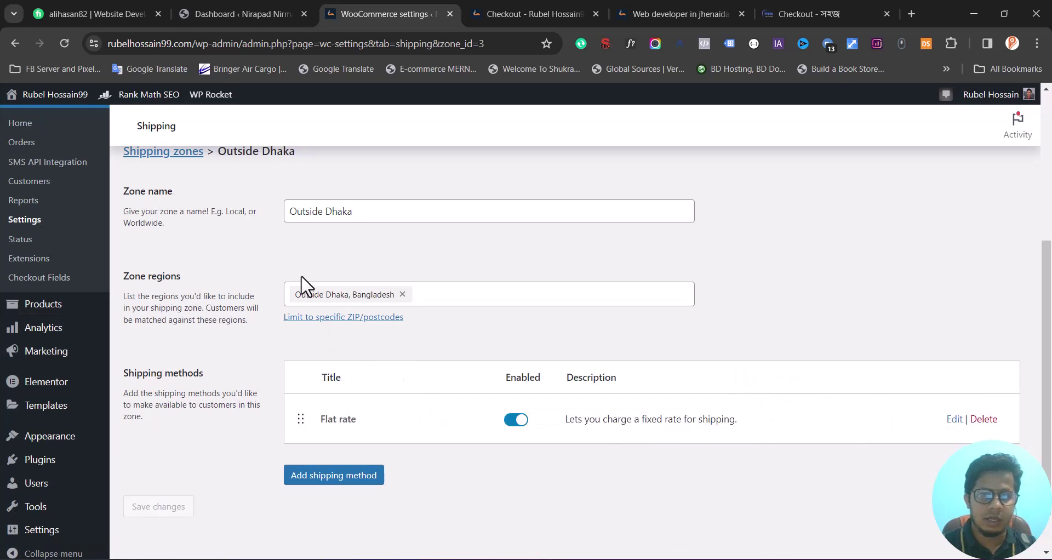
- Return to the shipping zones list, add another zone, and enter "Sub" as the start of its name
{"action": "scroll", "coordinate": [301, 285], "scroll_direction": "up", "scroll_amount": 2}
{"action": "left_click", "coordinate": [179, 264]}
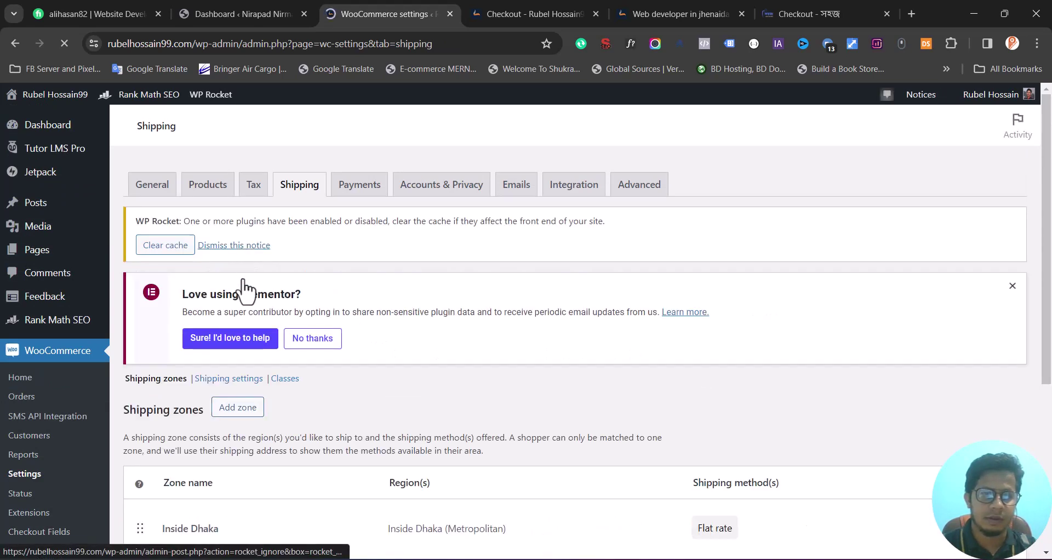
{"action": "scroll", "coordinate": [241, 415], "scroll_direction": "down", "scroll_amount": 1}
{"action": "scroll", "coordinate": [241, 417], "scroll_direction": "down", "scroll_amount": 1}
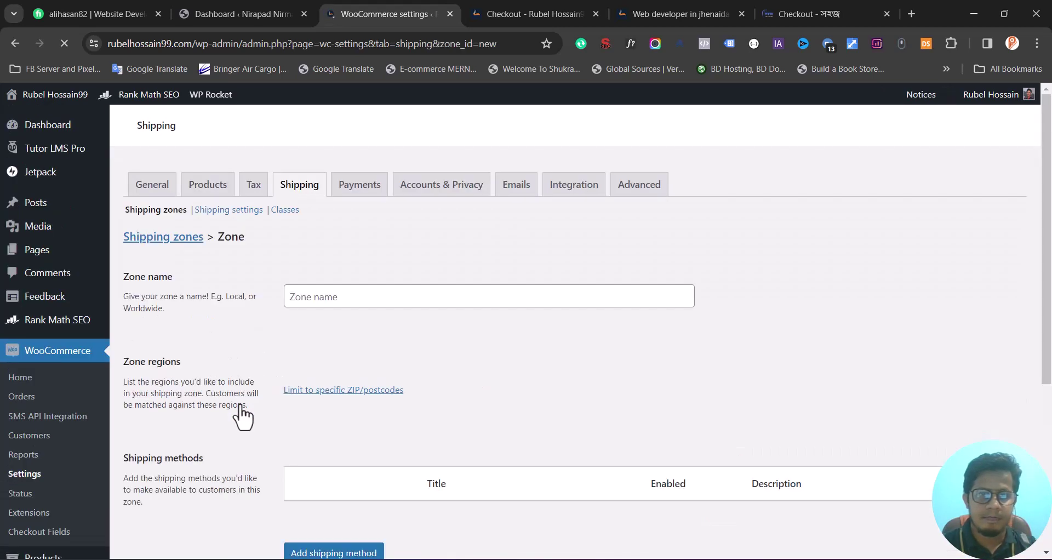
{"action": "scroll", "coordinate": [240, 407], "scroll_direction": "down", "scroll_amount": 1}
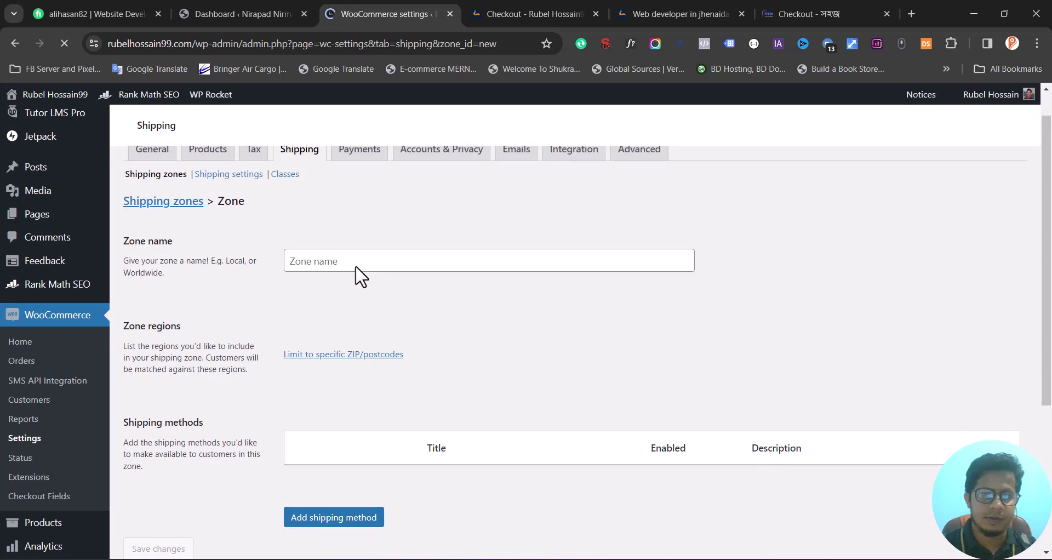
{"action": "left_click", "coordinate": [336, 267]}
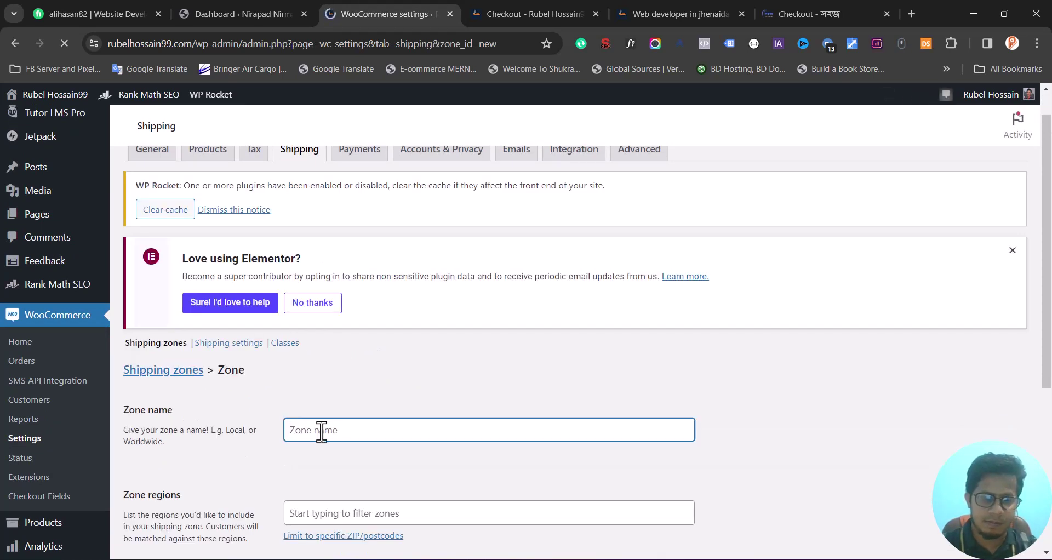
{"action": "type", "text": "Sub"}
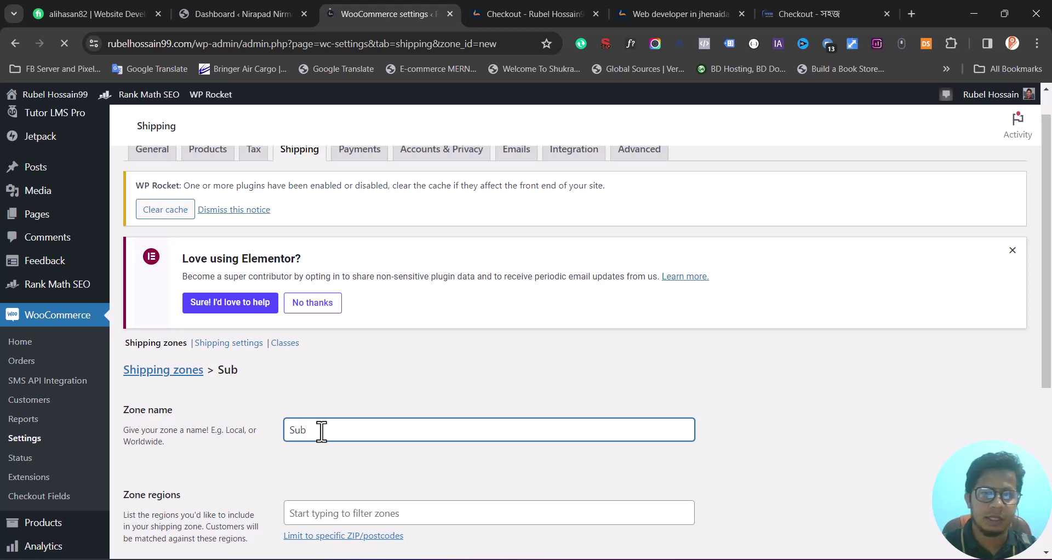
{"action": "scroll", "coordinate": [322, 431], "scroll_direction": "down", "scroll_amount": 1}
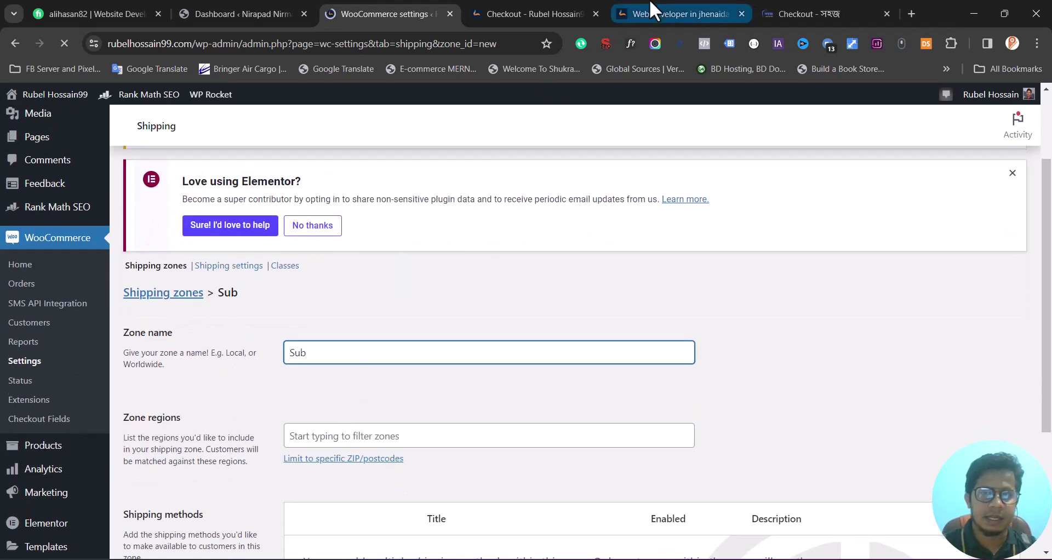
- Switch to the shohozkenakata.com checkout and examine the cities offered in the billing city selector
{"action": "left_click", "coordinate": [787, 9]}
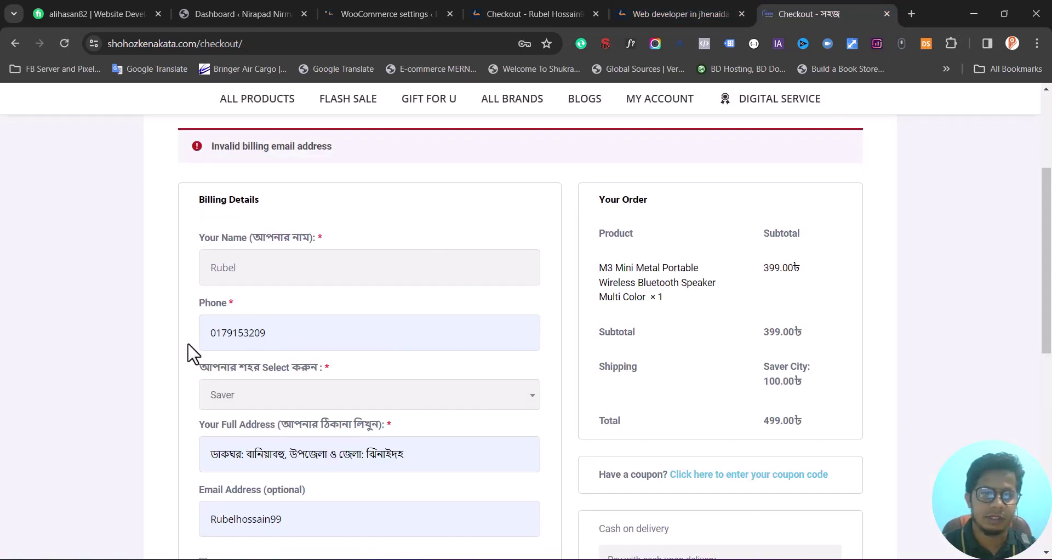
{"action": "left_click", "coordinate": [242, 407]}
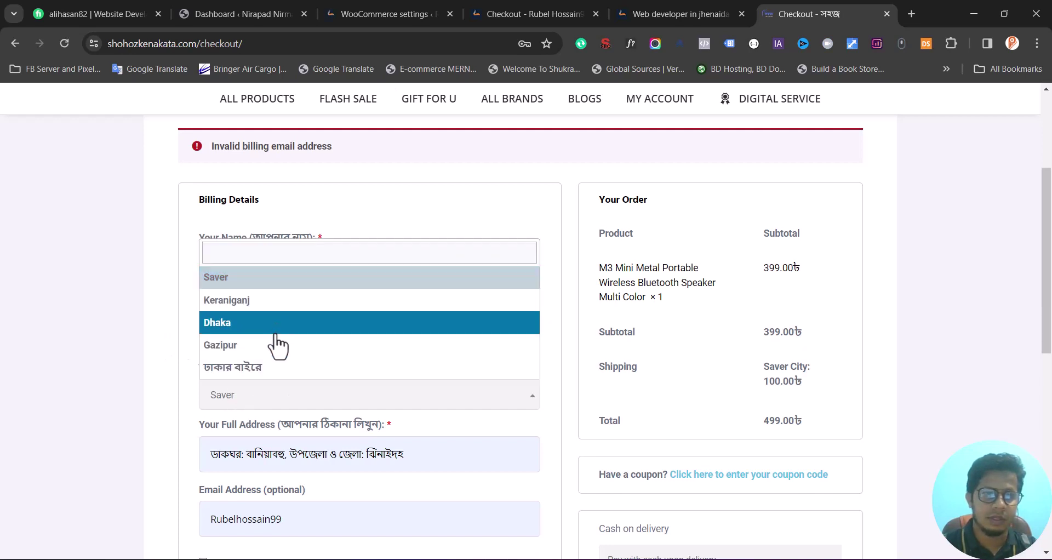
- Return to the WooCommerce shipping settings and complete the new zone's name as Sub Dhaka
{"action": "left_click", "coordinate": [383, 10]}
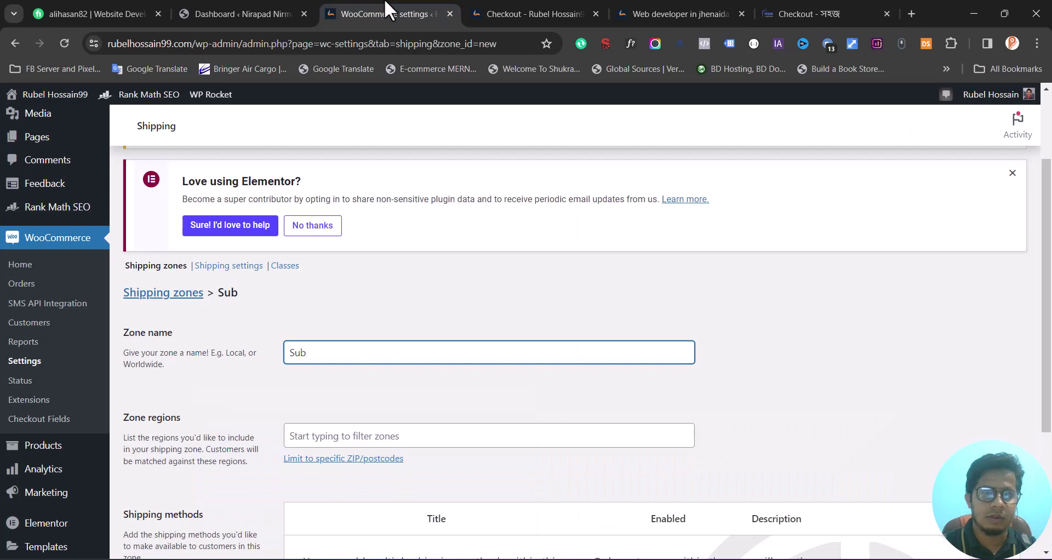
{"action": "scroll", "coordinate": [355, 271], "scroll_direction": "down", "scroll_amount": 1}
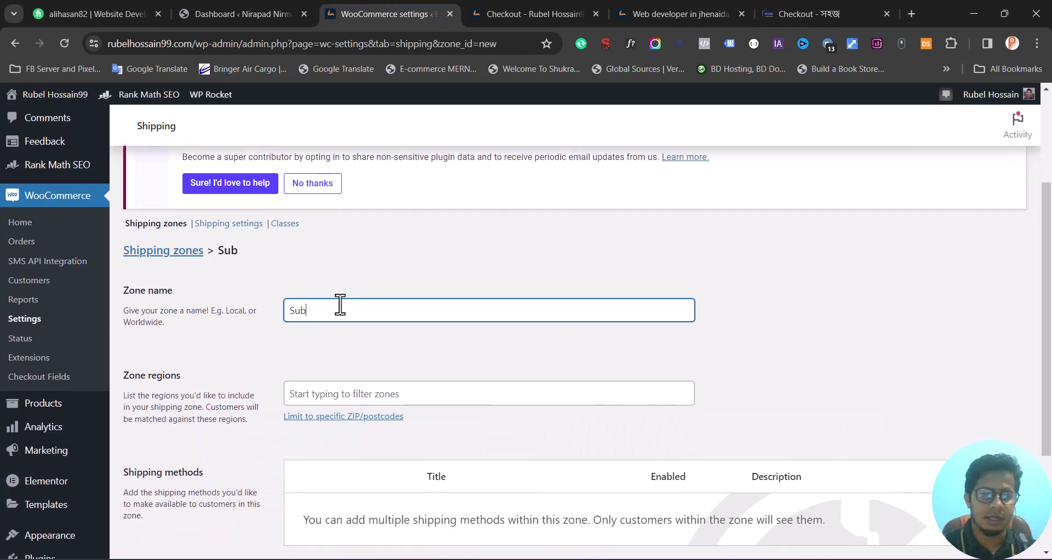
{"action": "type", "text": "Dhaka"}
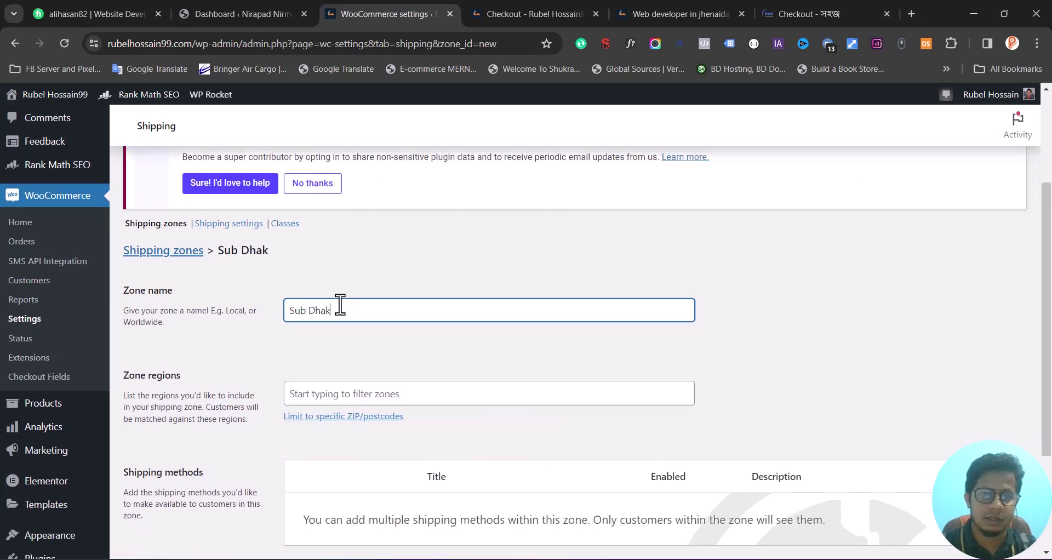
- Add Sub Dhaka, Bangladesh as the zone region of the Sub Dhaka shipping zone
{"action": "left_click", "coordinate": [390, 349]}
{"action": "scroll", "coordinate": [385, 348], "scroll_direction": "down", "scroll_amount": 2}
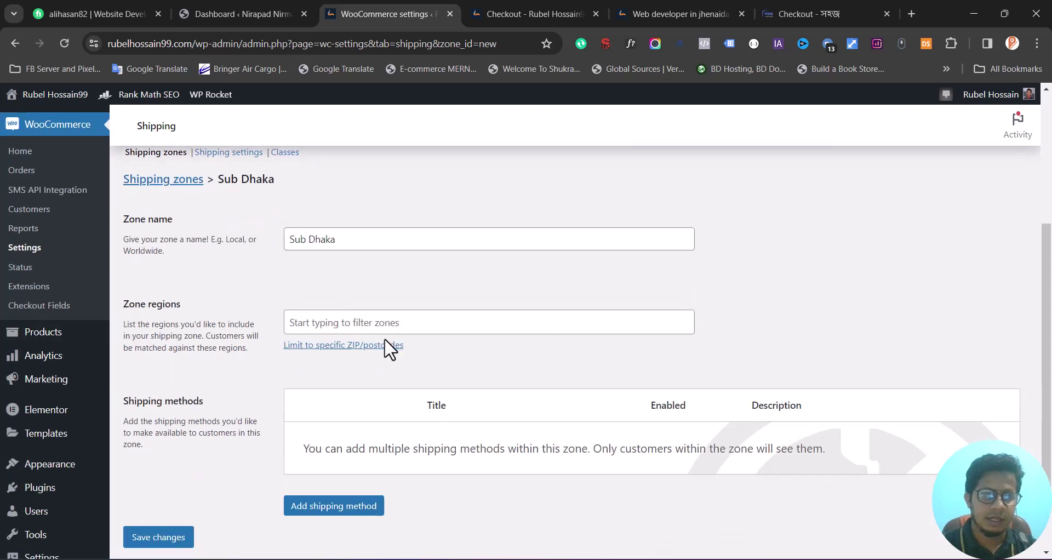
{"action": "left_click", "coordinate": [397, 323]}
{"action": "type", "text": "S"}
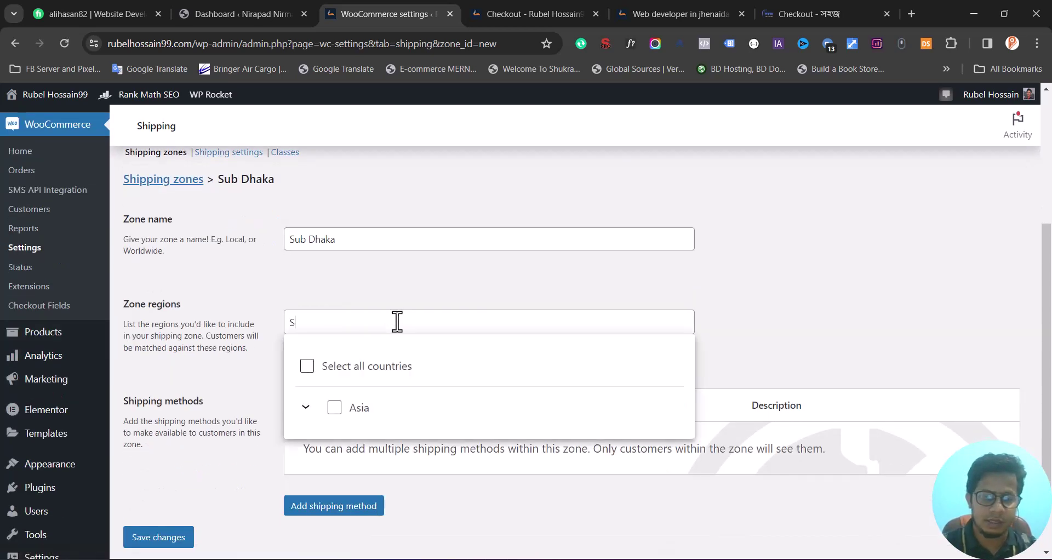
{"action": "type", "text": "ub"}
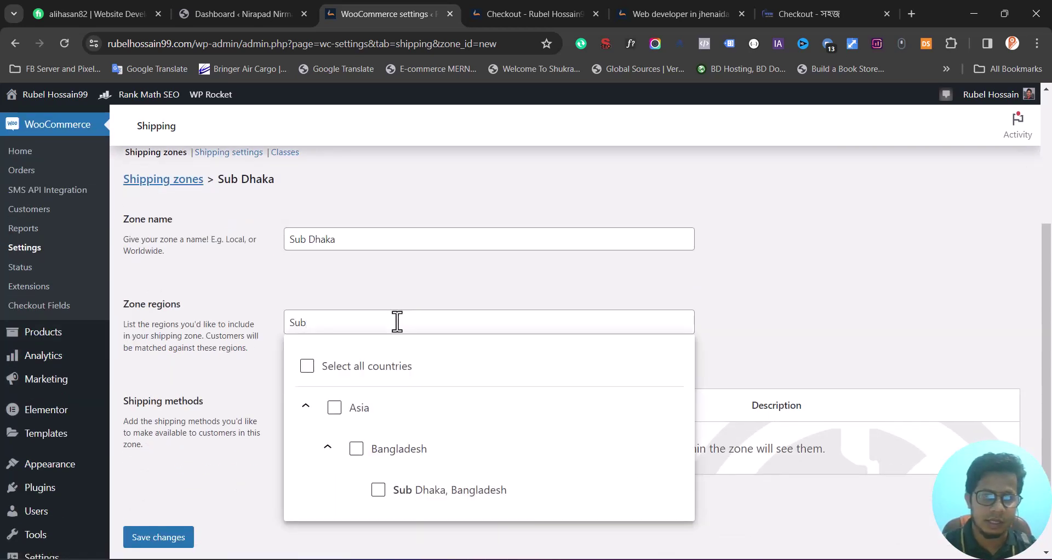
{"action": "left_click", "coordinate": [432, 493]}
{"action": "left_click", "coordinate": [794, 335]}
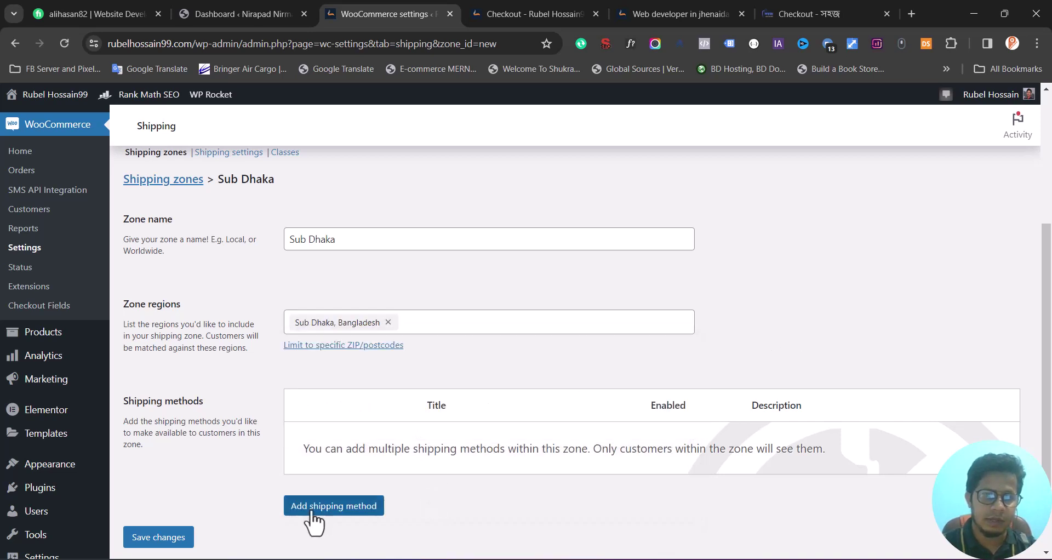
- Add a Flat rate shipping method with a cost of 80 to the Sub Dhaka zone and save it
{"action": "left_click", "coordinate": [321, 514]}
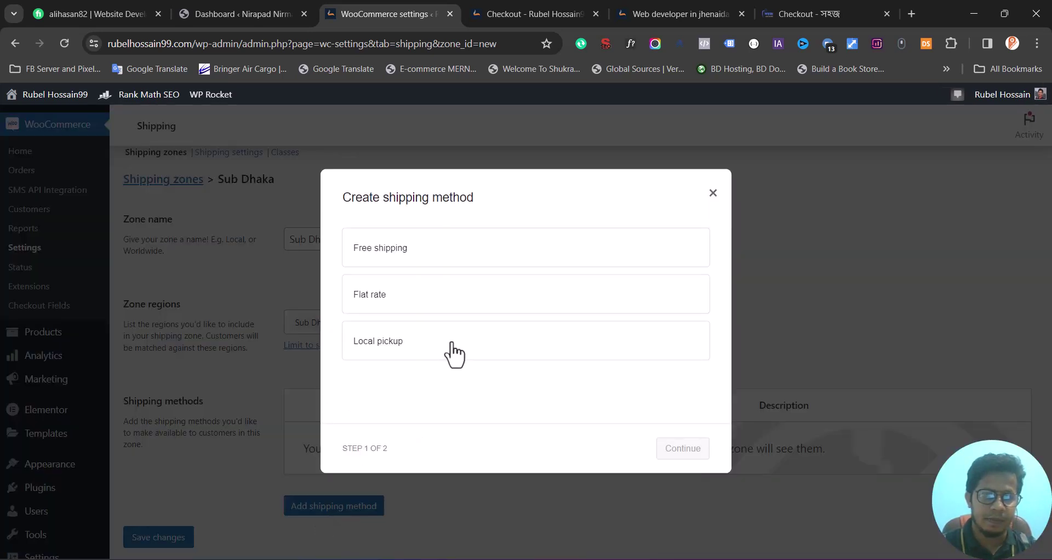
{"action": "left_click", "coordinate": [451, 311]}
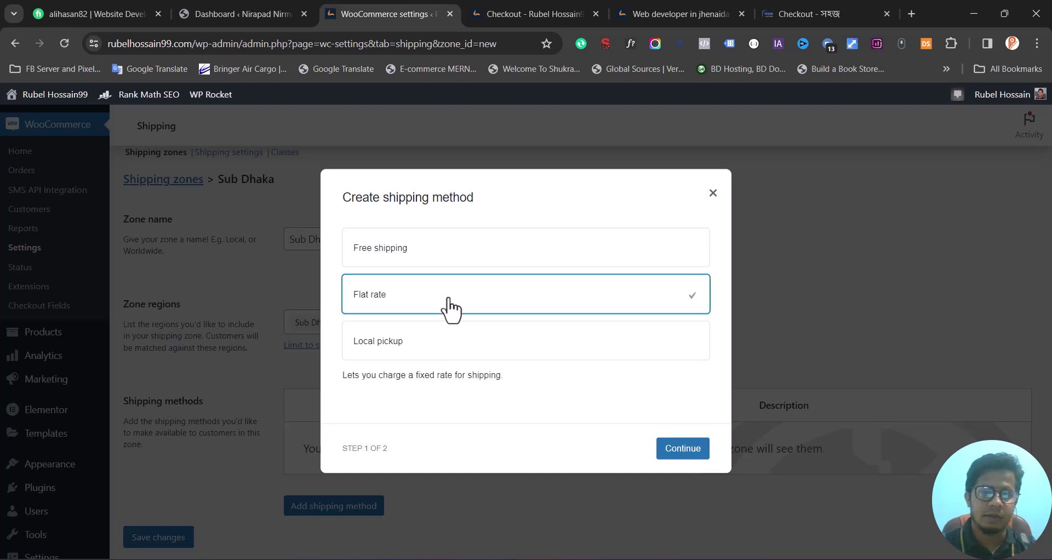
{"action": "left_click", "coordinate": [680, 456]}
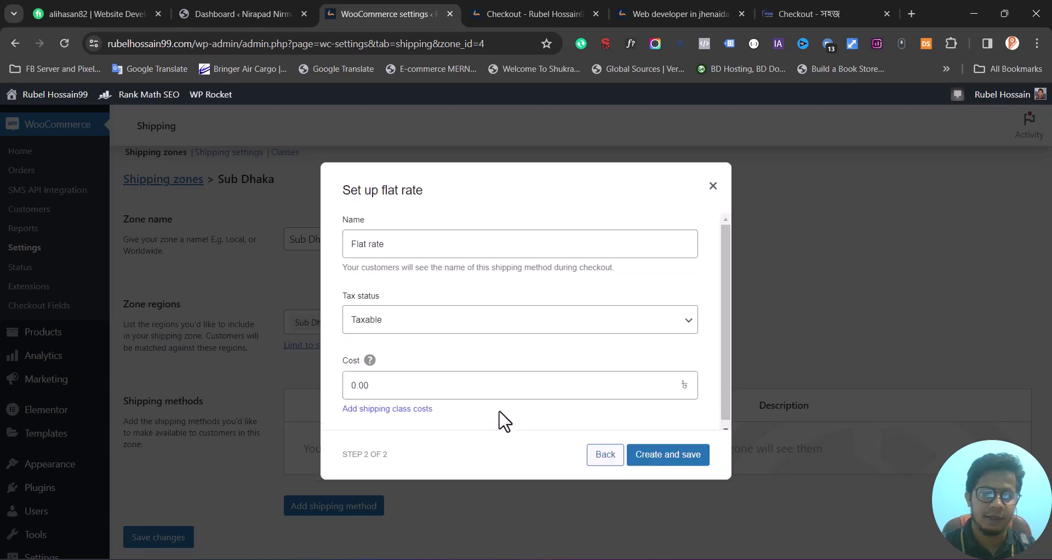
{"action": "left_click", "coordinate": [429, 398]}
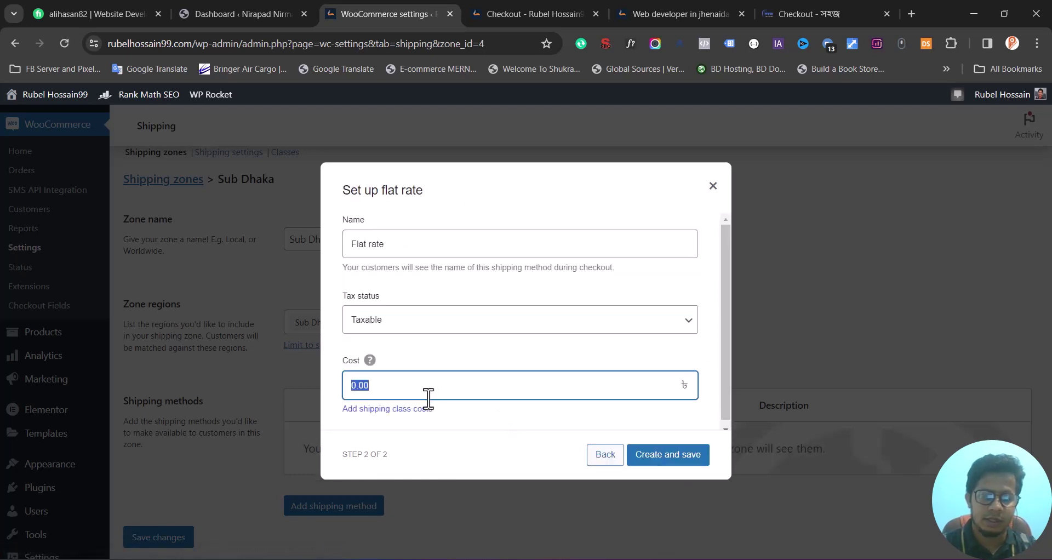
{"action": "type", "text": "80"}
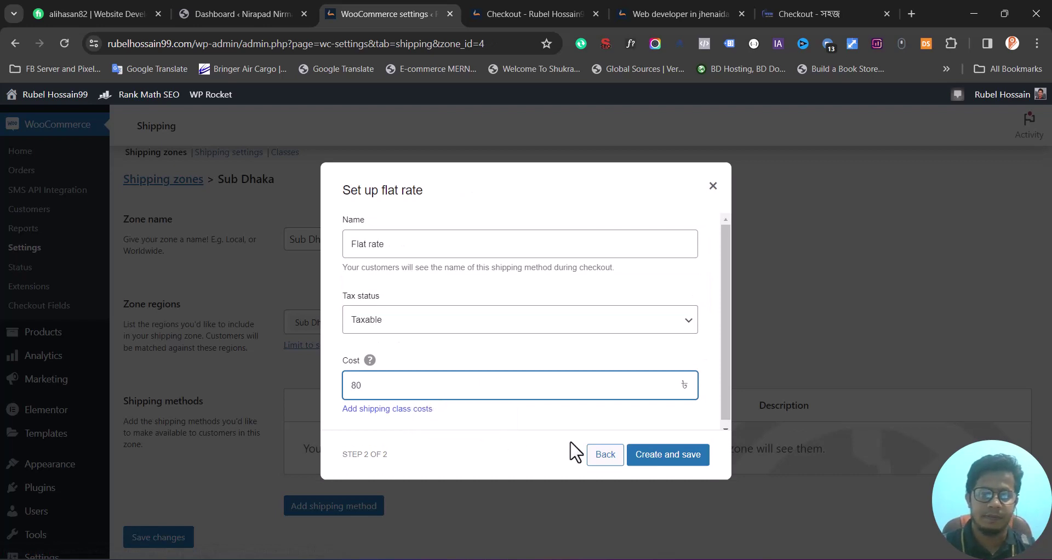
{"action": "left_click", "coordinate": [672, 463]}
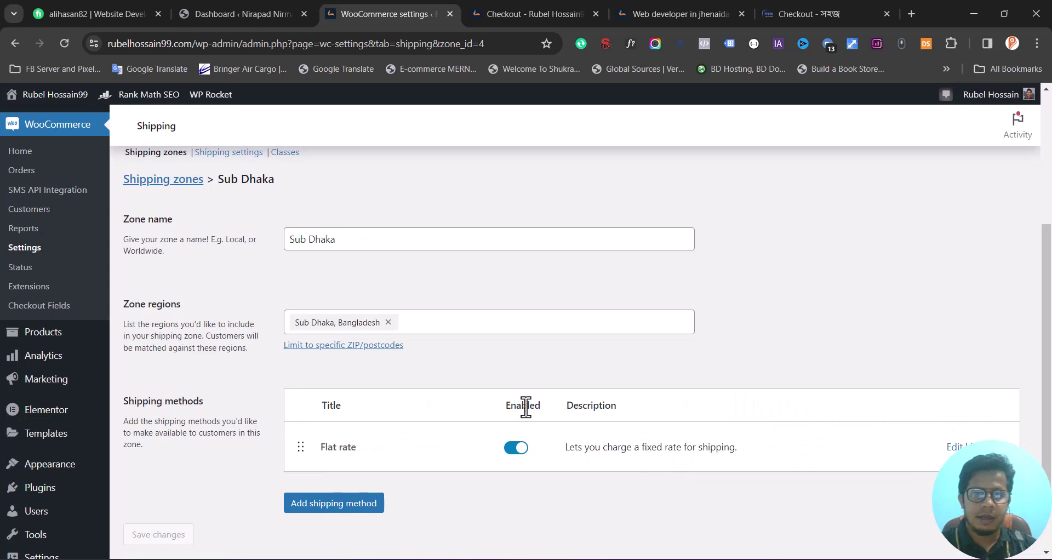
- Switch to the store's own checkout page, reload it, and check the shipping entry in the order summary
{"action": "left_click", "coordinate": [510, 12]}
{"action": "left_click", "coordinate": [463, 44]}
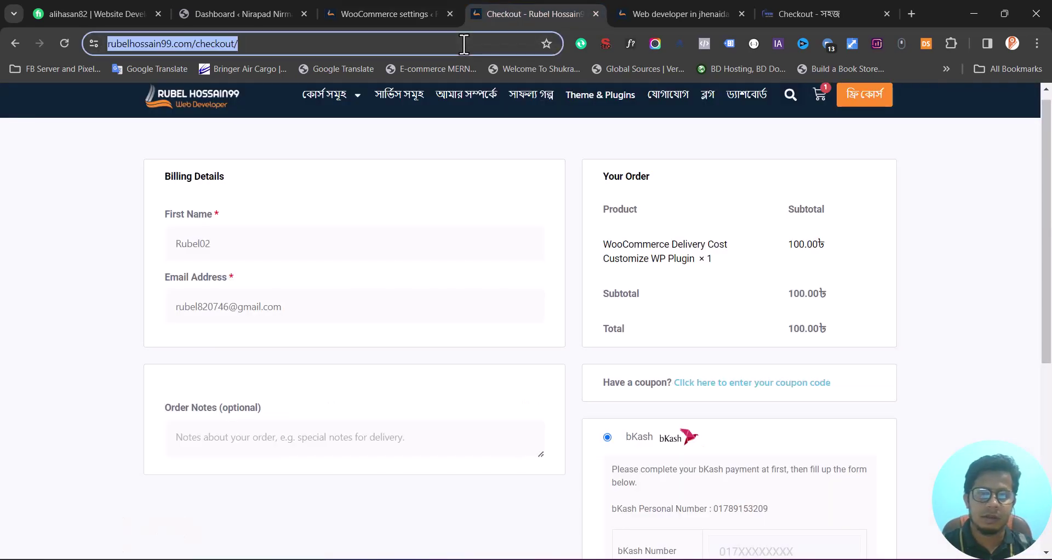
{"action": "key", "text": "Return"}
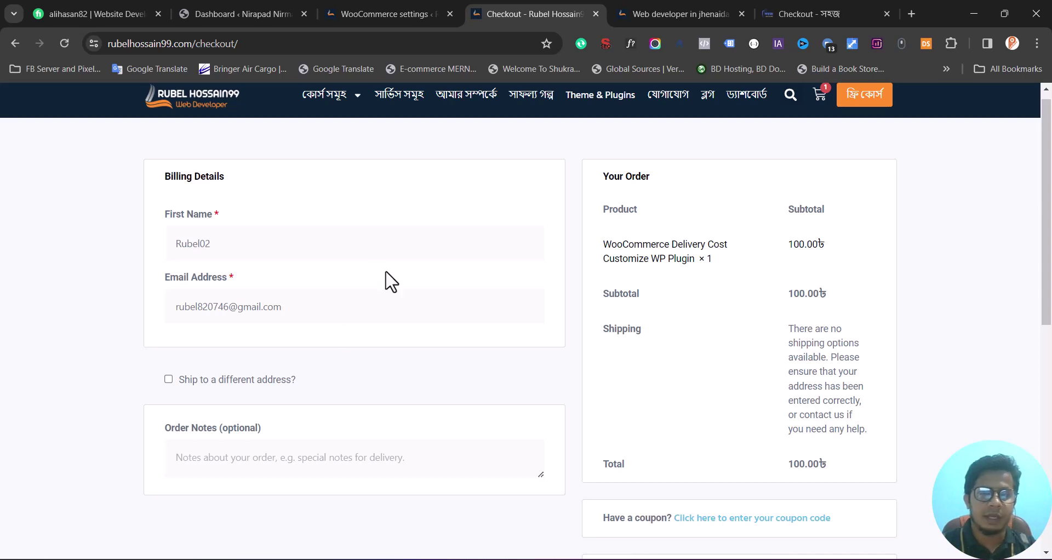
- Return to the store's admin area and open the billing fields in the WooCommerce Checkout Fields editor
{"action": "left_click", "coordinate": [351, 10]}
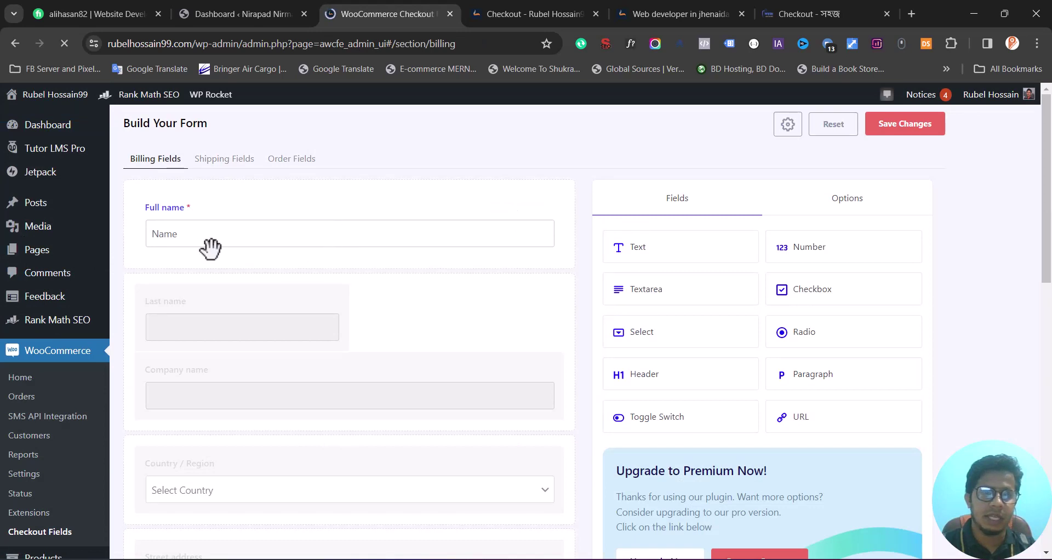
{"action": "scroll", "coordinate": [324, 320], "scroll_direction": "down", "scroll_amount": 2}
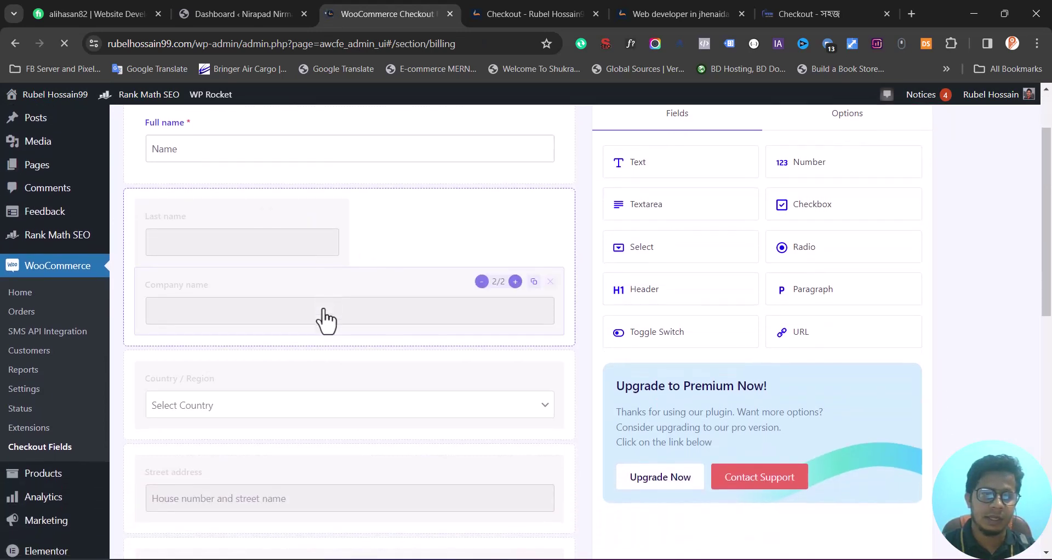
{"action": "scroll", "coordinate": [324, 320], "scroll_direction": "up", "scroll_amount": 2}
- Compare the billing fields on the store's checkout with those on the shohozkenakata.com checkout
{"action": "left_click", "coordinate": [530, 12]}
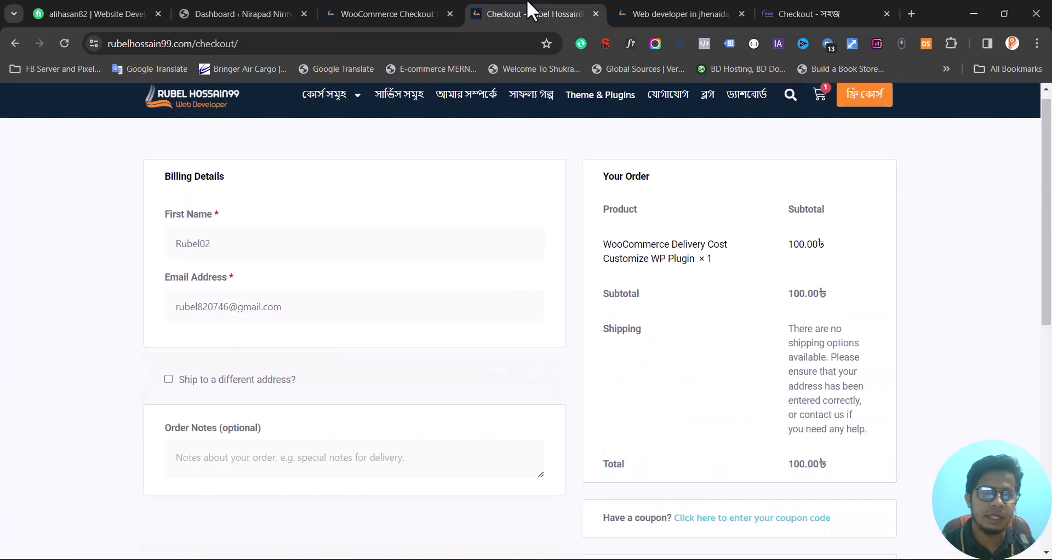
{"action": "left_click", "coordinate": [787, 12]}
{"action": "left_click", "coordinate": [192, 249]}
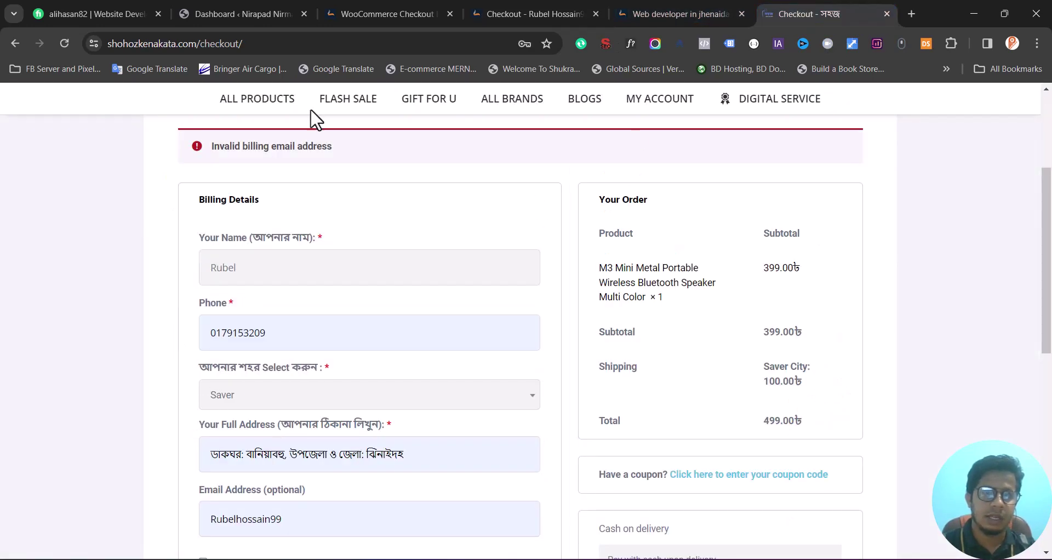
{"action": "left_click", "coordinate": [478, 9]}
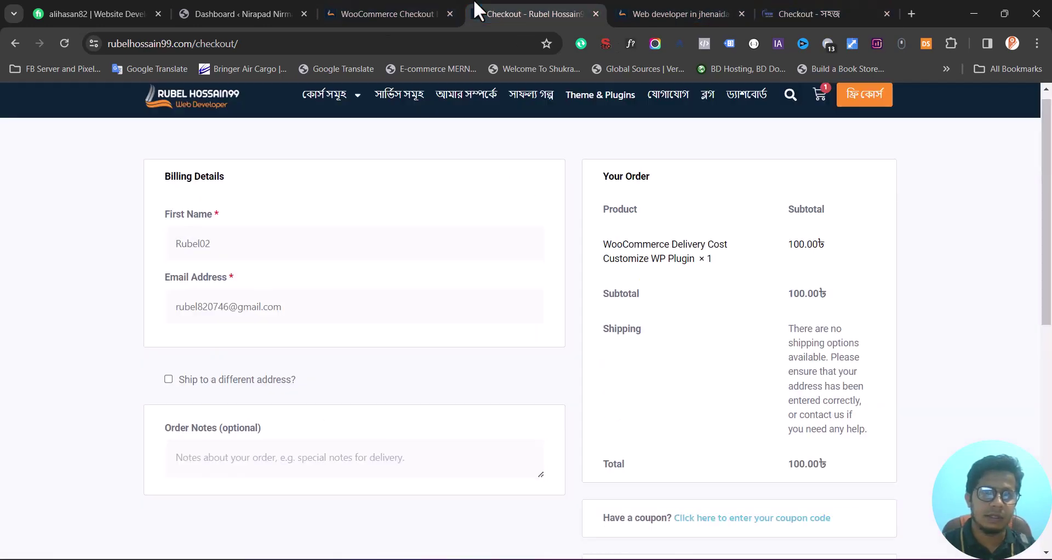
- Enable the State / County billing field in the Checkout Fields editor, make it required, and save the changes
{"action": "left_click", "coordinate": [403, 10]}
{"action": "scroll", "coordinate": [205, 306], "scroll_direction": "down", "scroll_amount": 3}
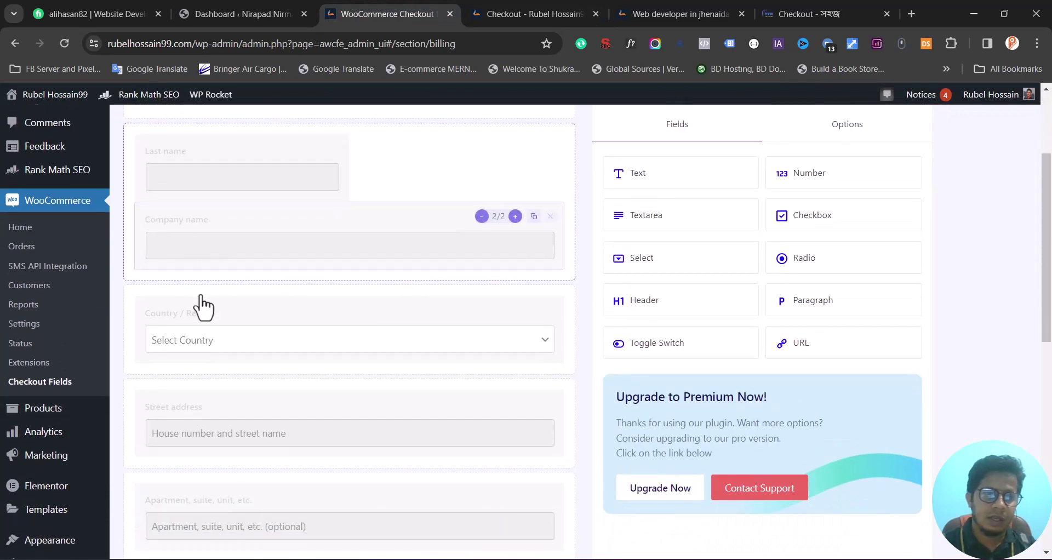
{"action": "scroll", "coordinate": [205, 306], "scroll_direction": "down", "scroll_amount": 5}
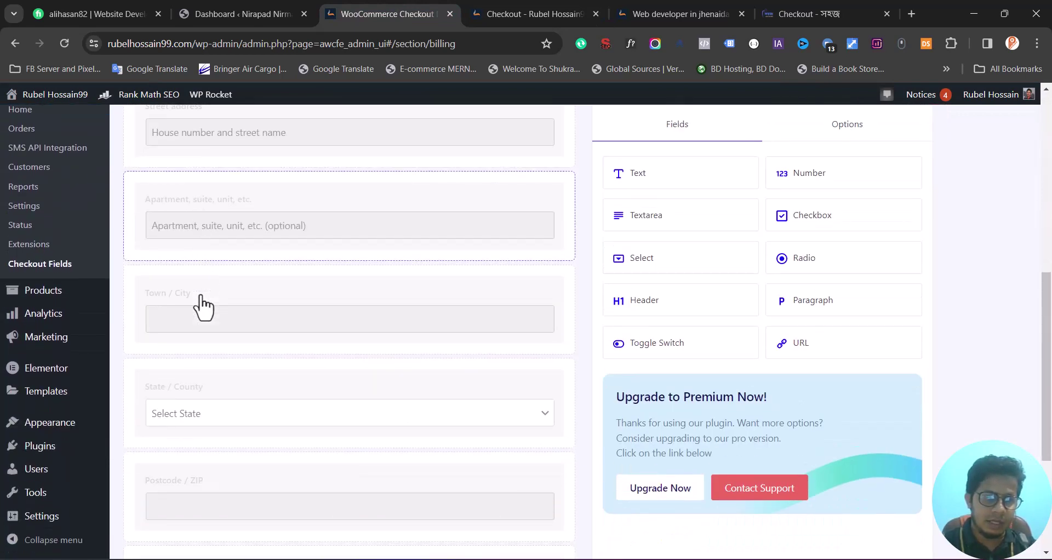
{"action": "left_click", "coordinate": [205, 367]}
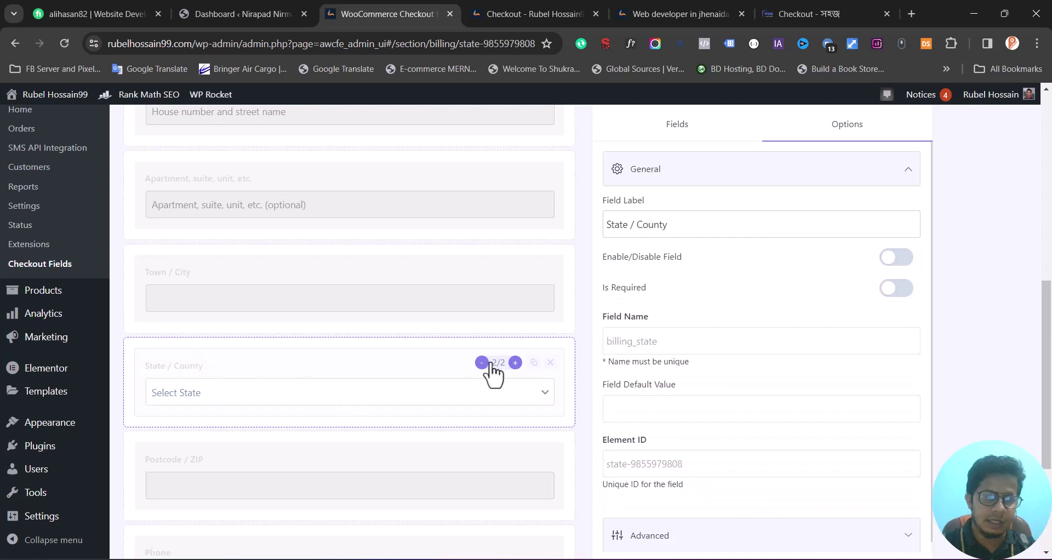
{"action": "left_click", "coordinate": [895, 259]}
{"action": "left_click", "coordinate": [895, 287]}
{"action": "scroll", "coordinate": [991, 299], "scroll_direction": "up", "scroll_amount": 1}
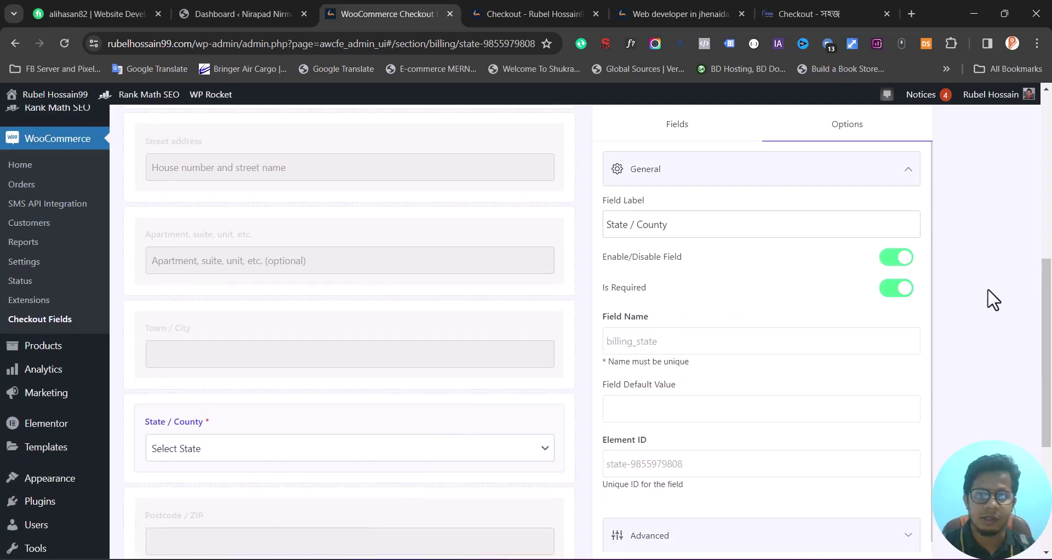
{"action": "scroll", "coordinate": [992, 299], "scroll_direction": "up", "scroll_amount": 10}
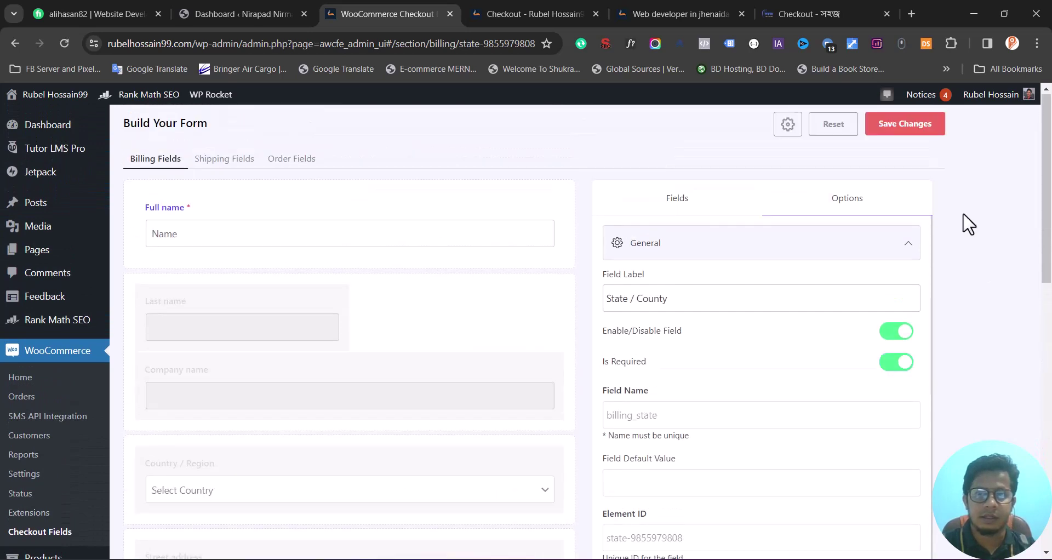
{"action": "left_click", "coordinate": [920, 131]}
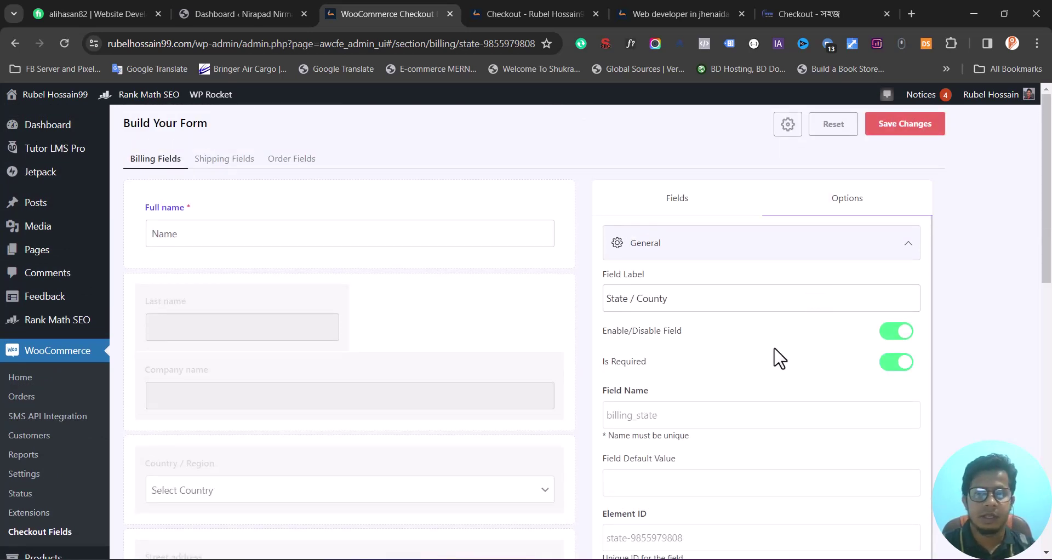
- Reload the store's checkout page and choose Outside Dhaka as the State / County to test its shipping rate
{"action": "left_click", "coordinate": [559, 16]}
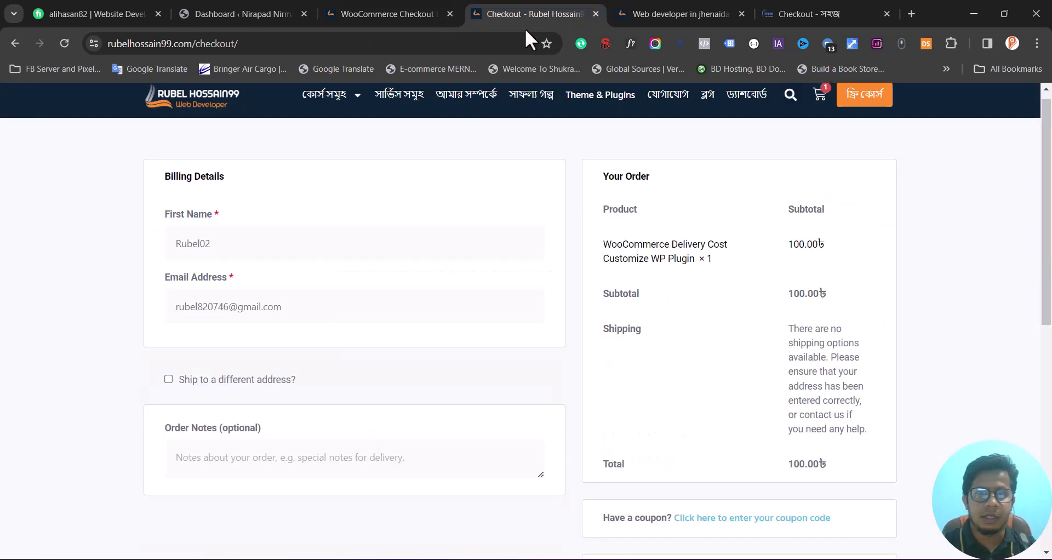
{"action": "left_click", "coordinate": [518, 43]}
{"action": "key", "text": "Return"}
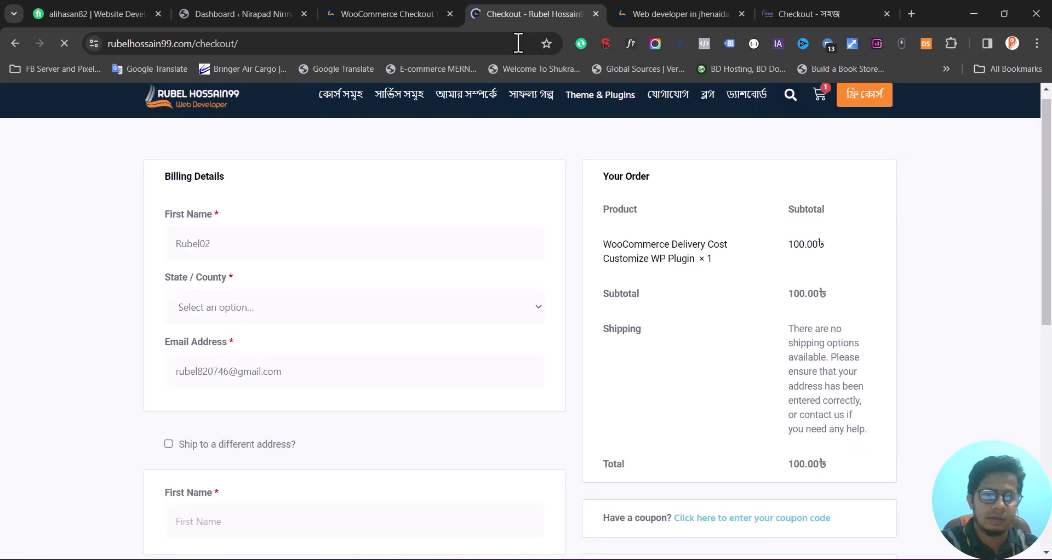
{"action": "left_click", "coordinate": [235, 307]}
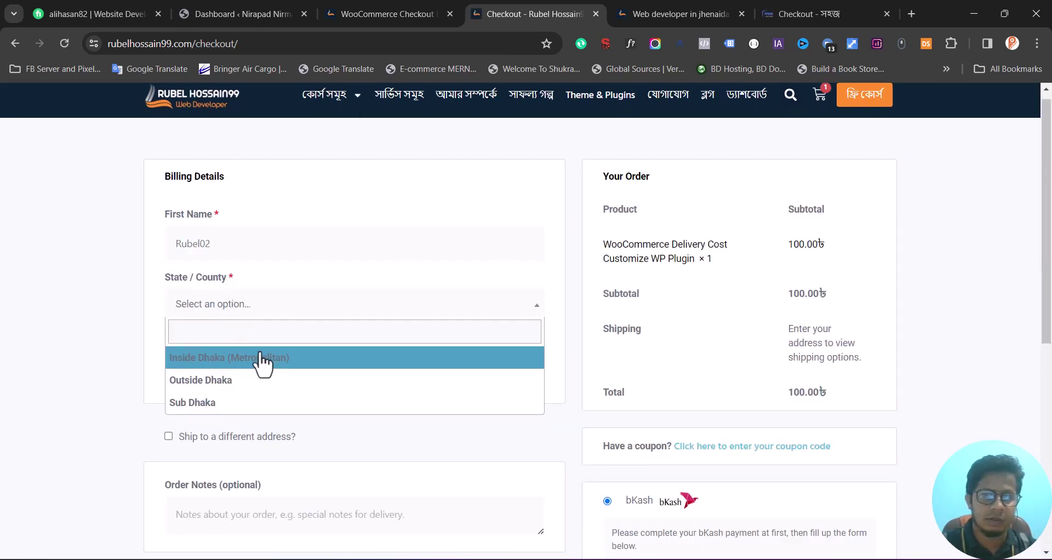
{"action": "left_click", "coordinate": [229, 382]}
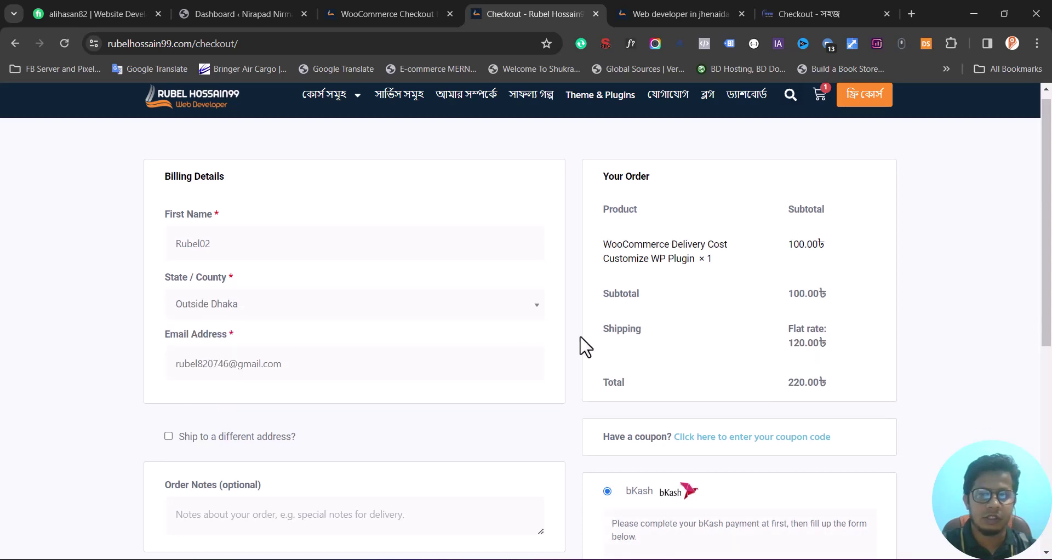
- Test the other delivery areas by setting State / County to Inside Dhaka (Metropolitan) and finally to Sub Dhaka
{"action": "left_click", "coordinate": [308, 316]}
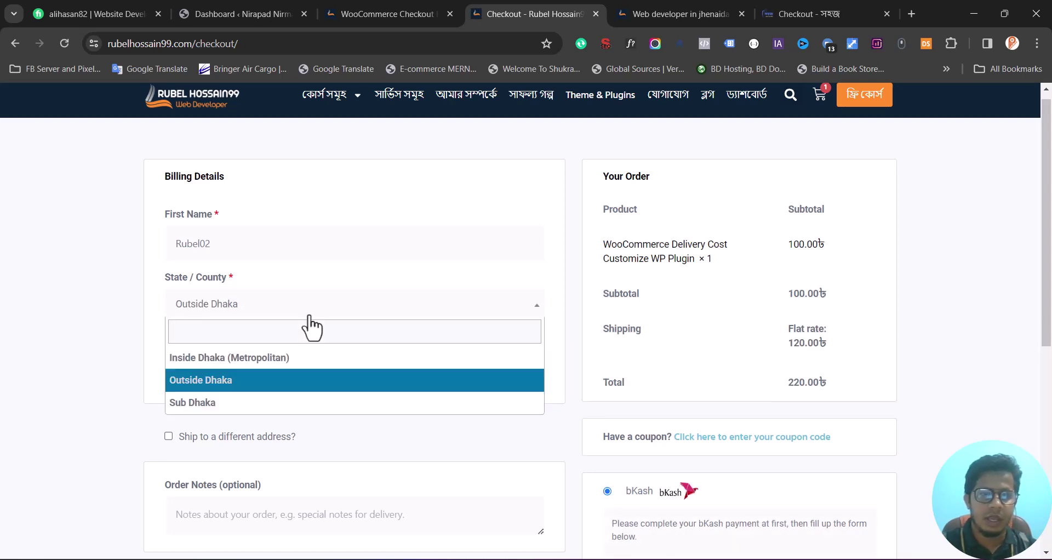
{"action": "left_click", "coordinate": [259, 366]}
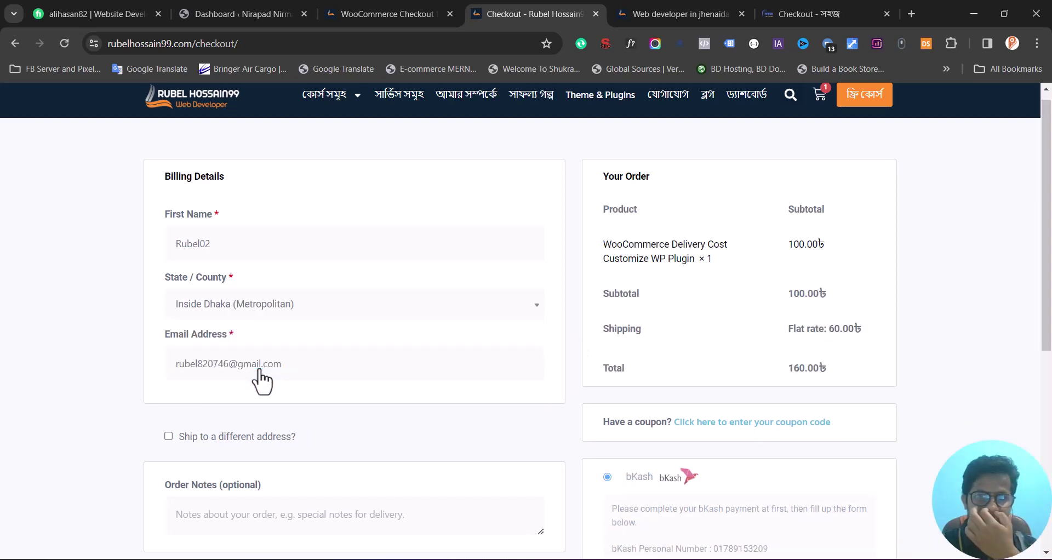
{"action": "left_click", "coordinate": [257, 313]}
{"action": "left_click", "coordinate": [211, 403]}
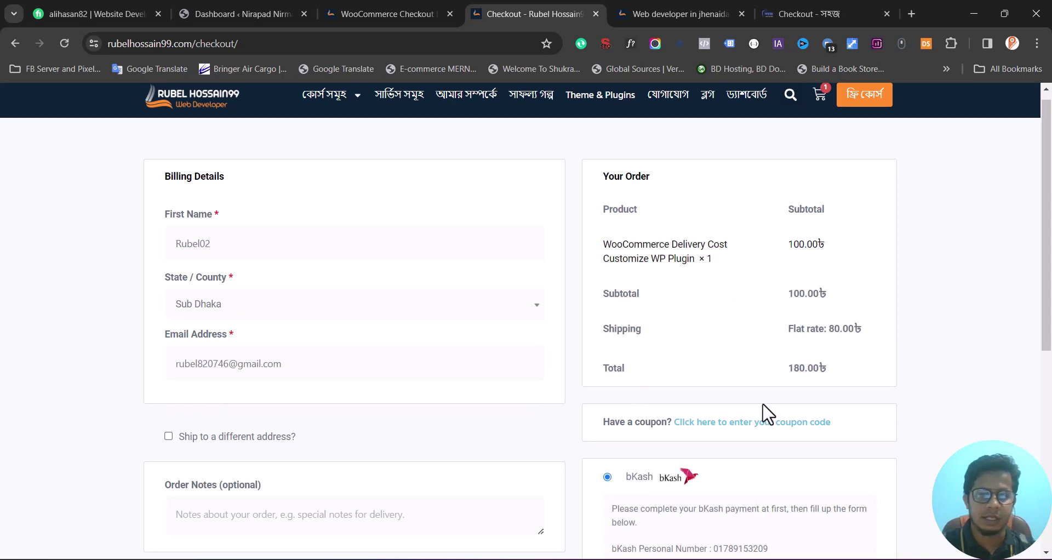
- Copy the bKash personal number shown in the payment section and paste it into the bKash Number field
{"action": "scroll", "coordinate": [765, 412], "scroll_direction": "down", "scroll_amount": 2}
{"action": "scroll", "coordinate": [765, 412], "scroll_direction": "down", "scroll_amount": 1}
{"action": "scroll", "coordinate": [764, 412], "scroll_direction": "up", "scroll_amount": 2}
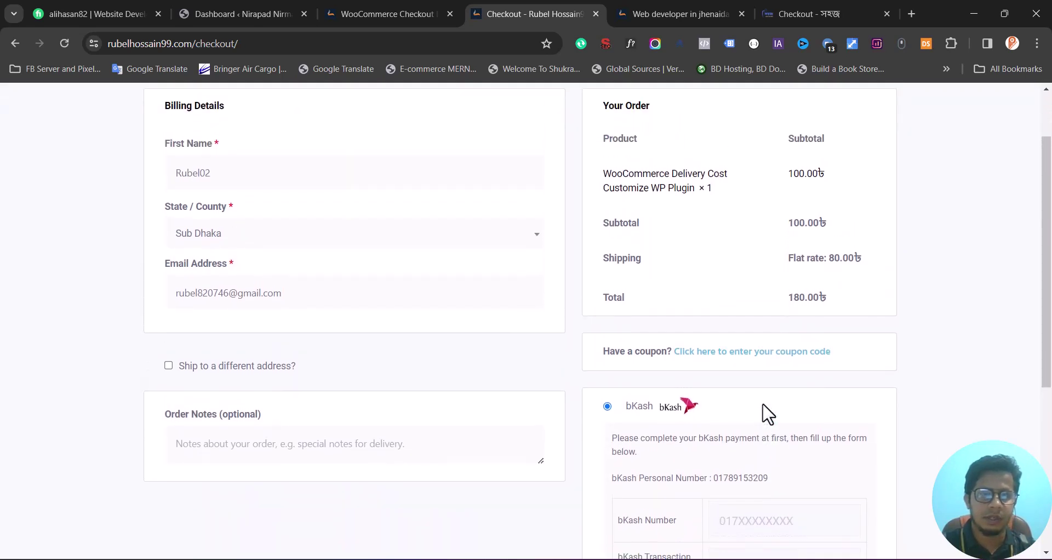
{"action": "scroll", "coordinate": [564, 243], "scroll_direction": "up", "scroll_amount": 1}
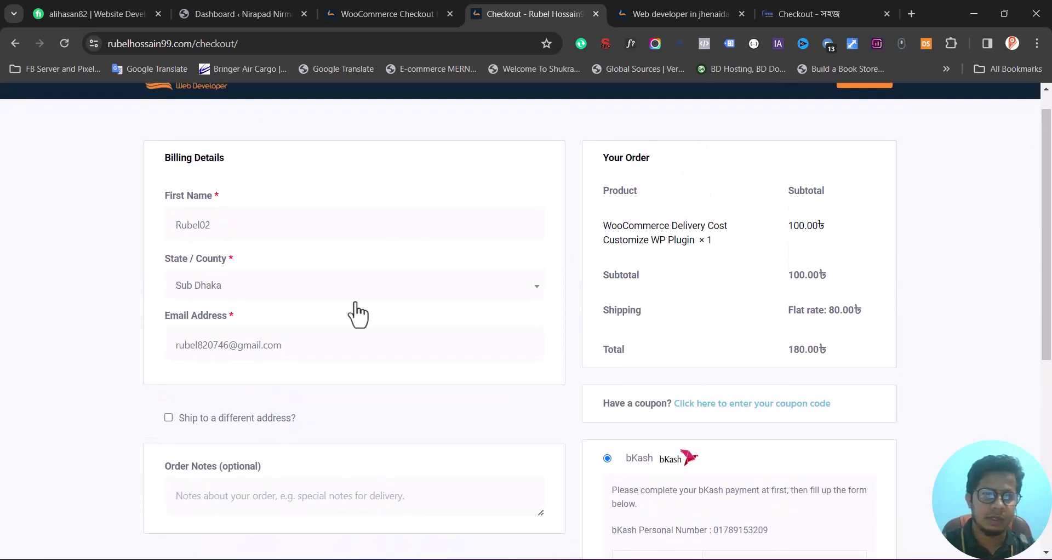
{"action": "scroll", "coordinate": [357, 312], "scroll_direction": "down", "scroll_amount": 1}
{"action": "scroll", "coordinate": [758, 310], "scroll_direction": "down", "scroll_amount": 3}
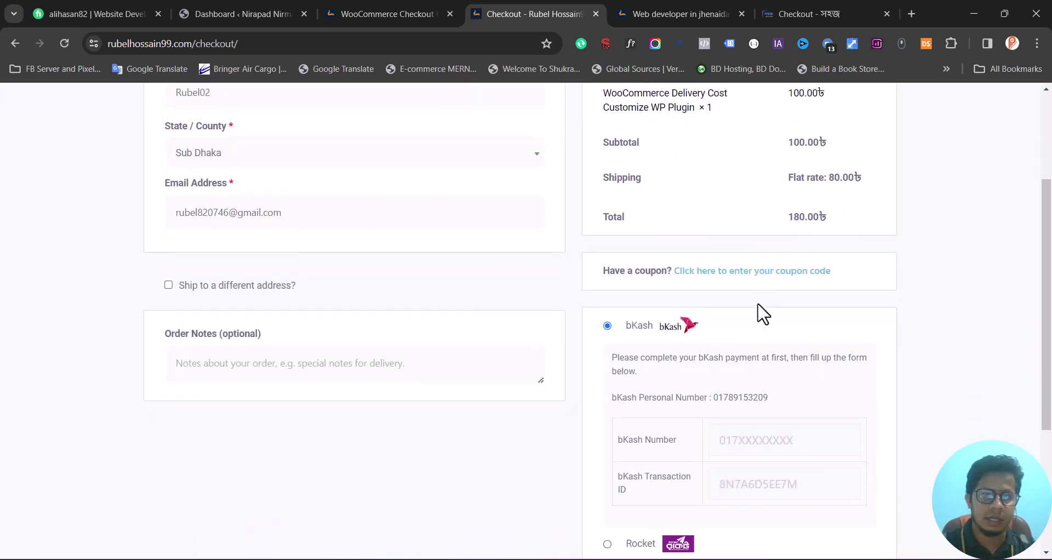
{"action": "double_click", "coordinate": [749, 283]}
{"action": "key", "text": "ctrl+c"}
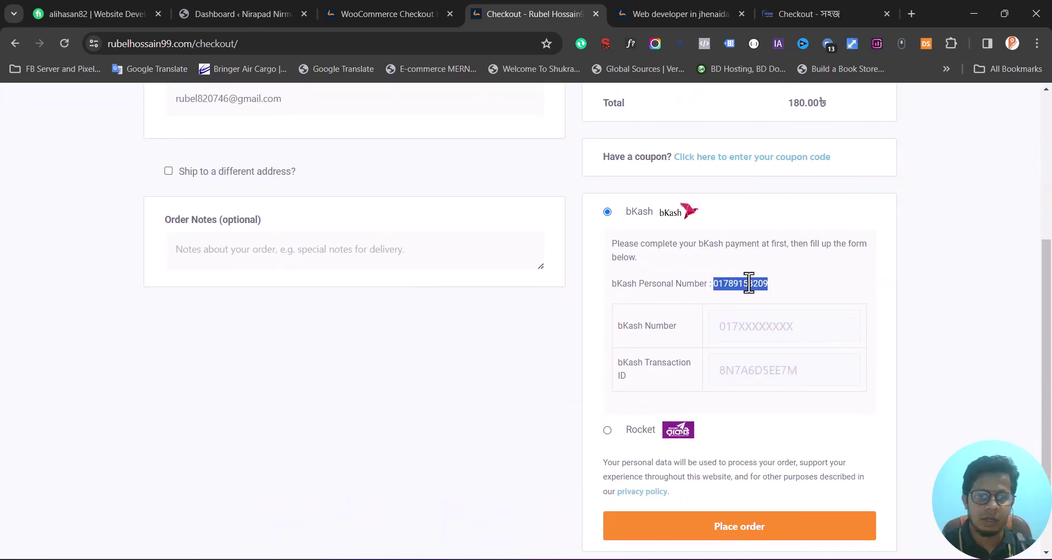
{"action": "left_click", "coordinate": [758, 342]}
{"action": "key", "text": "ctrl+v"}
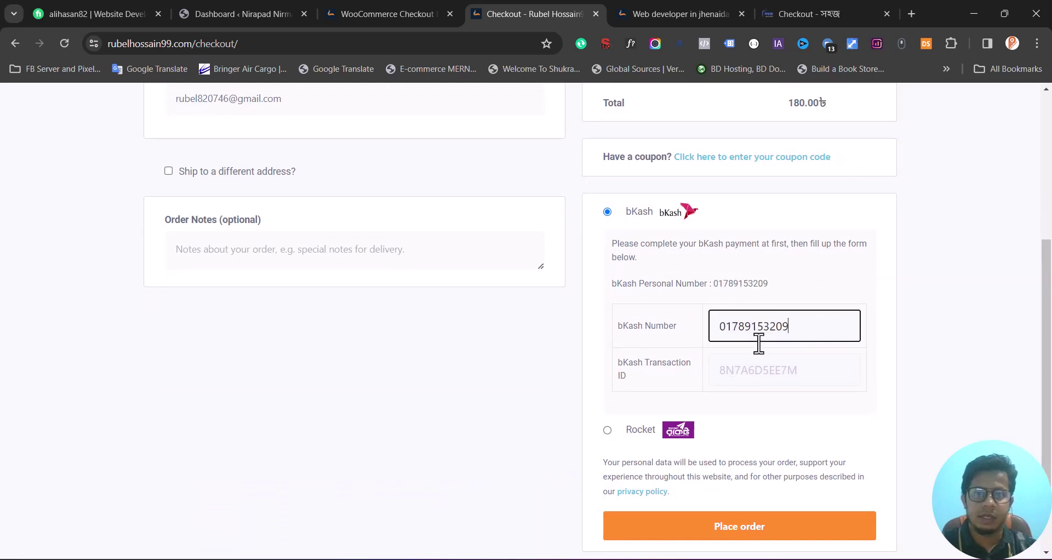
- Paste the copied bKash number into the bKash Transaction ID field as test data and place the order
{"action": "left_click", "coordinate": [765, 377]}
{"action": "key", "text": "ctrl+v"}
{"action": "scroll", "coordinate": [765, 444], "scroll_direction": "down", "scroll_amount": 2}
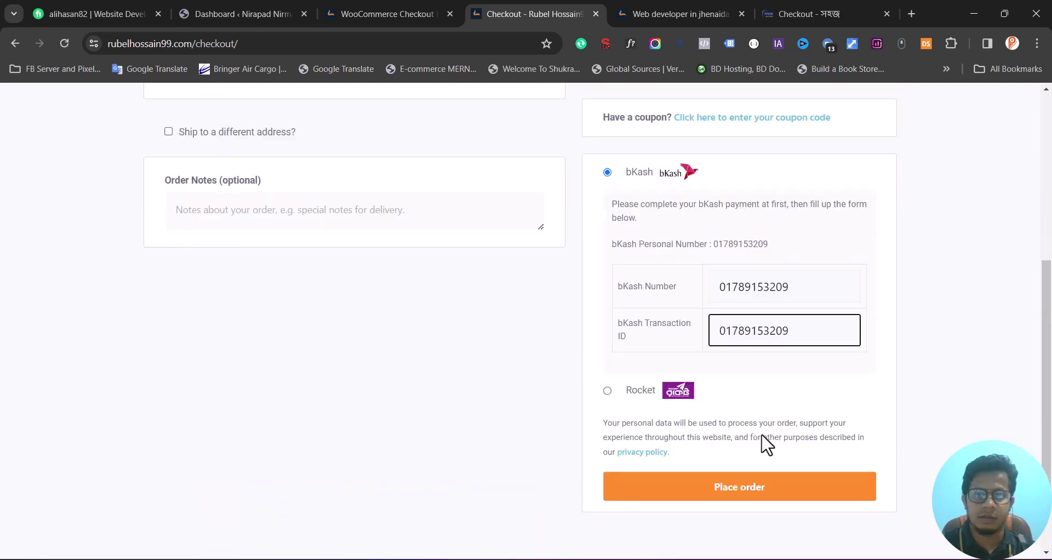
{"action": "left_click", "coordinate": [757, 422]}
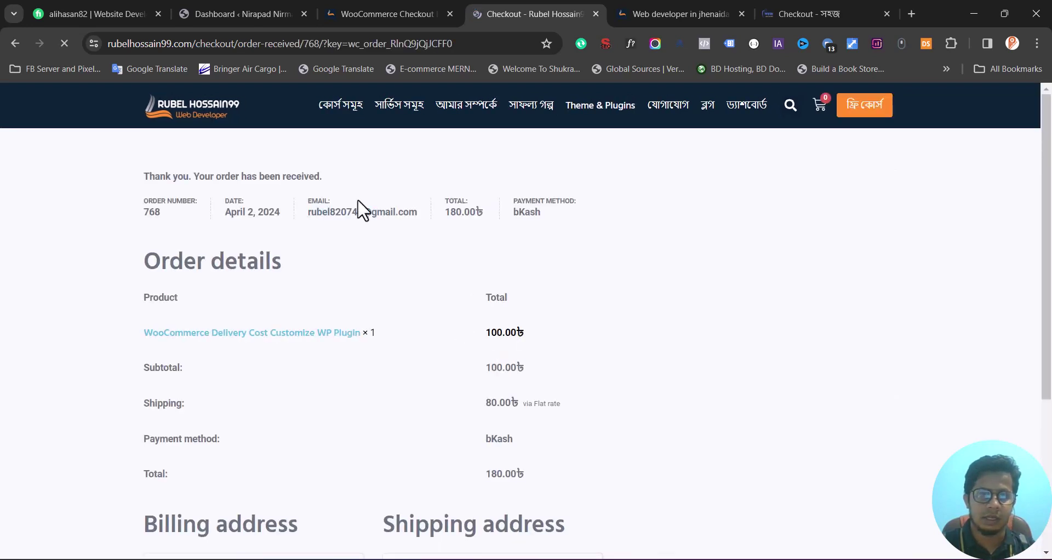
- Review the order confirmation page, checking the shipping charge, total, billing address and bKash payment details
{"action": "scroll", "coordinate": [256, 409], "scroll_direction": "down", "scroll_amount": 1}
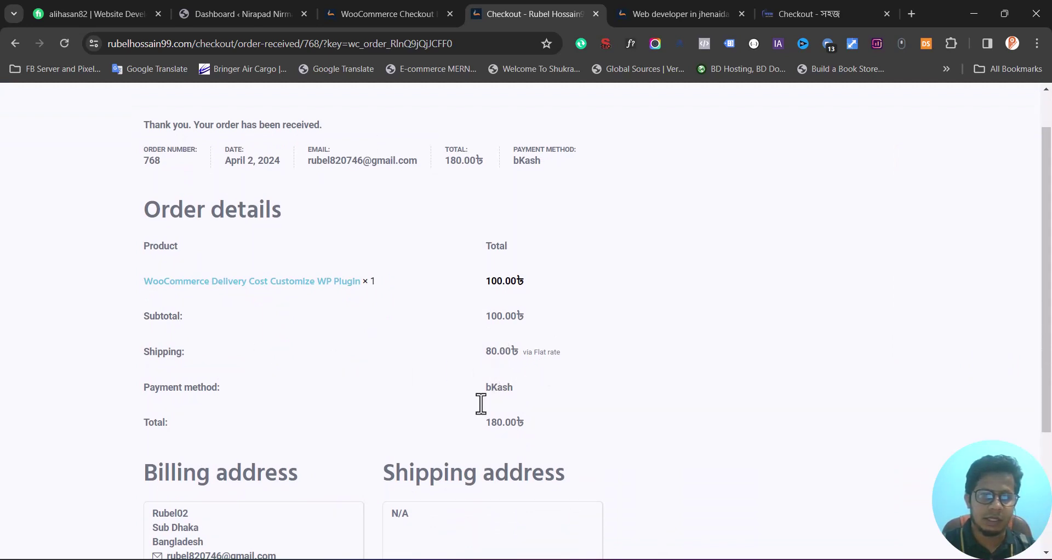
{"action": "scroll", "coordinate": [480, 403], "scroll_direction": "down", "scroll_amount": 2}
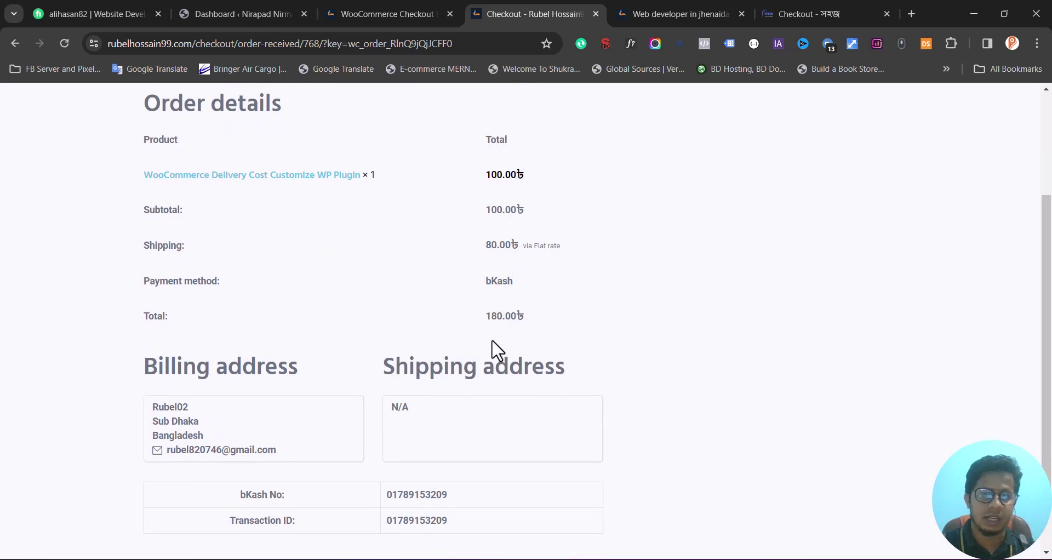
{"action": "scroll", "coordinate": [497, 350], "scroll_direction": "down", "scroll_amount": 1}
{"action": "scroll", "coordinate": [497, 350], "scroll_direction": "up", "scroll_amount": 3}
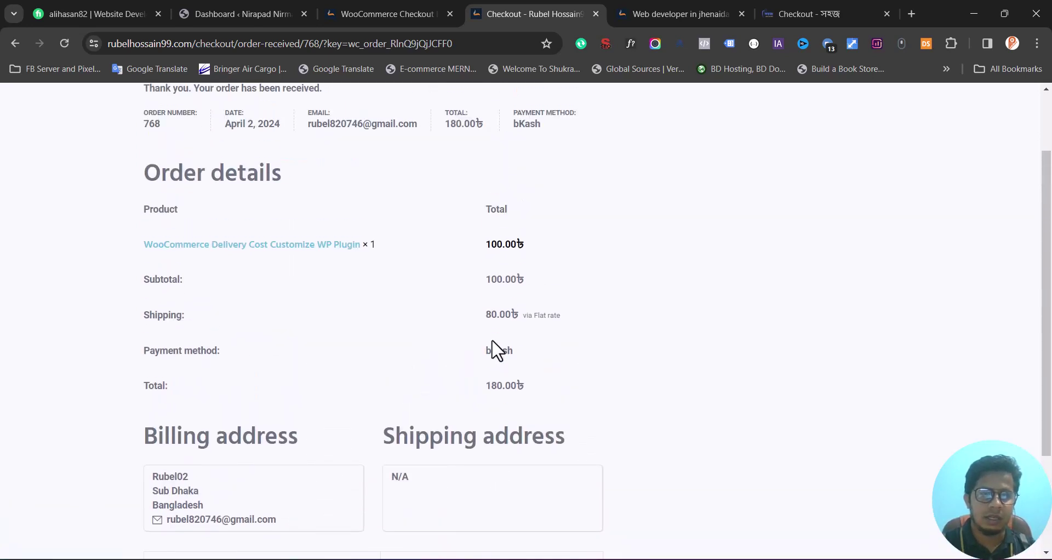
{"action": "scroll", "coordinate": [497, 351], "scroll_direction": "up", "scroll_amount": 1}
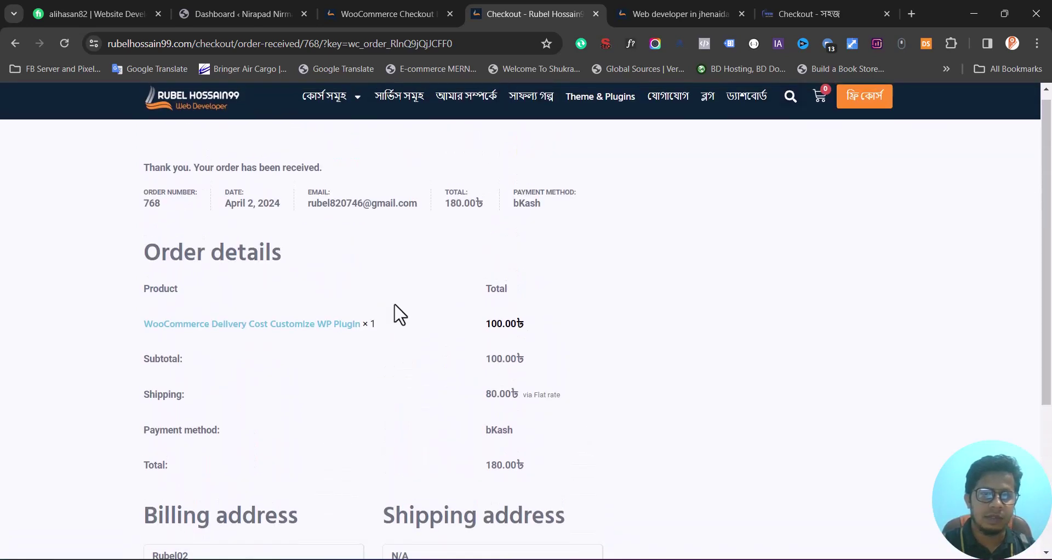
- Return to the store's WordPress admin and open the WooCommerce Orders list
{"action": "left_click", "coordinate": [373, 12]}
{"action": "left_click", "coordinate": [182, 11]}
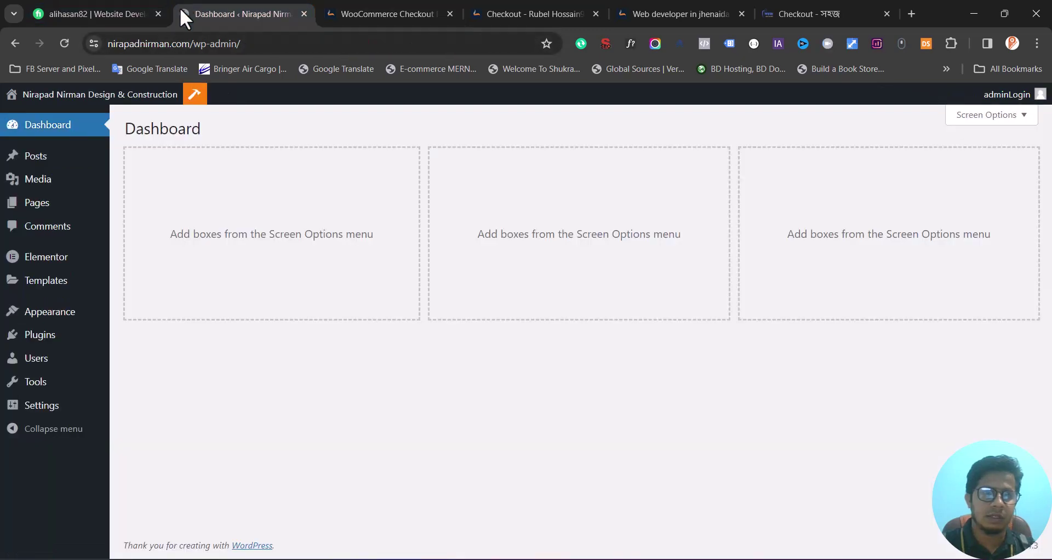
{"action": "left_click", "coordinate": [357, 12]}
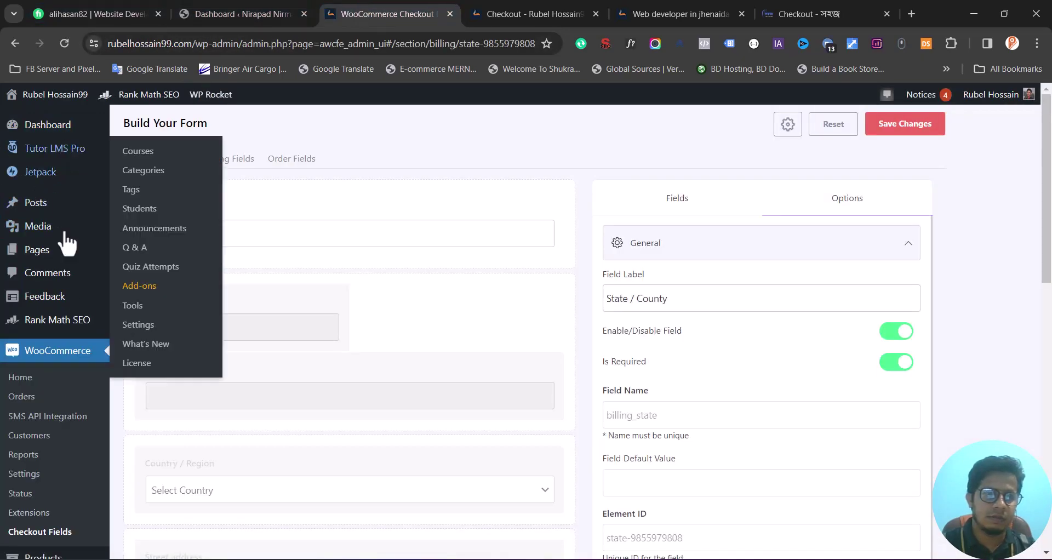
{"action": "scroll", "coordinate": [68, 351], "scroll_direction": "down", "scroll_amount": 5}
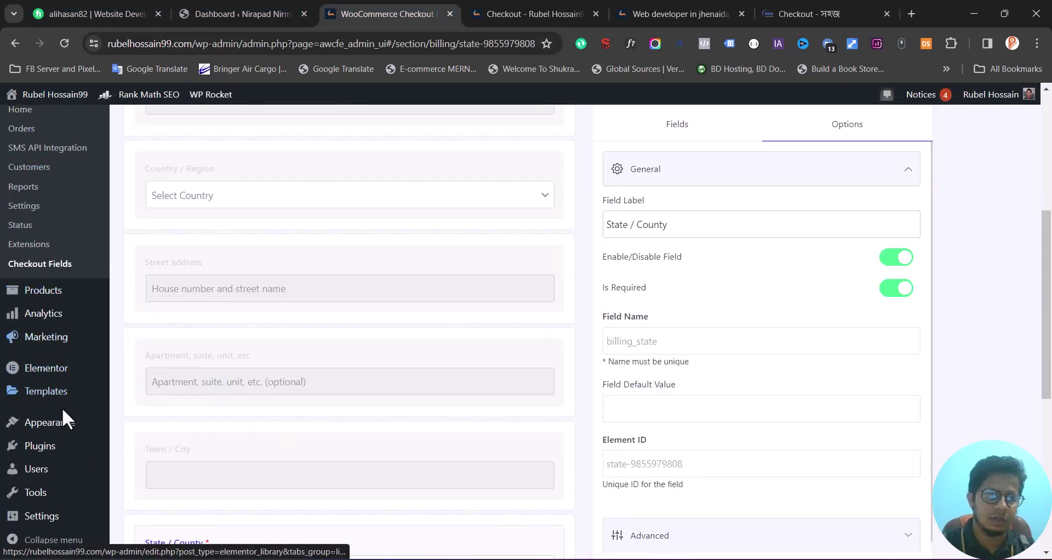
{"action": "scroll", "coordinate": [82, 329], "scroll_direction": "up", "scroll_amount": 4}
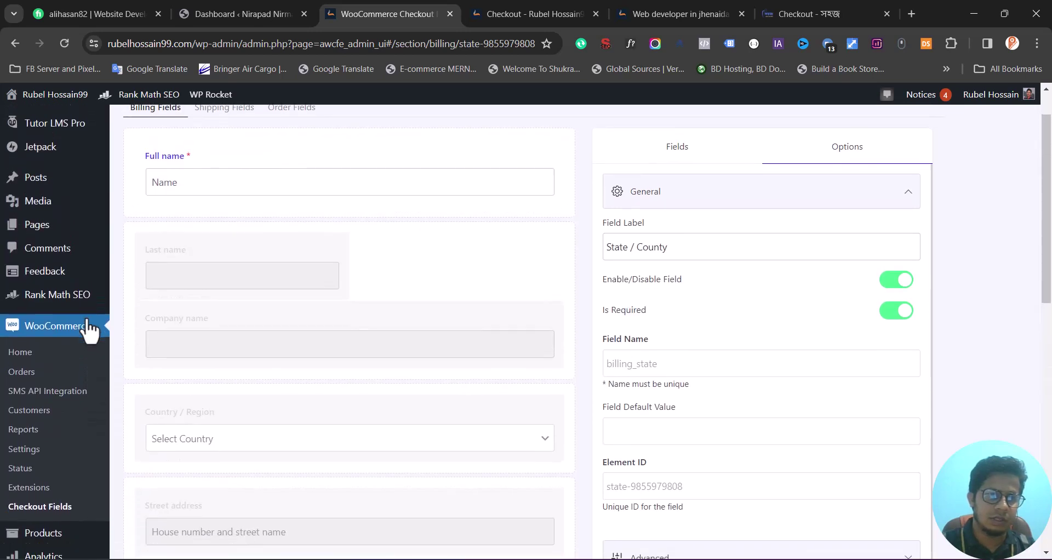
{"action": "scroll", "coordinate": [83, 340], "scroll_direction": "down", "scroll_amount": 1}
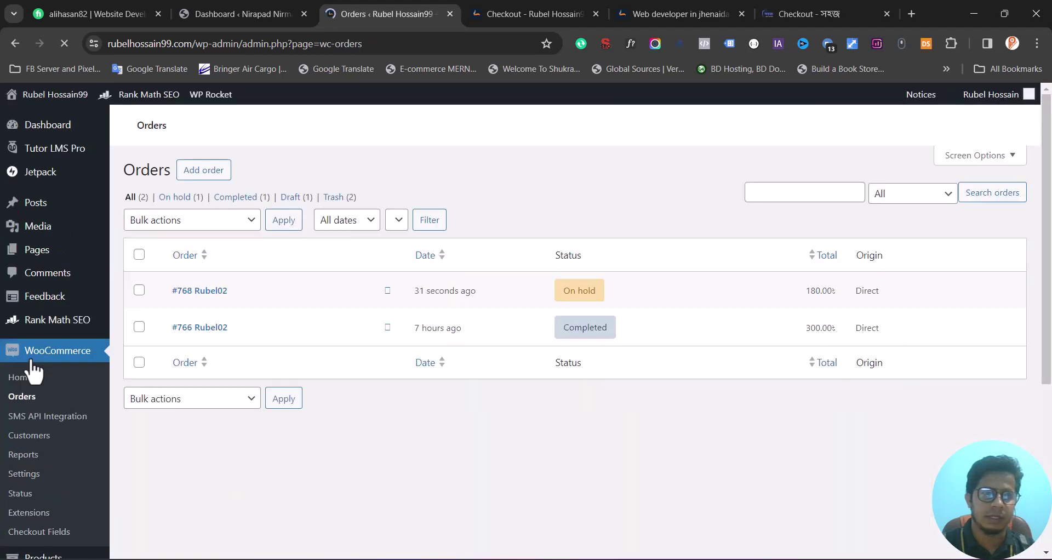
- Preview the newest on-hold order to check its billing details and shipping method, and close the preview
{"action": "left_click", "coordinate": [388, 299]}
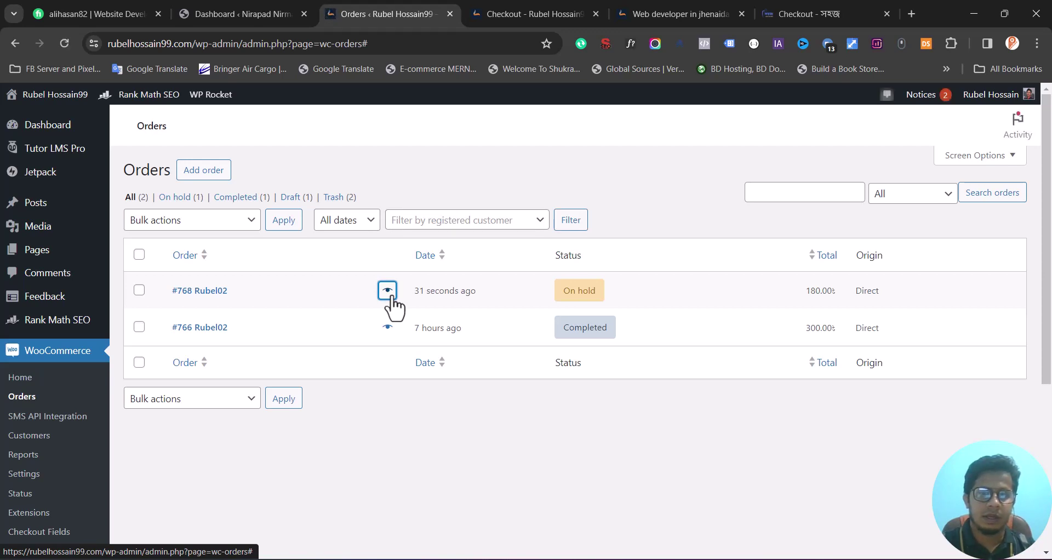
{"action": "left_click", "coordinate": [389, 298]}
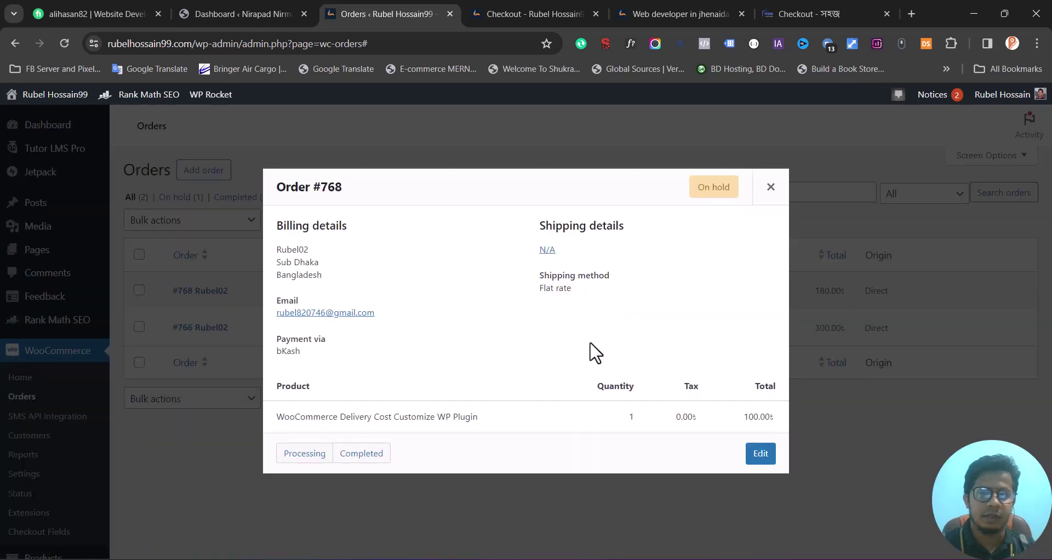
{"action": "left_click", "coordinate": [771, 188]}
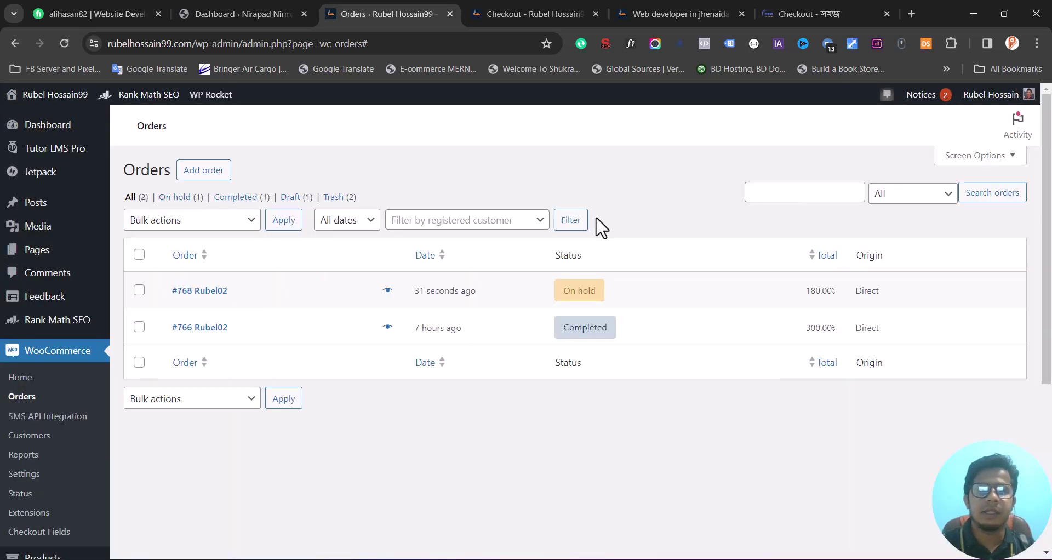